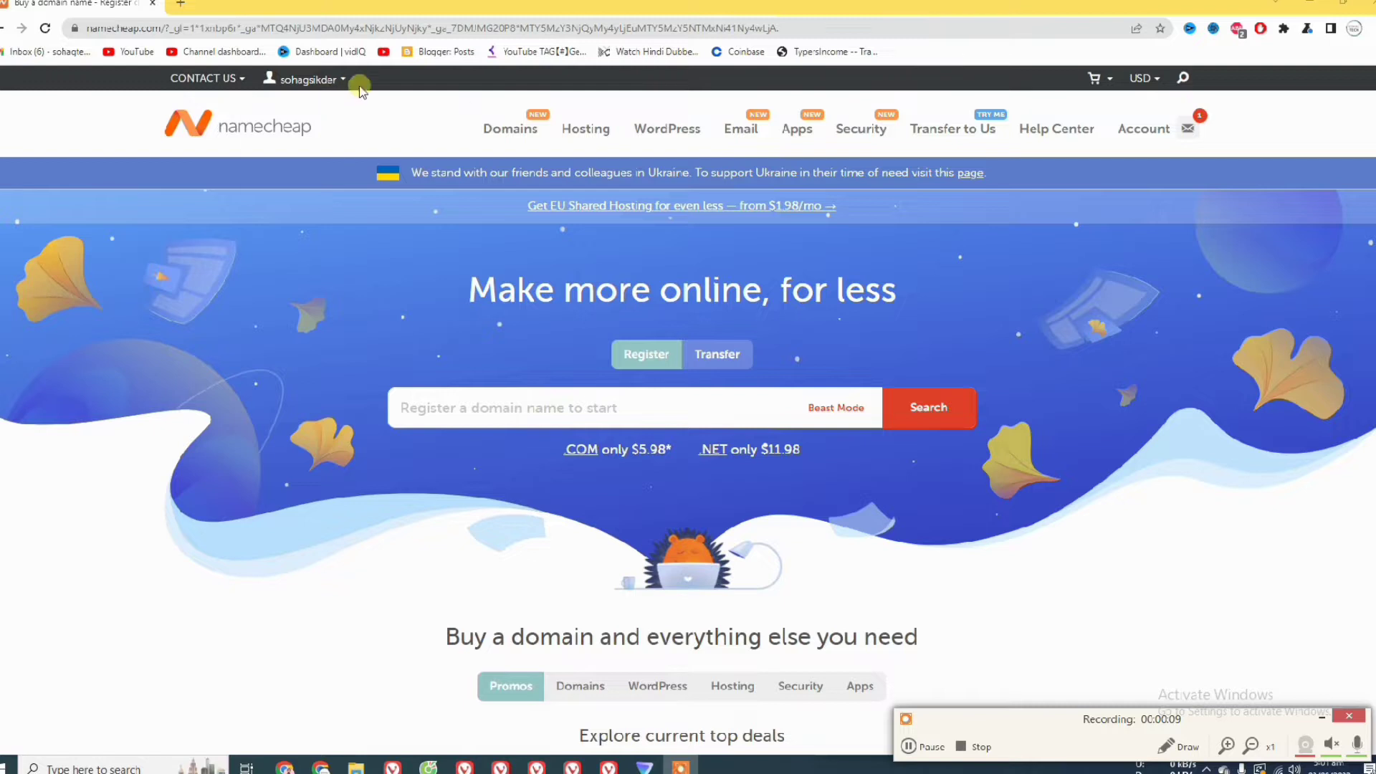
Open the Blogger posts dashboard in a new browser tab.
click(189, 8)
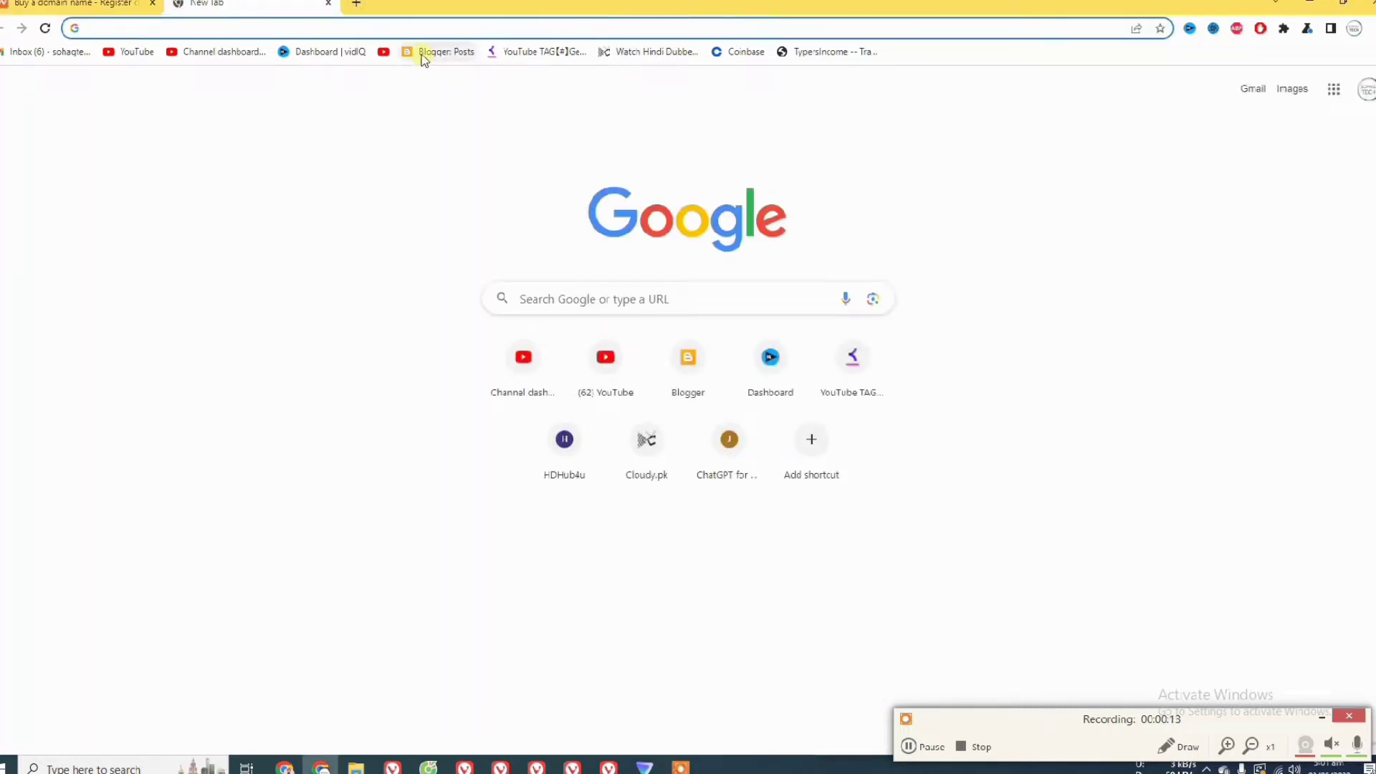
click(422, 53)
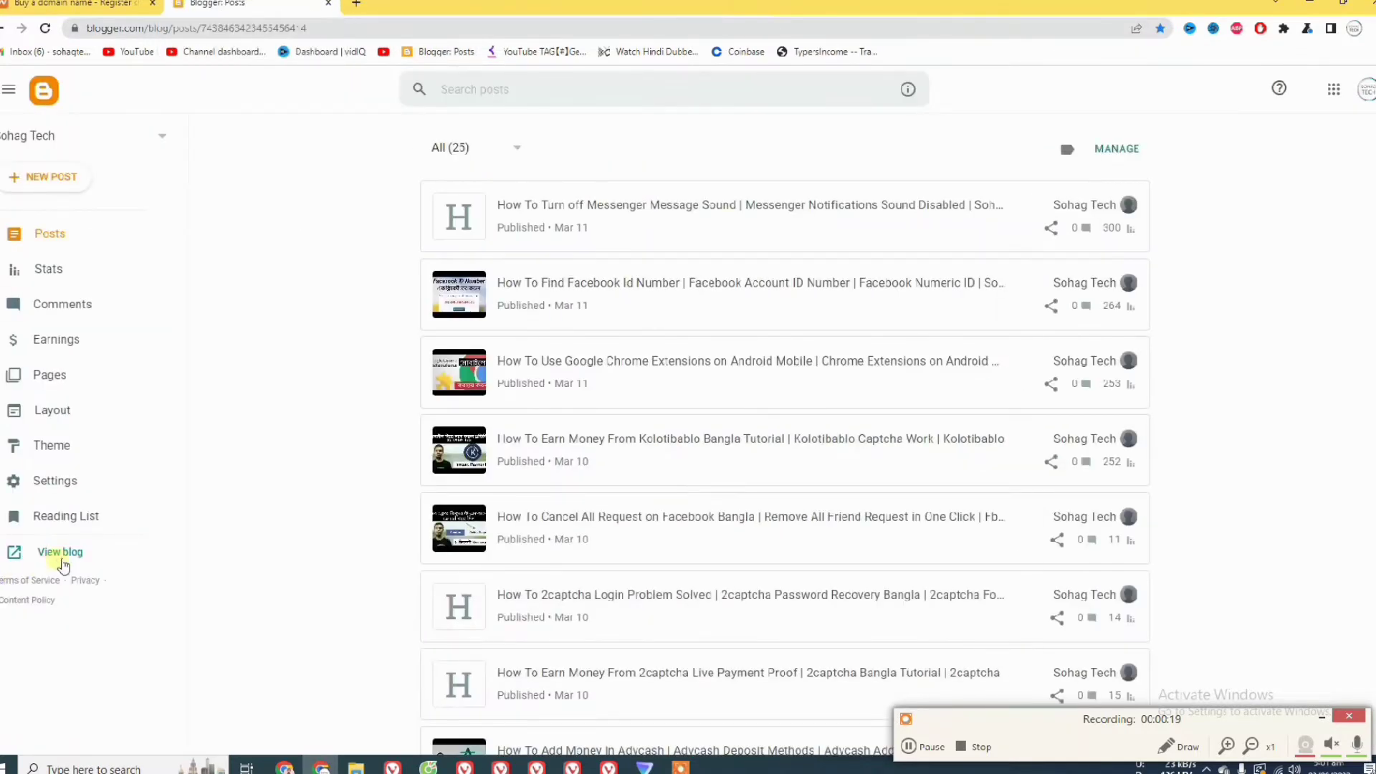
View the published blog, examine its current blogspot address, and close the blog again.
click(56, 553)
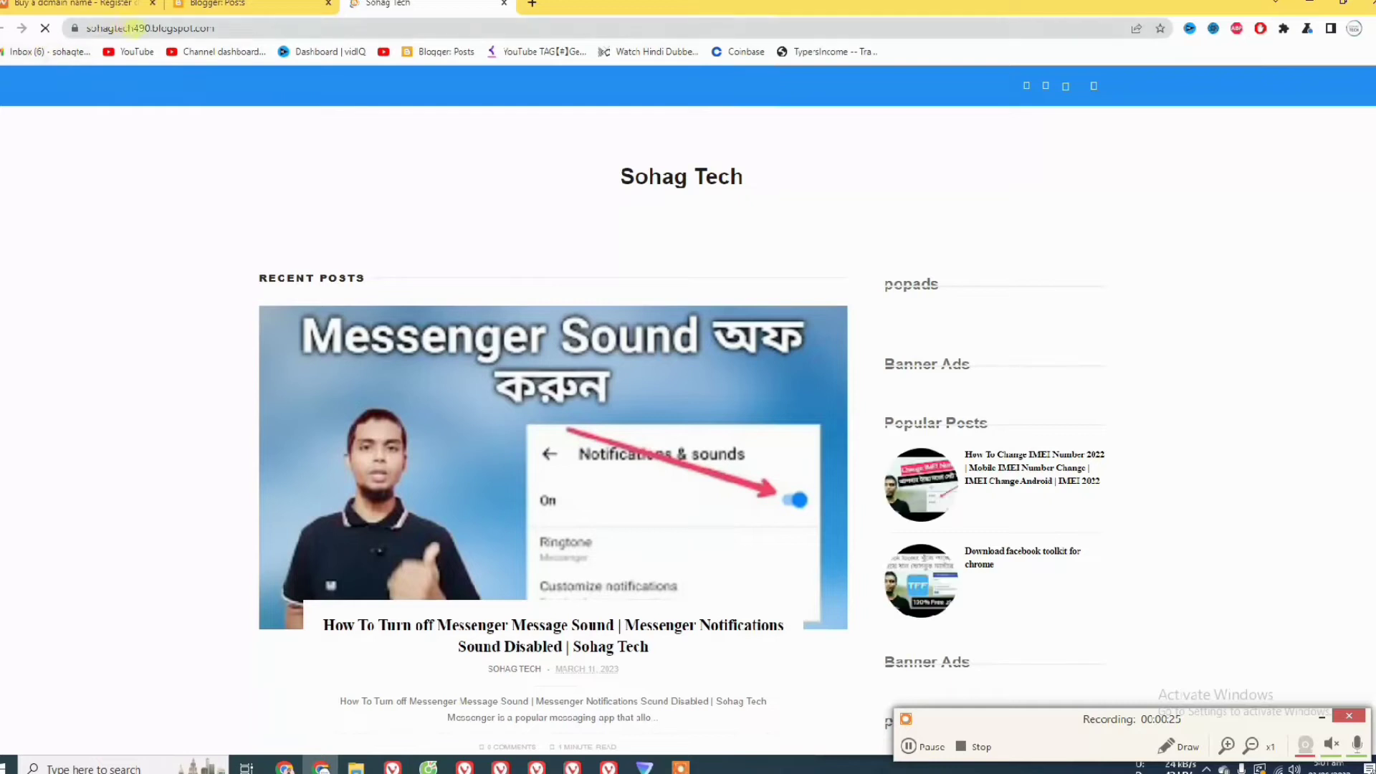
click(133, 27)
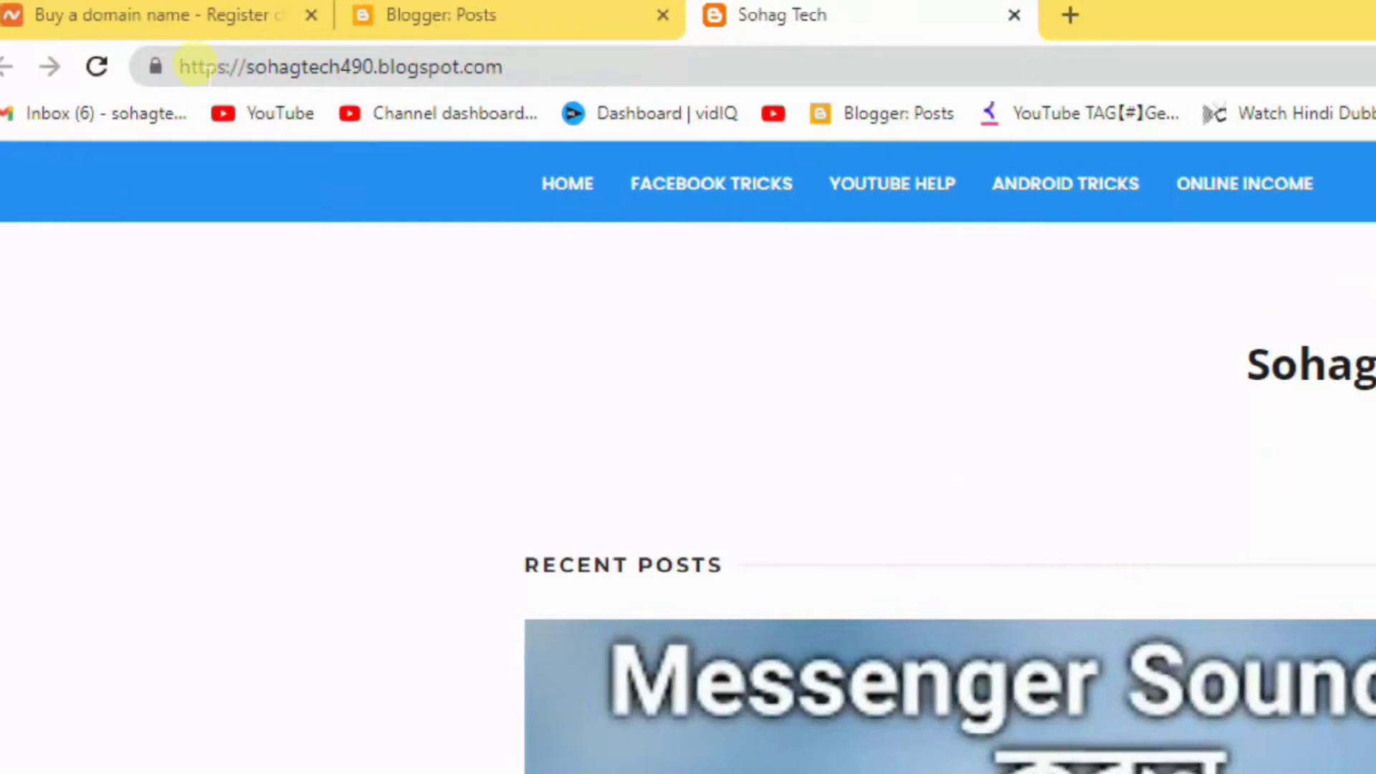
click(283, 68)
drag(267, 68, 527, 67)
click(454, 65)
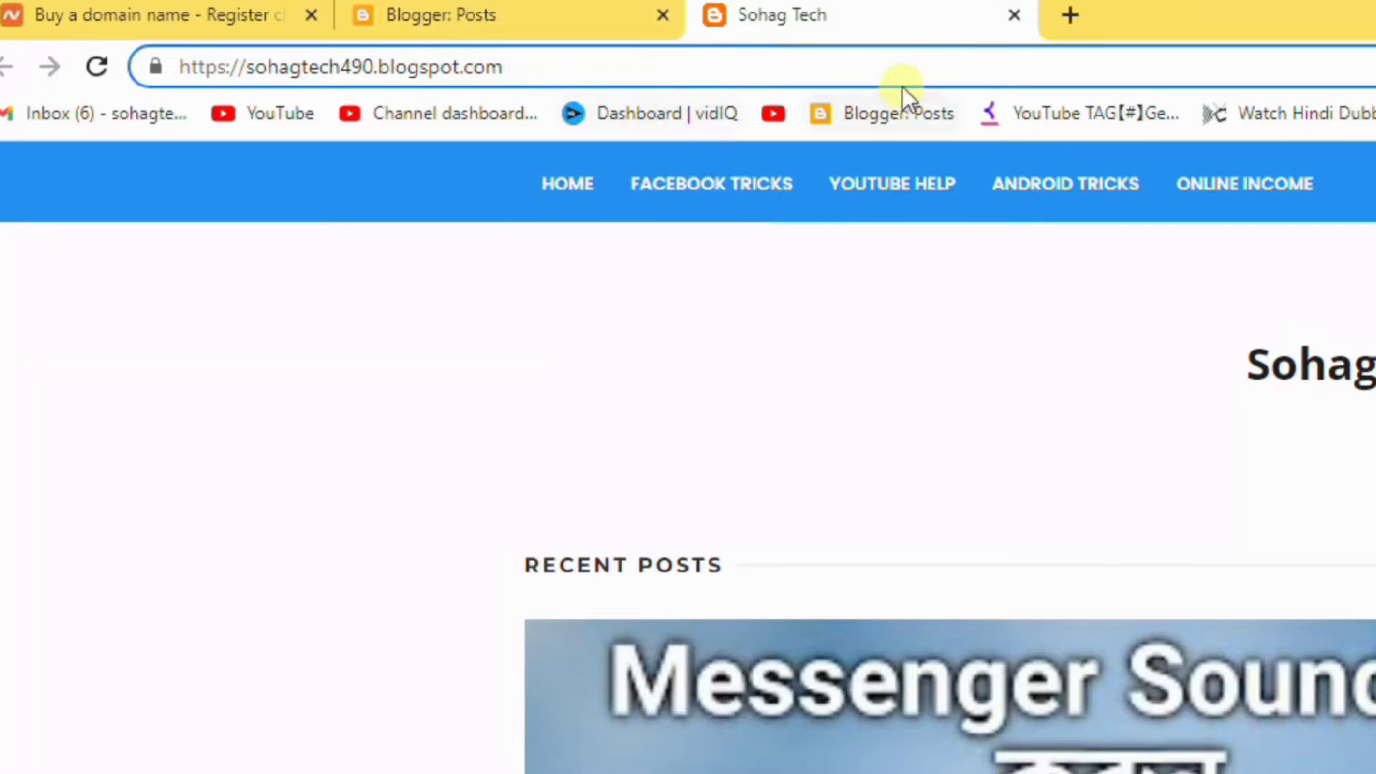
click(1010, 17)
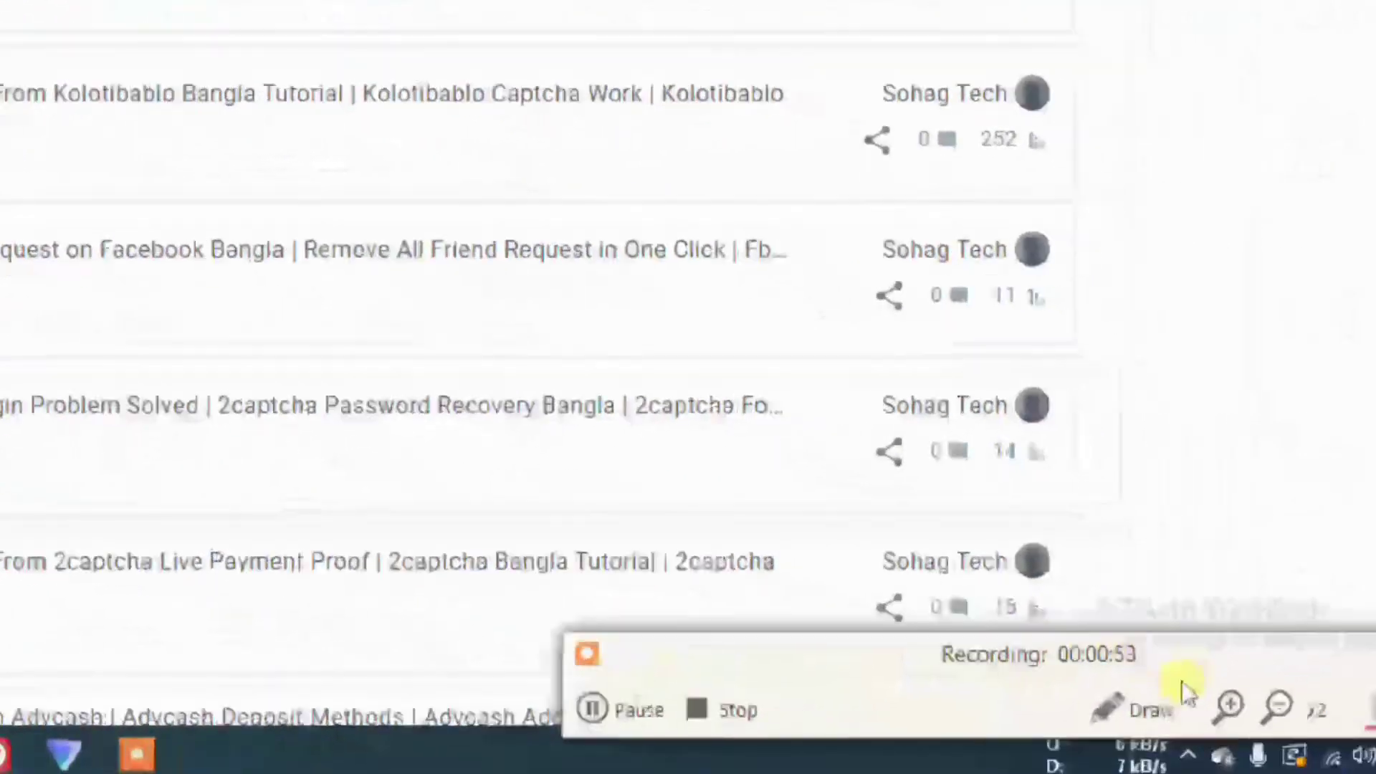
click(1278, 706)
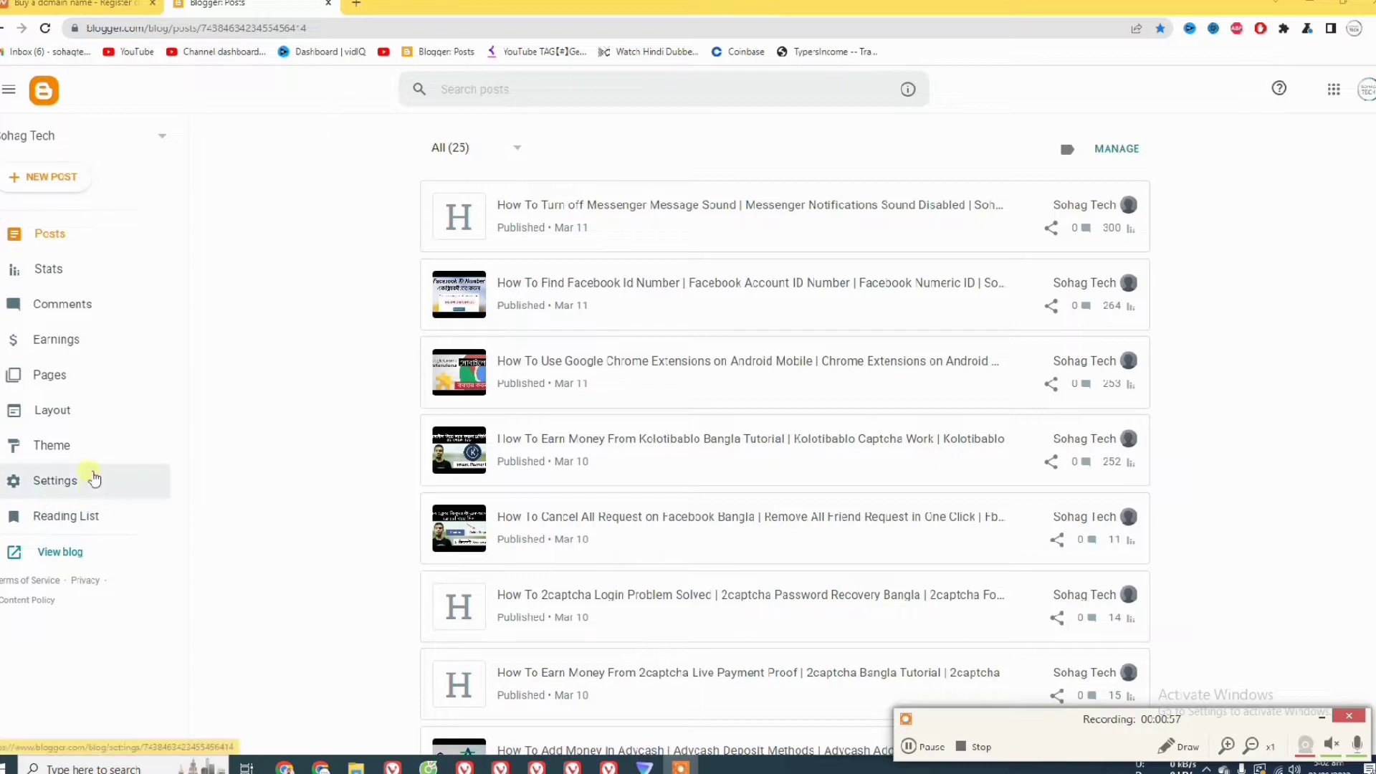
click(60, 488)
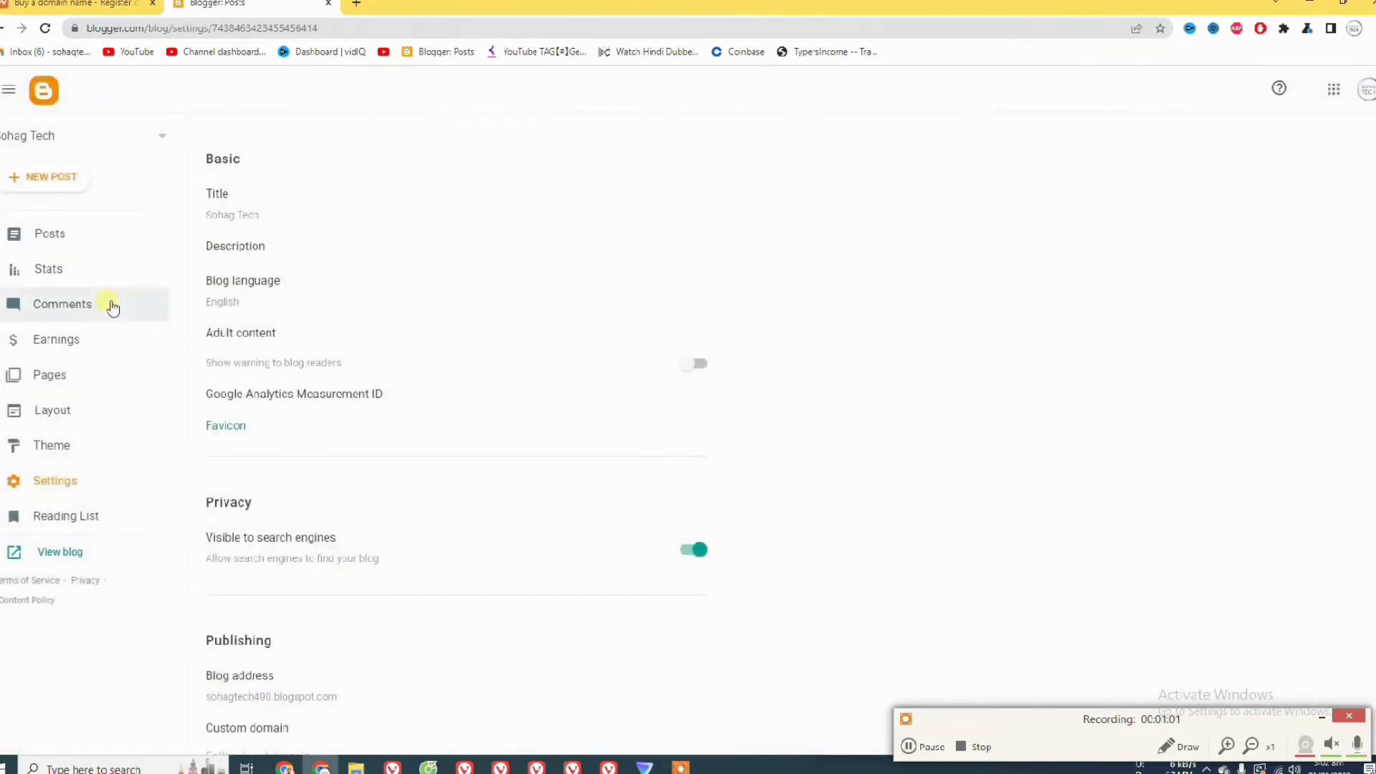
scroll(375, 427, down, 4)
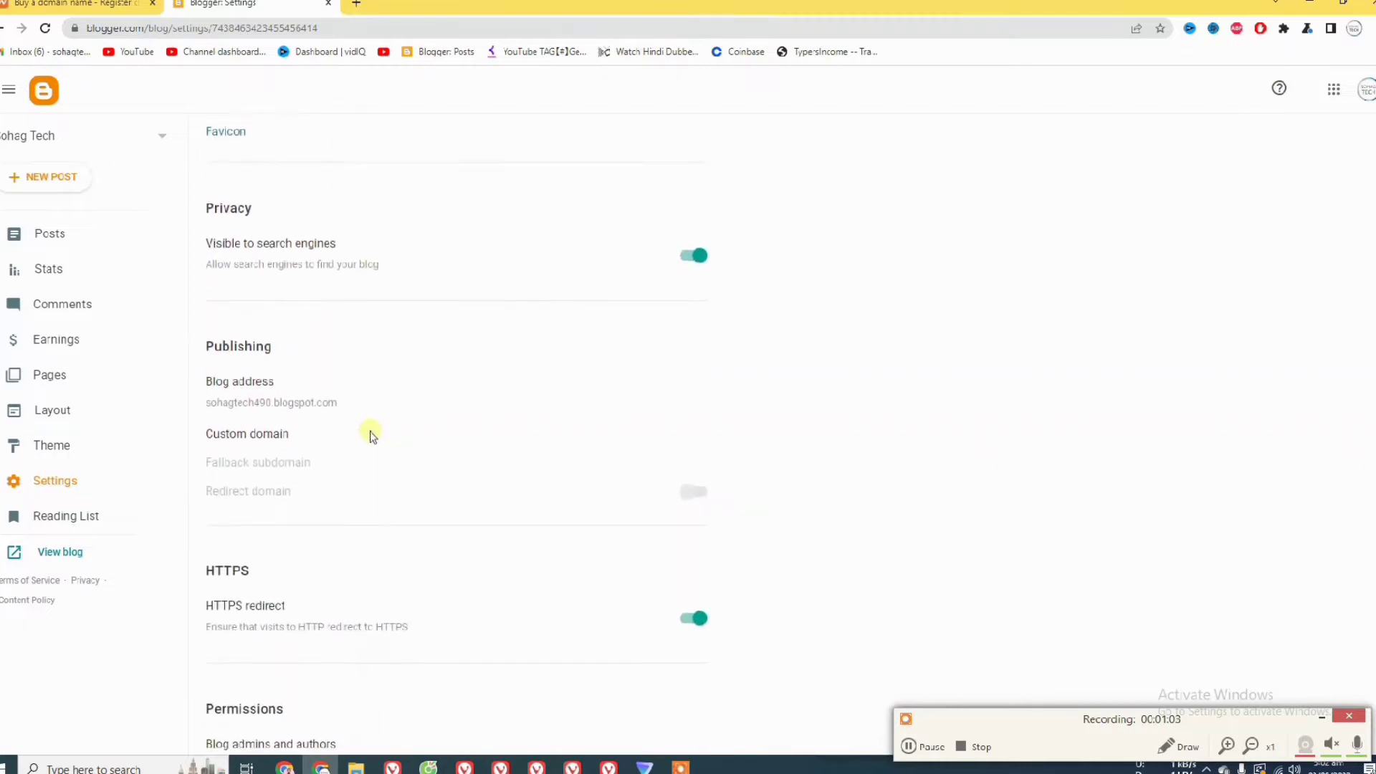
scroll(372, 436, down, 4)
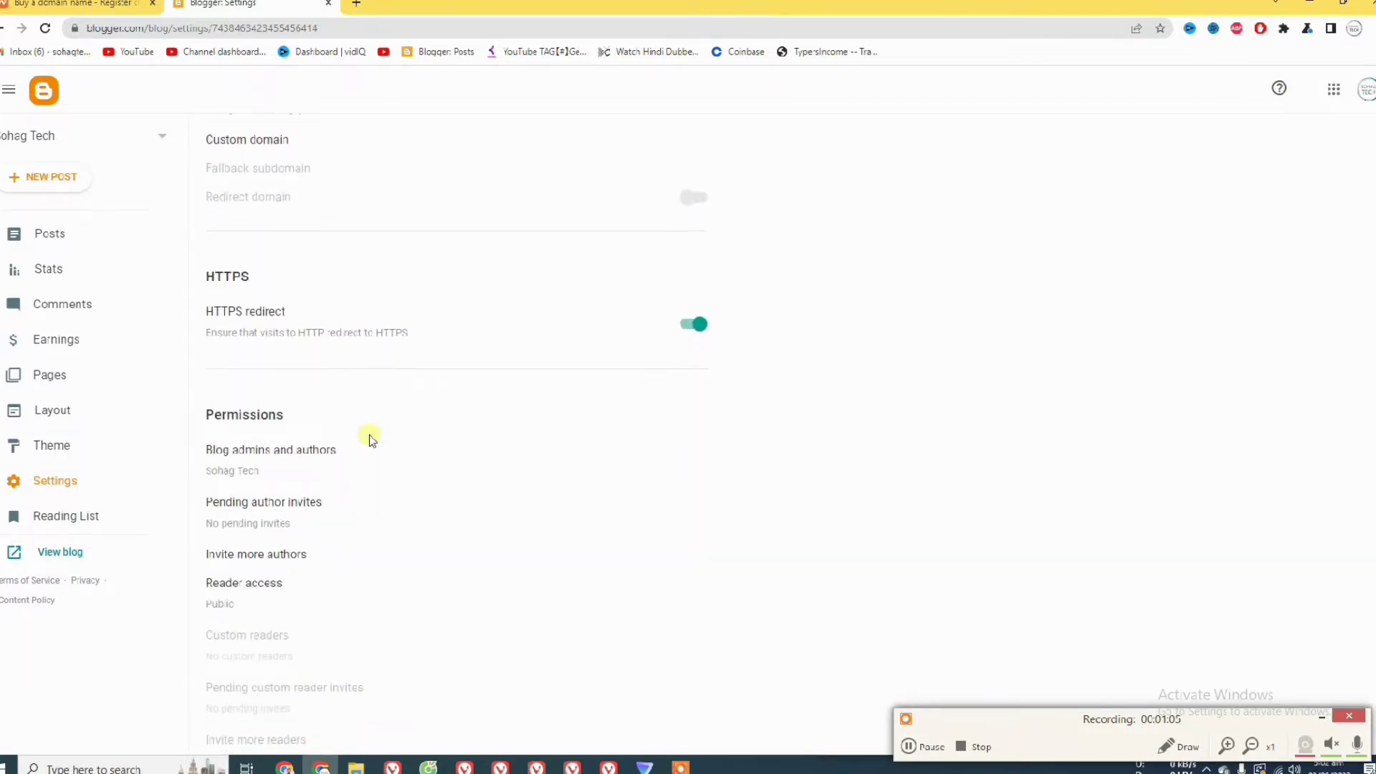
scroll(370, 438, up, 2)
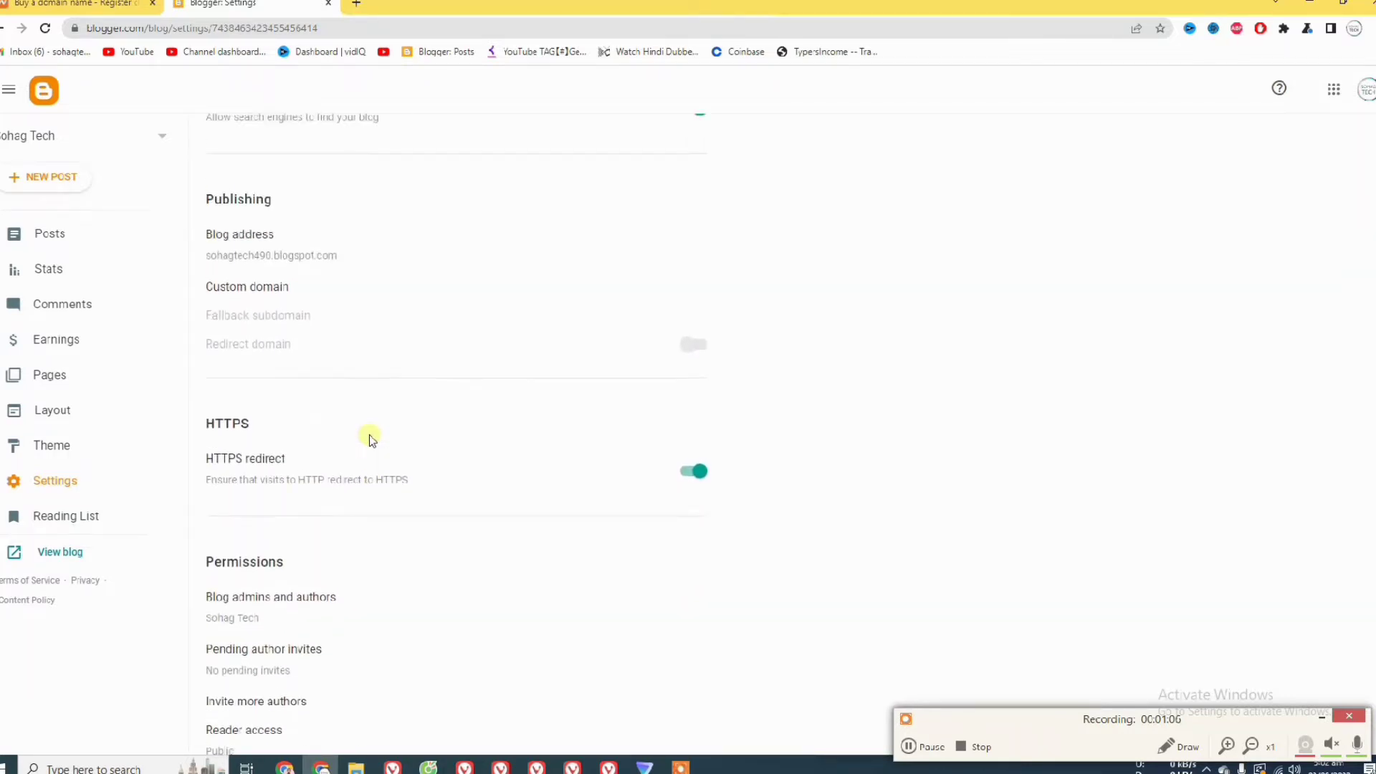
click(253, 287)
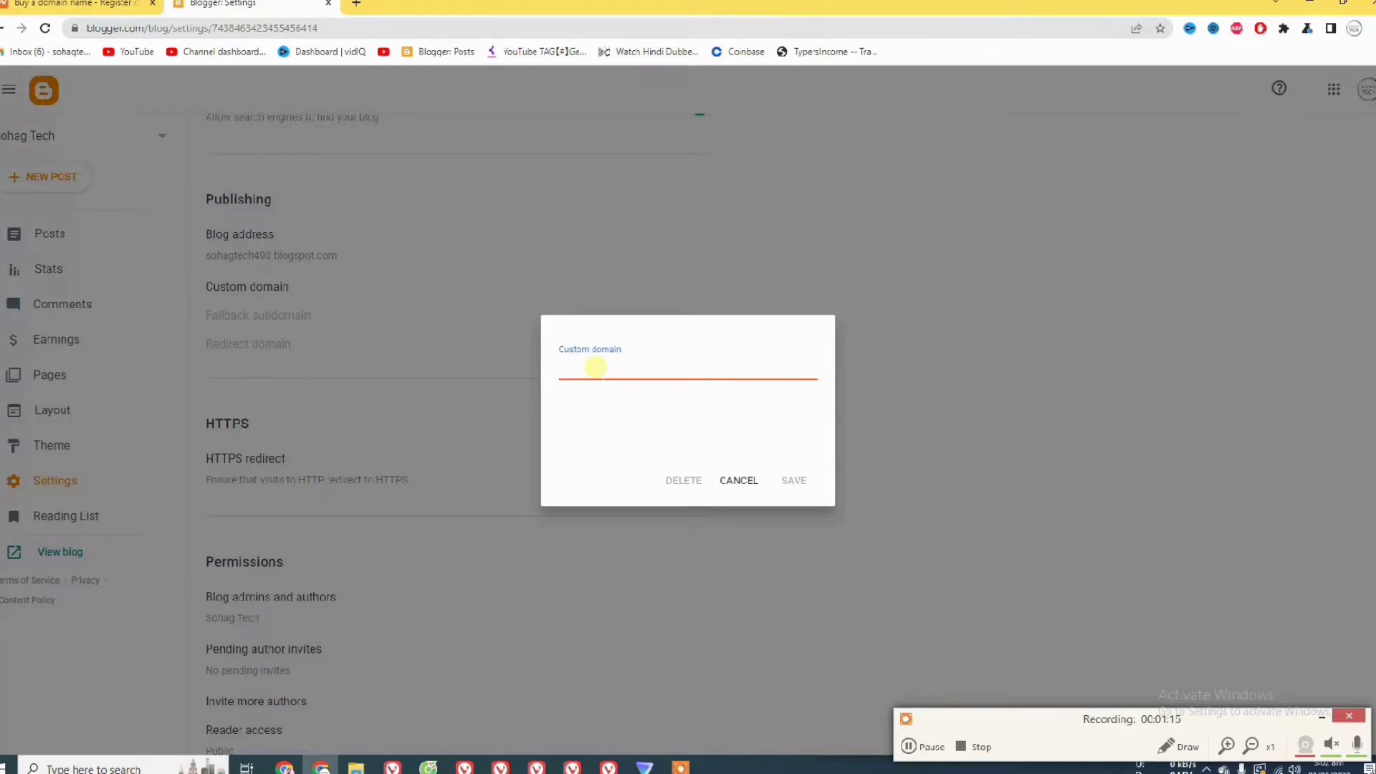
text(w)
text(ww.sohagtech.com)
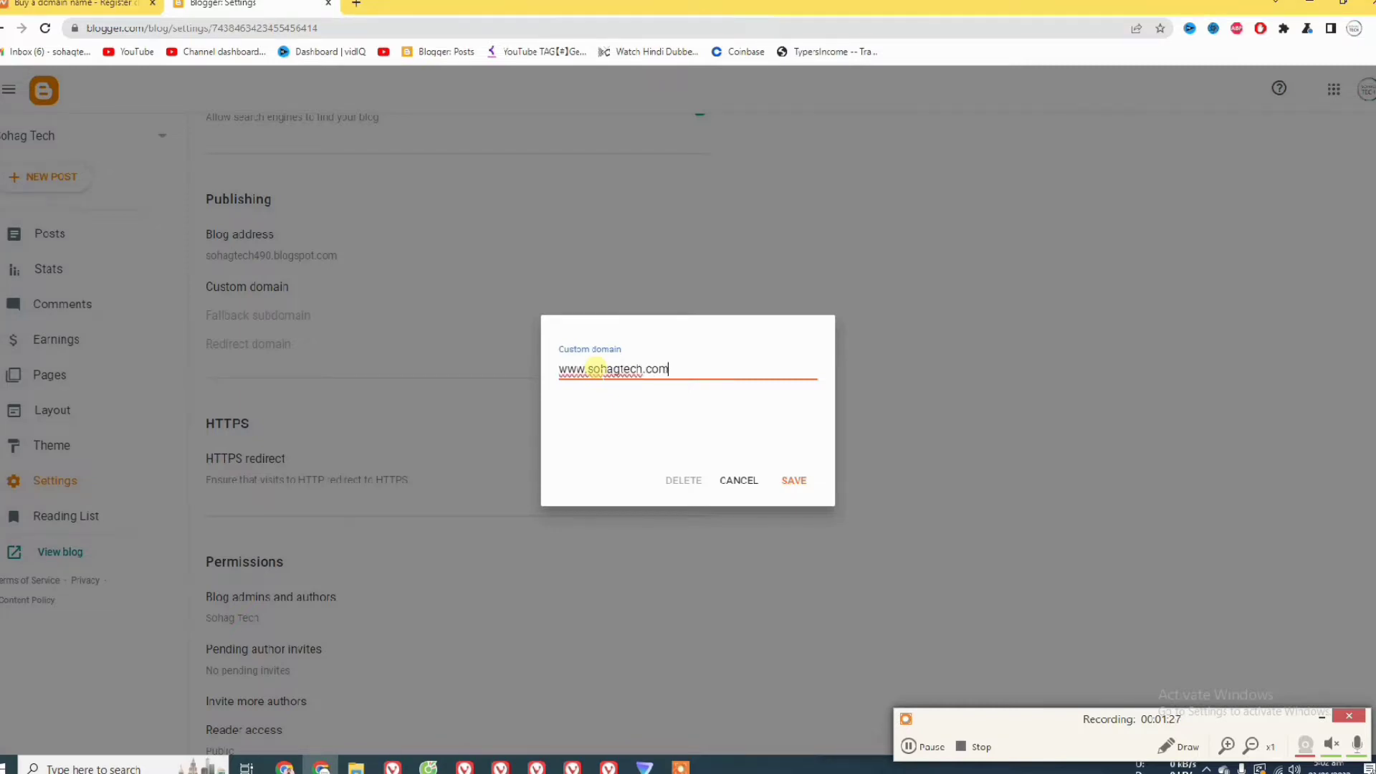
click(660, 393)
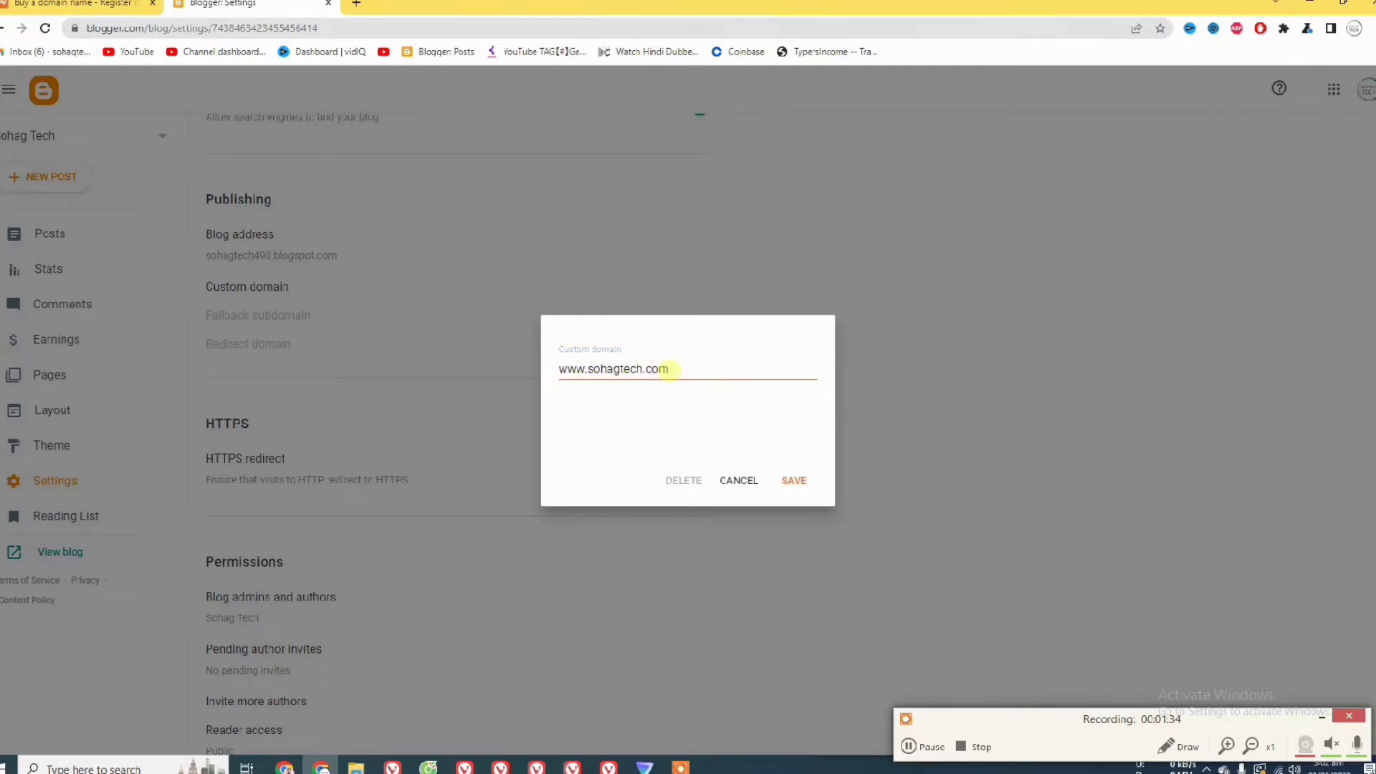
click(793, 481)
Switch to Namecheap and open the account dashboard to check the spelling of the registered domain sohagtech.com.
mouse_move(74, 3)
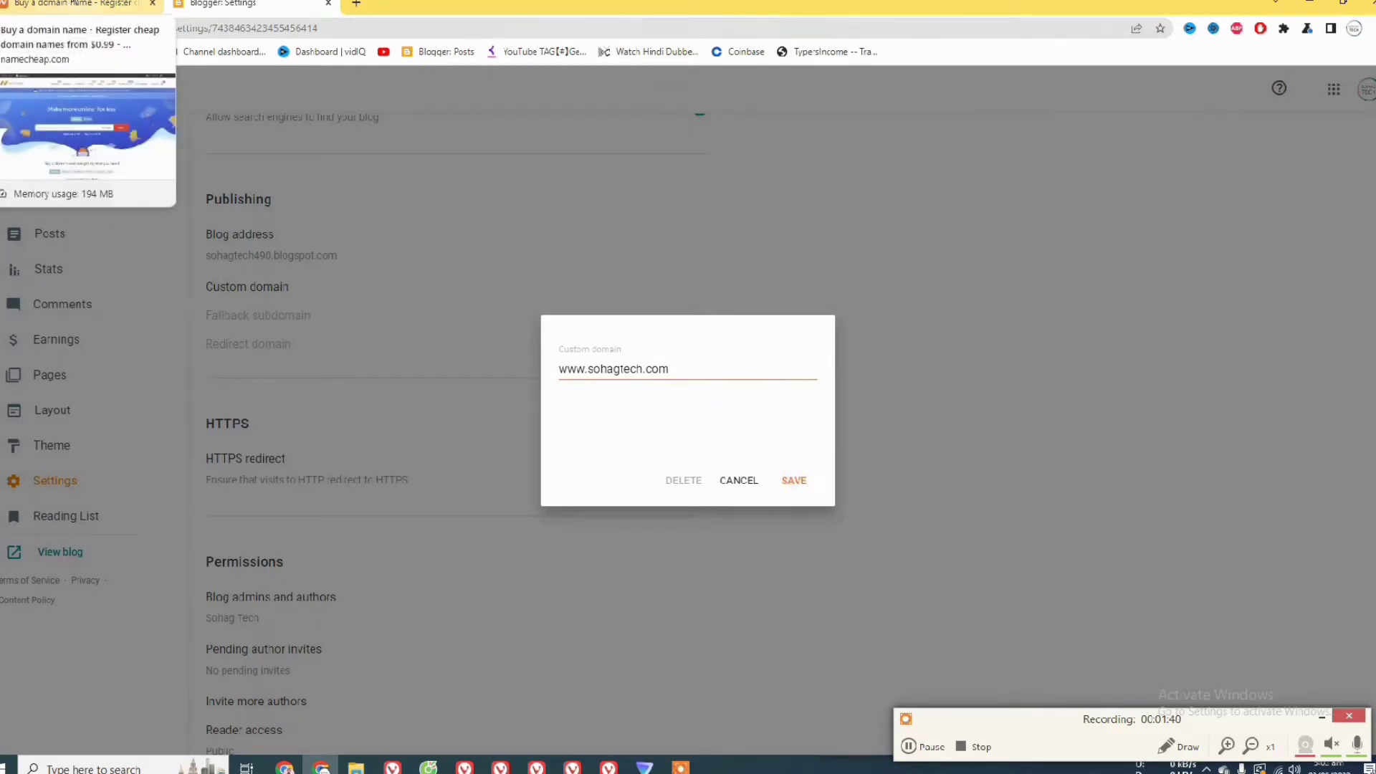
click(75, 3)
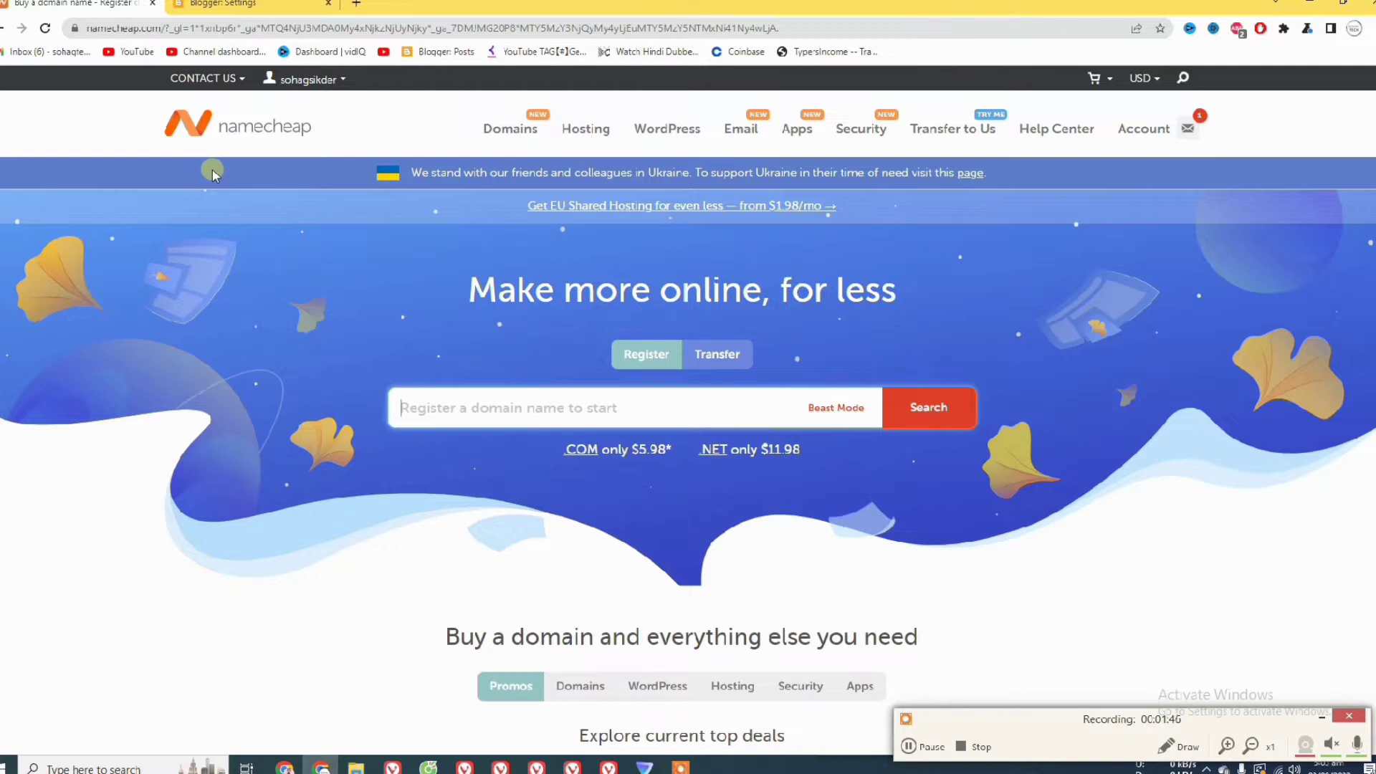
mouse_move(316, 80)
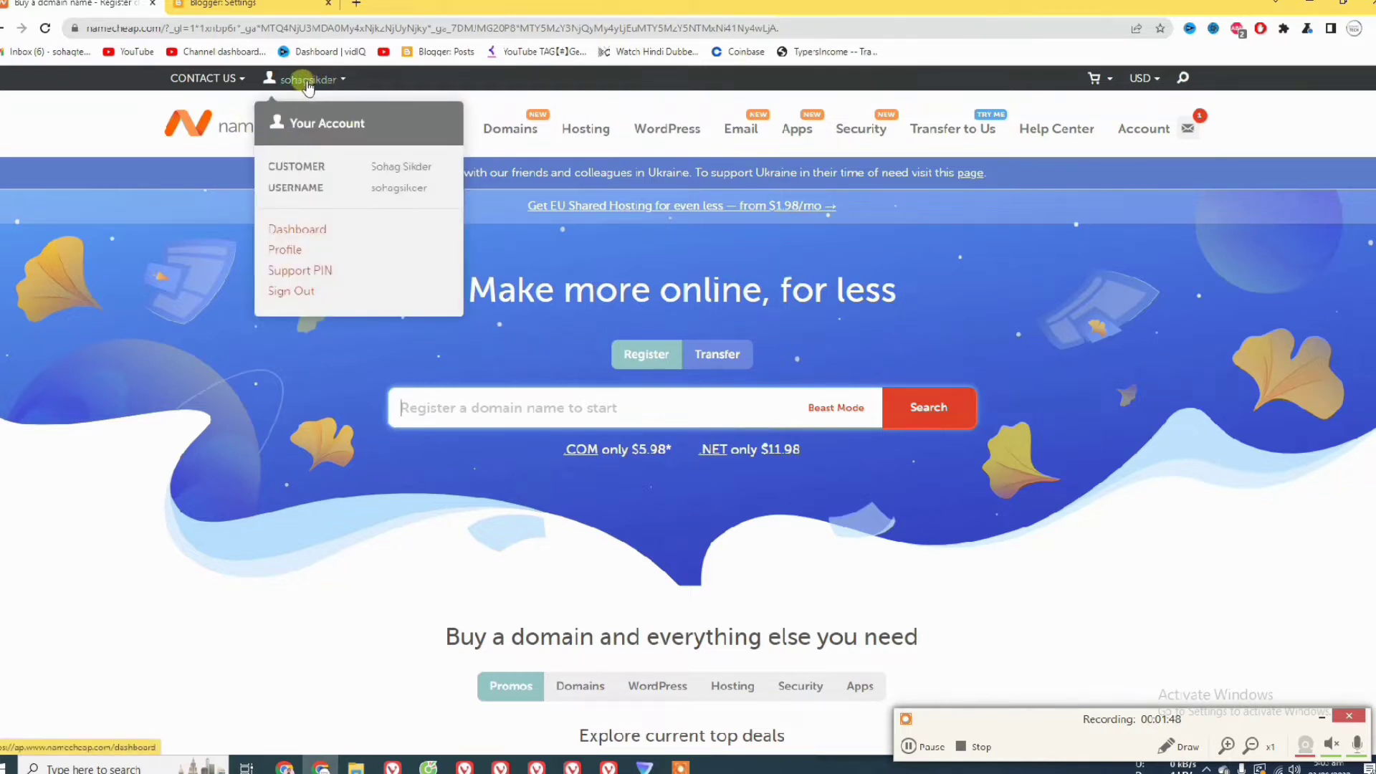
click(287, 229)
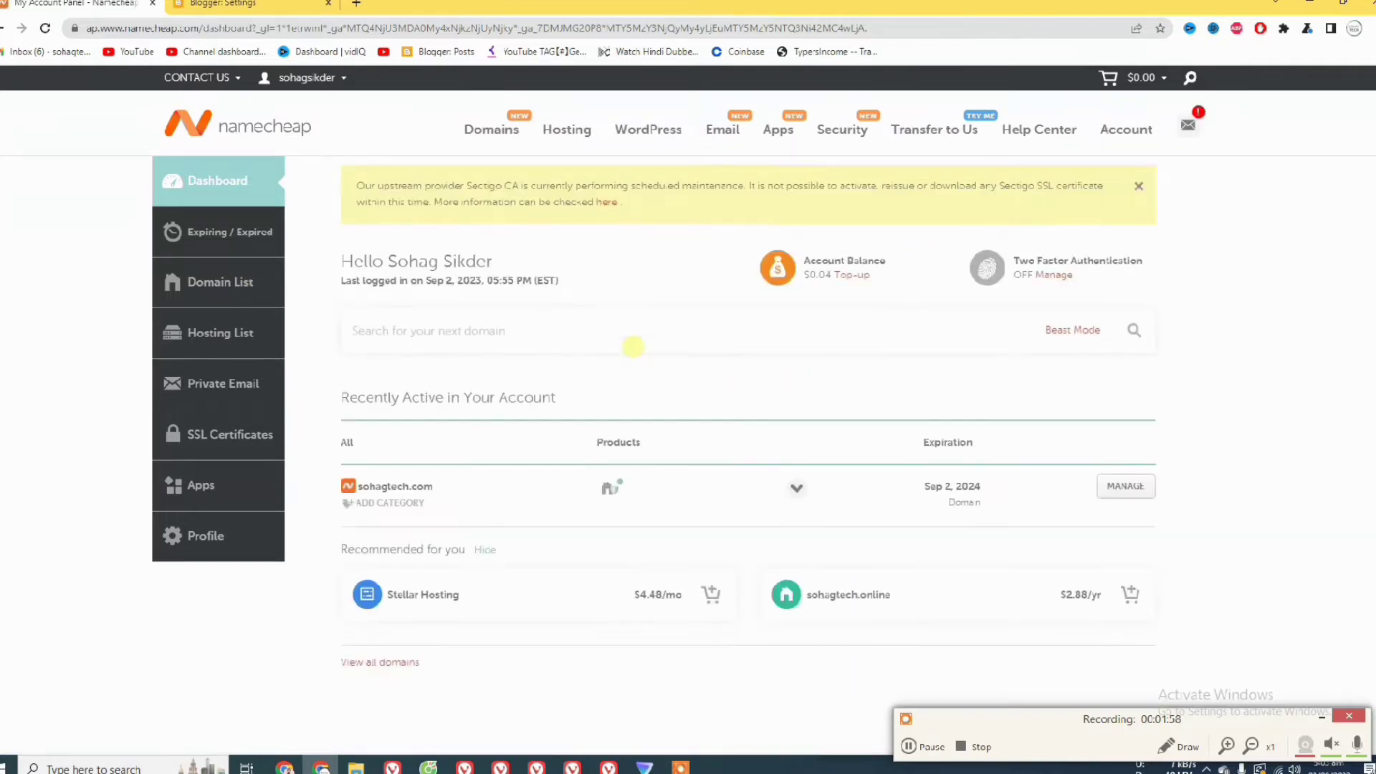
scroll(640, 457, down, 2)
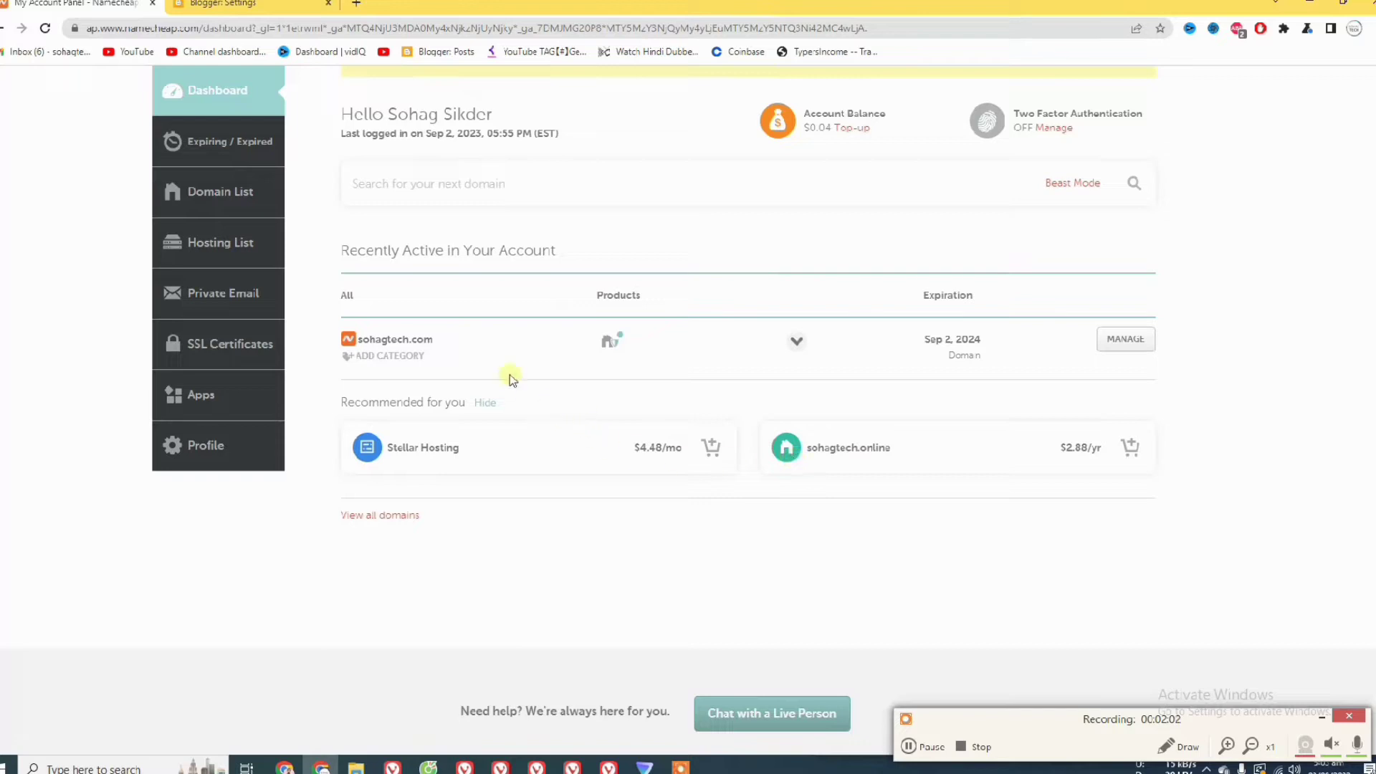
drag(445, 343, 361, 342)
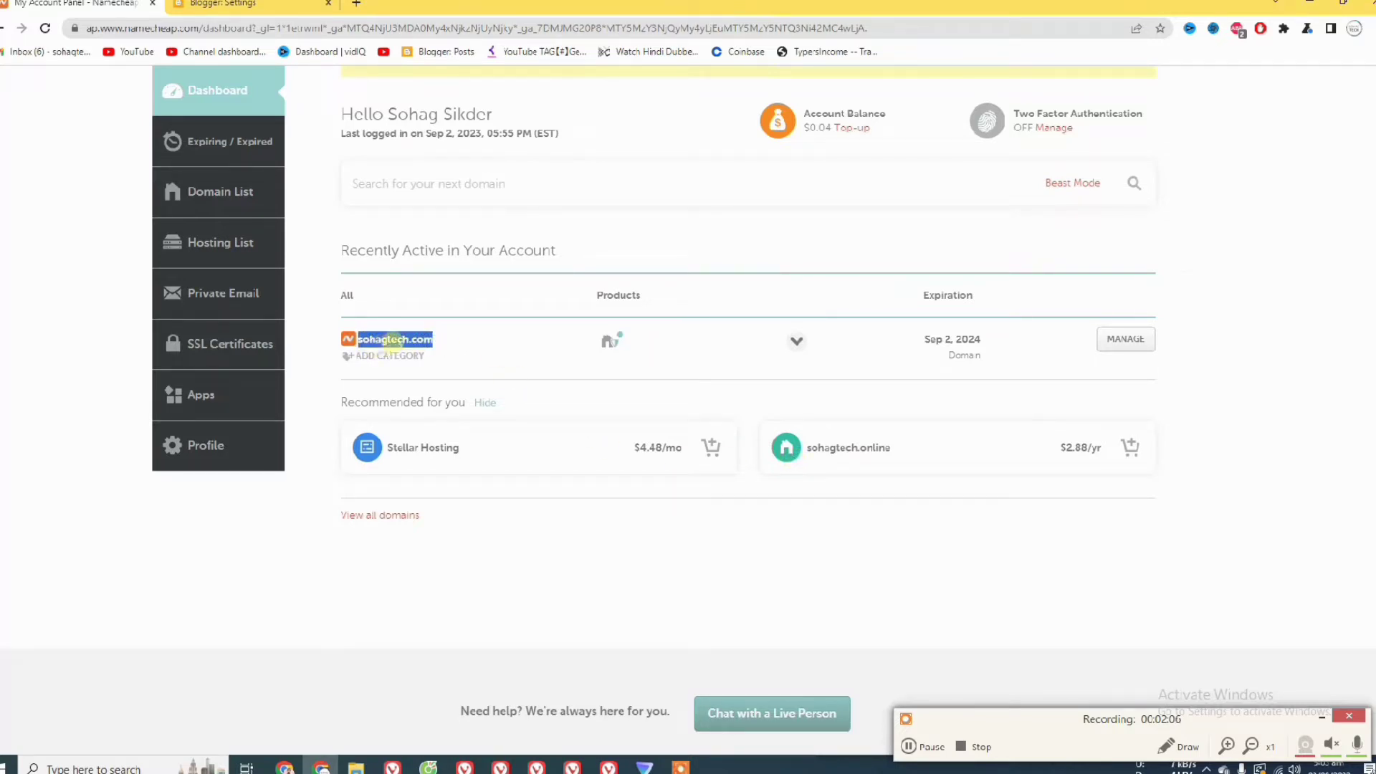
click(236, 5)
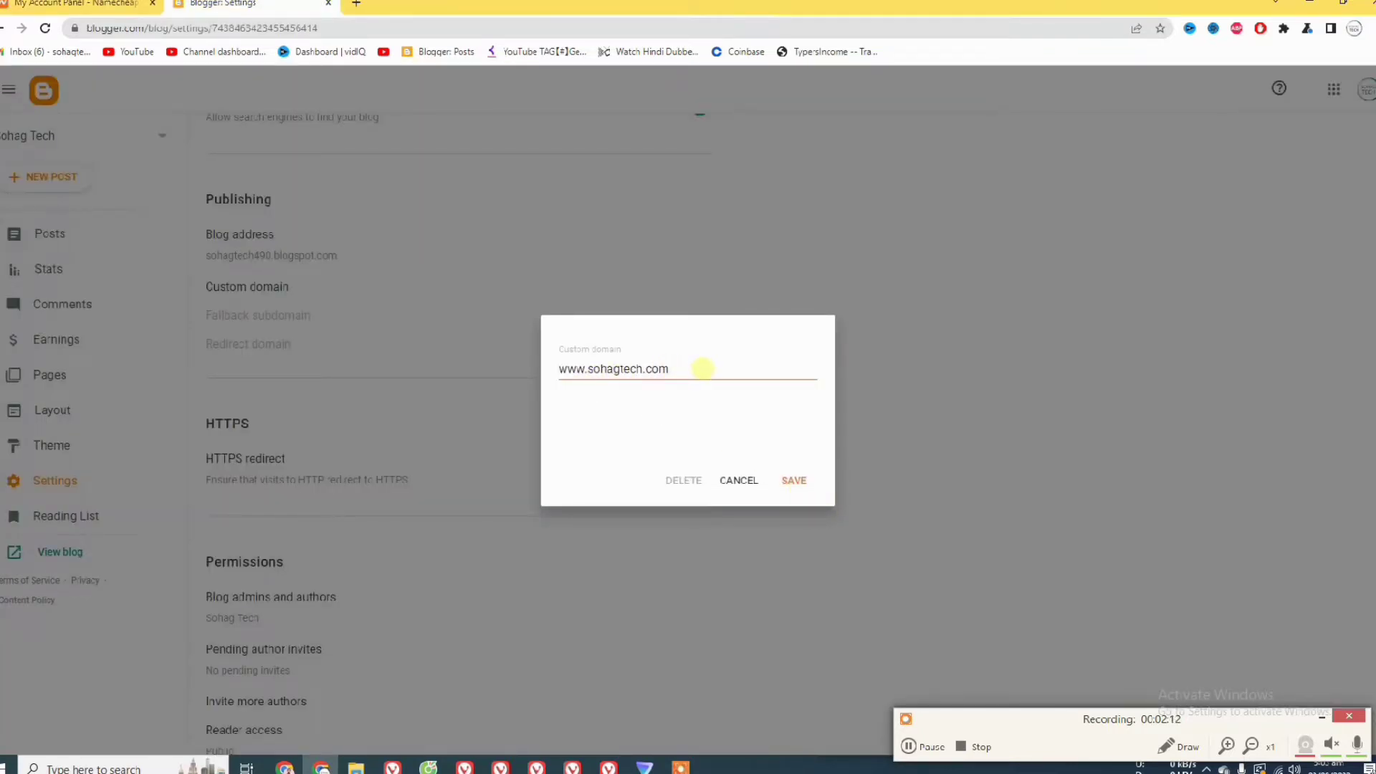
click(794, 481)
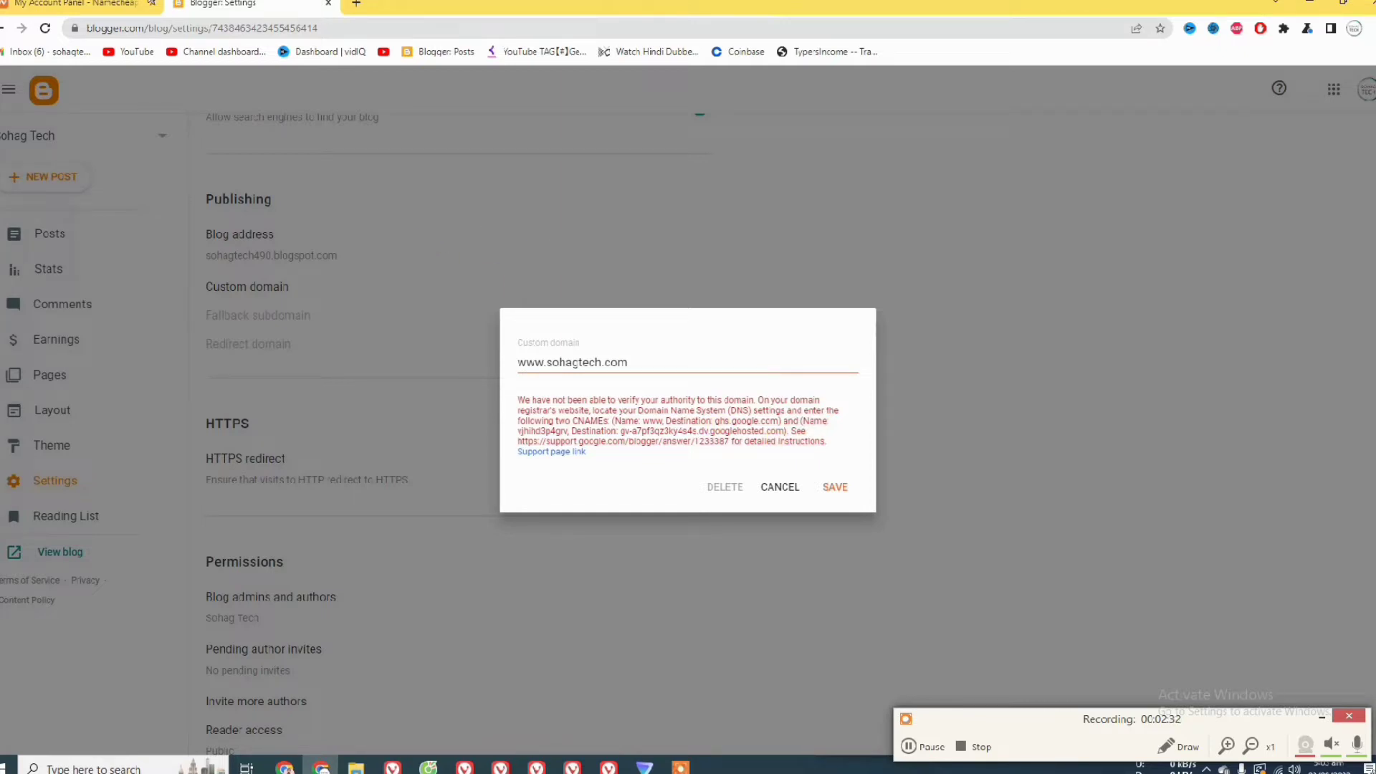
Switch to Namecheap and open the Advanced DNS host records of sohagtech.com.
click(79, 4)
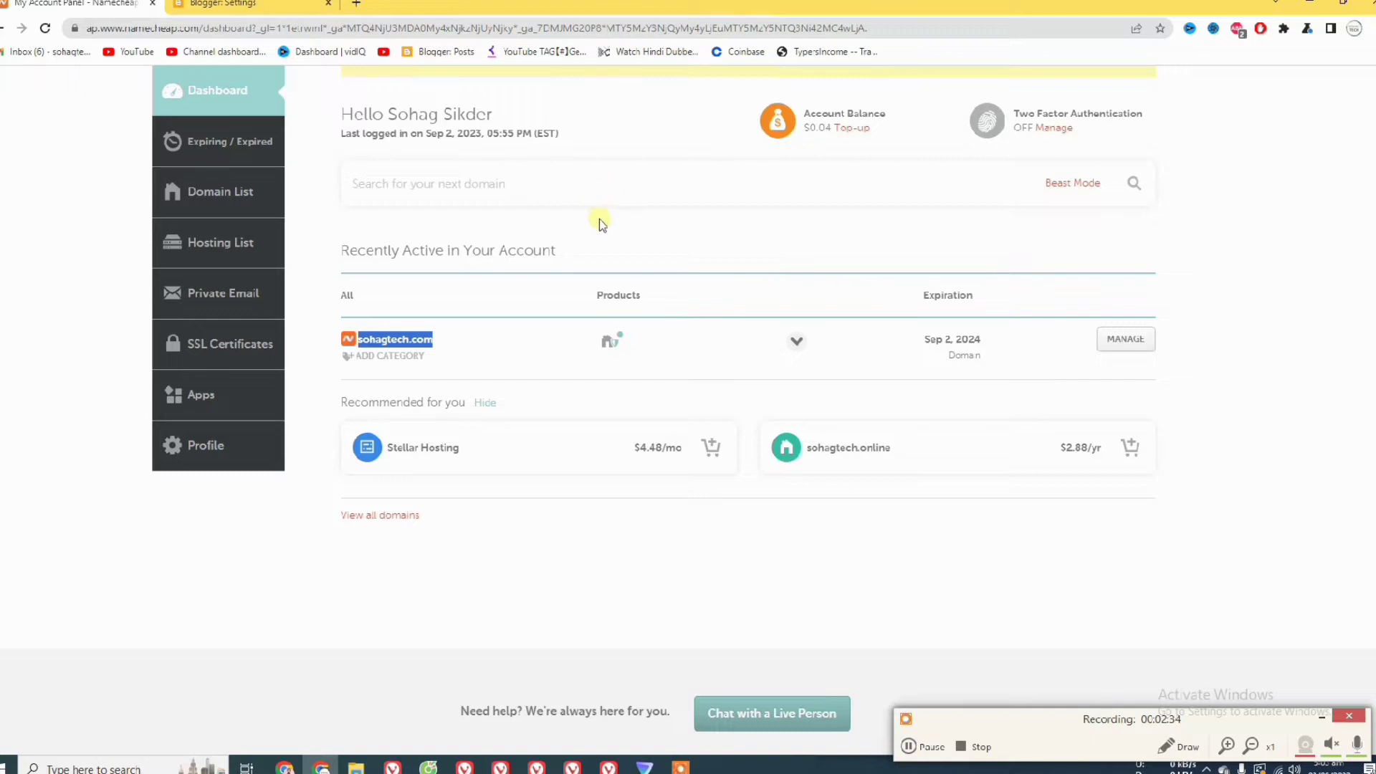
click(1118, 338)
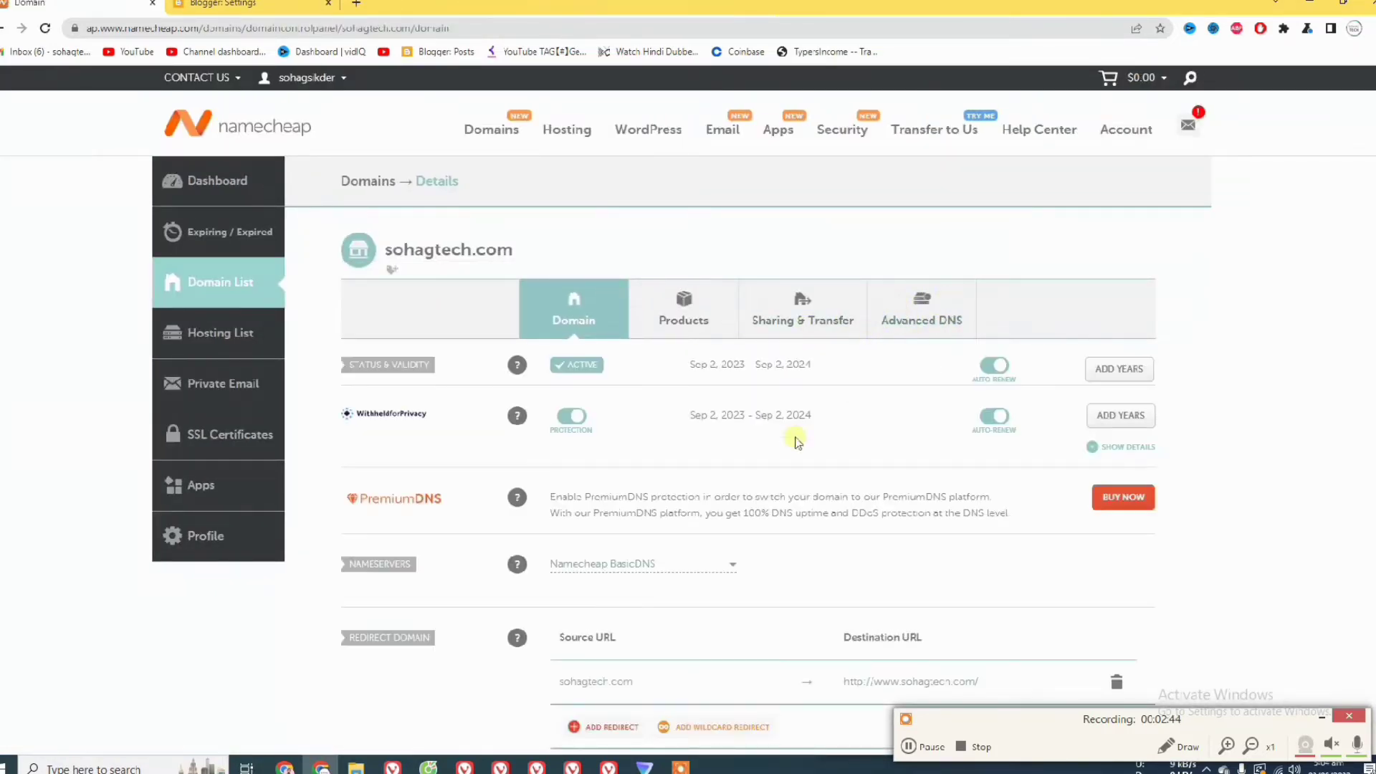
scroll(798, 441, down, 1)
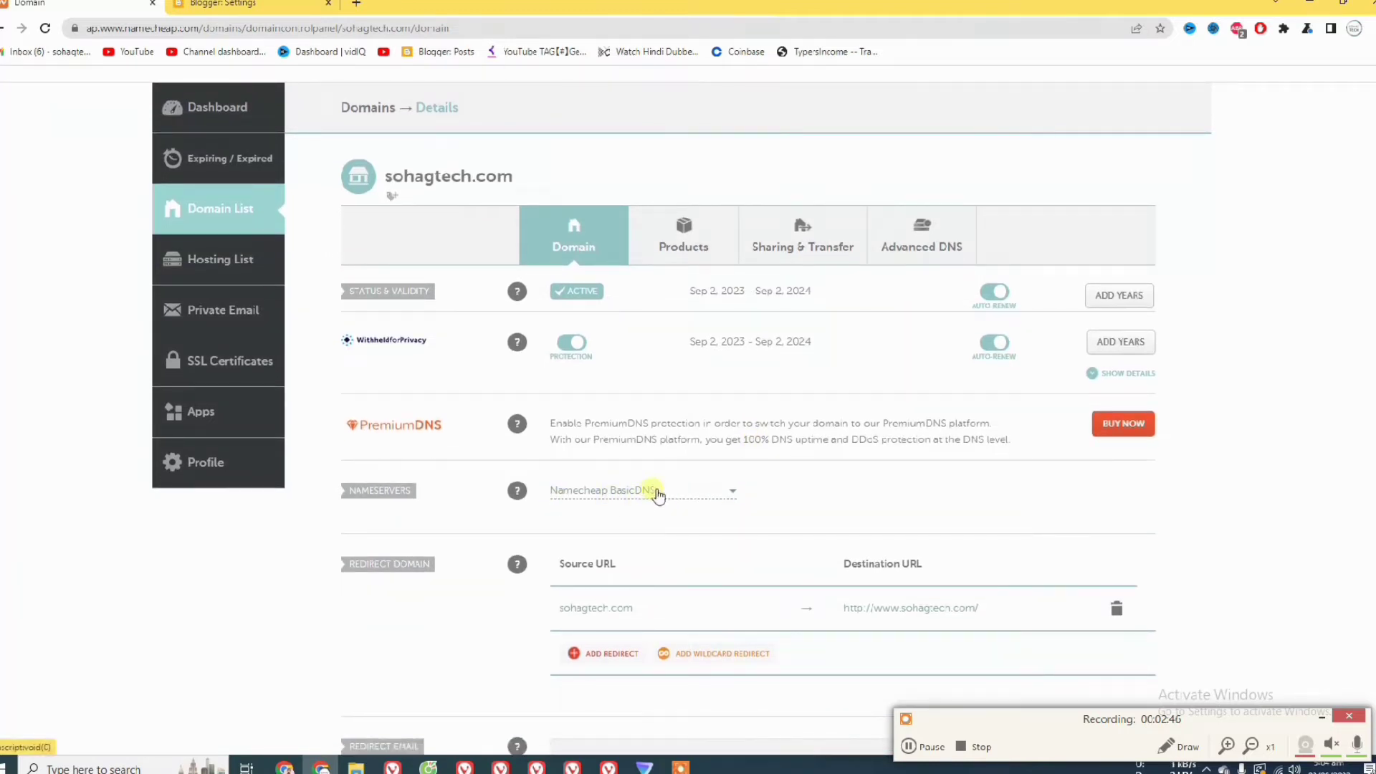
scroll(717, 488, up, 1)
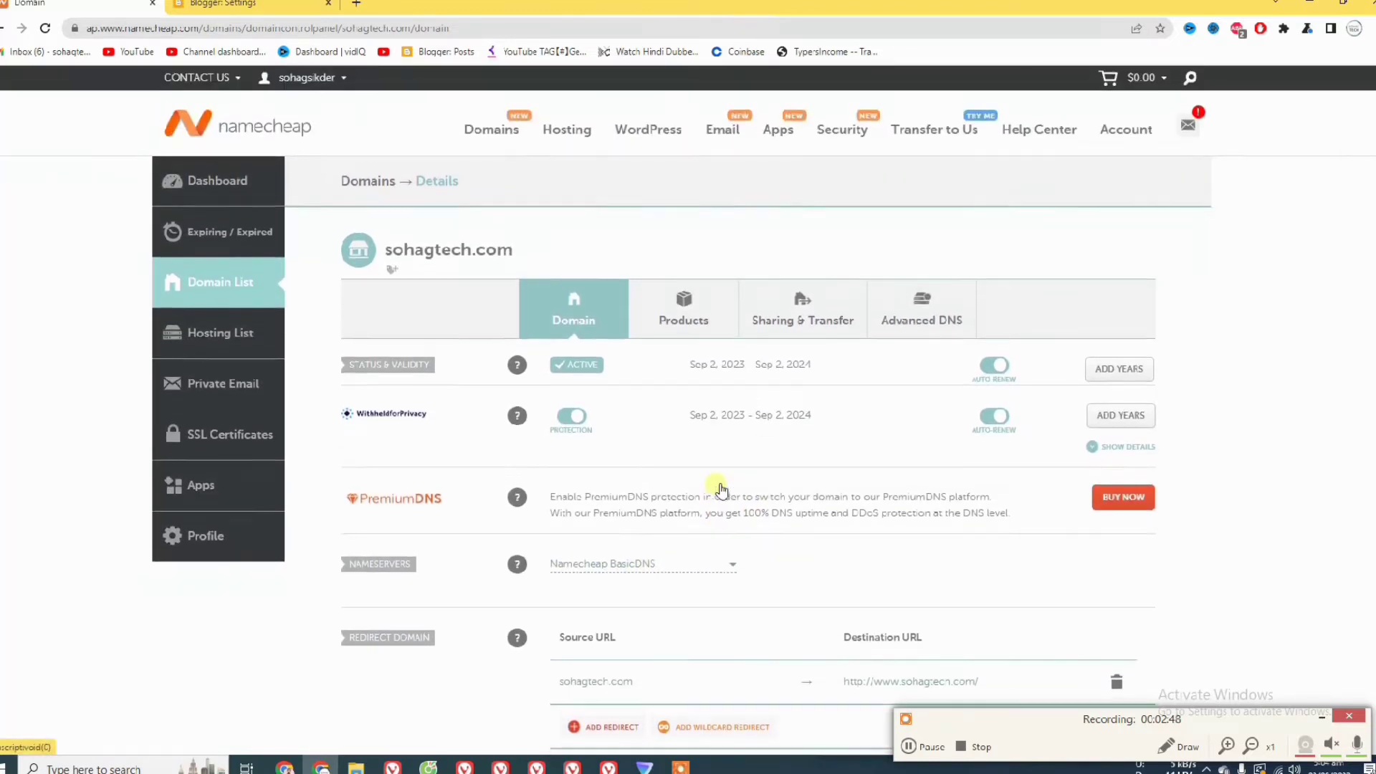
click(923, 311)
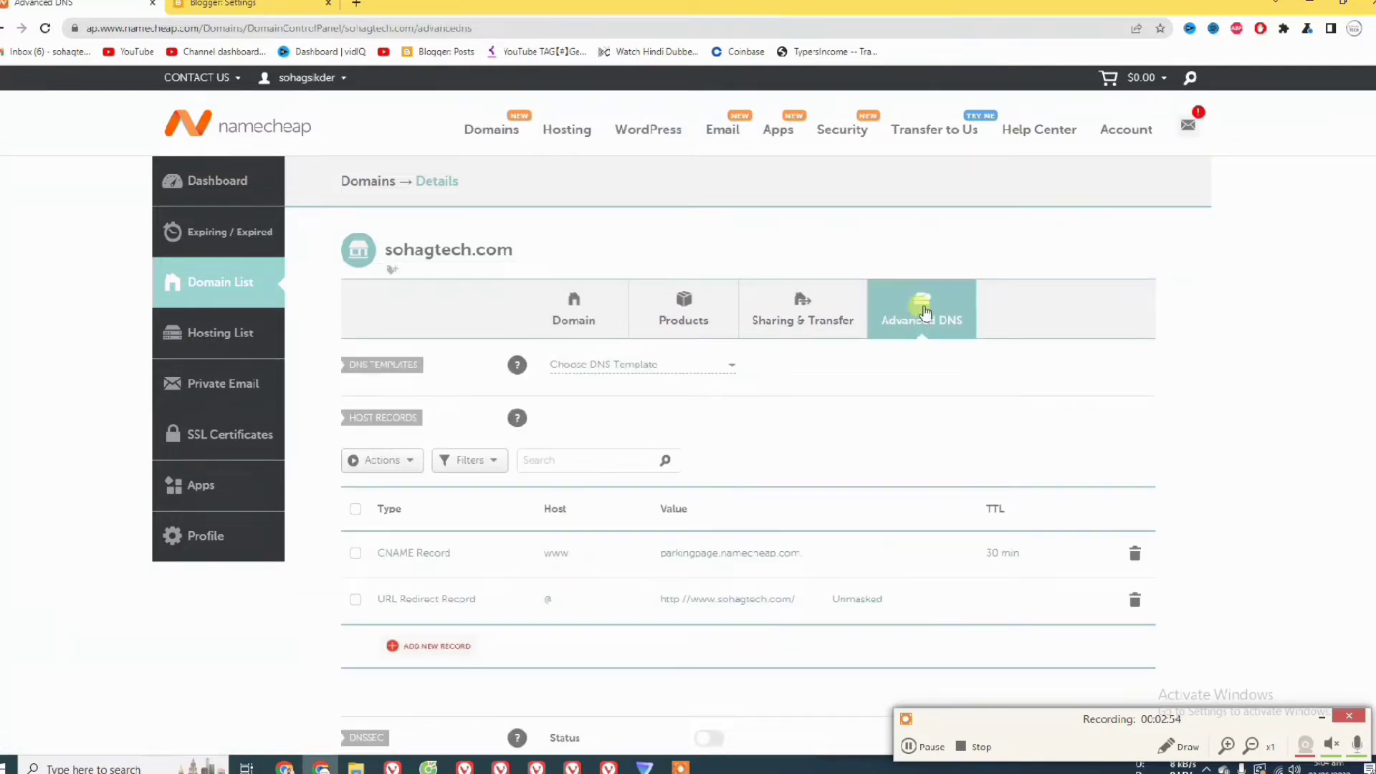
scroll(922, 312, down, 3)
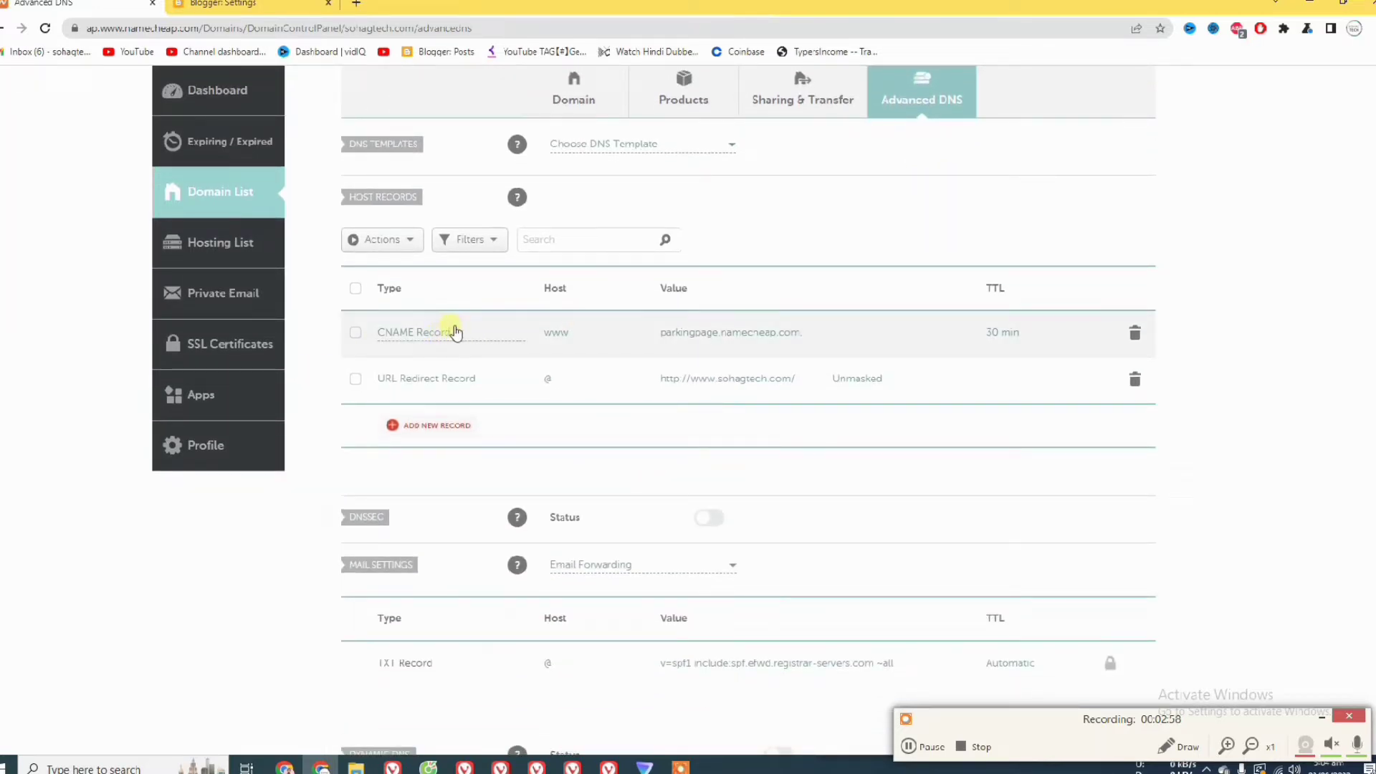
Open the www CNAME record for editing and compare its host with the first CNAME name requested in Blogger.
click(485, 334)
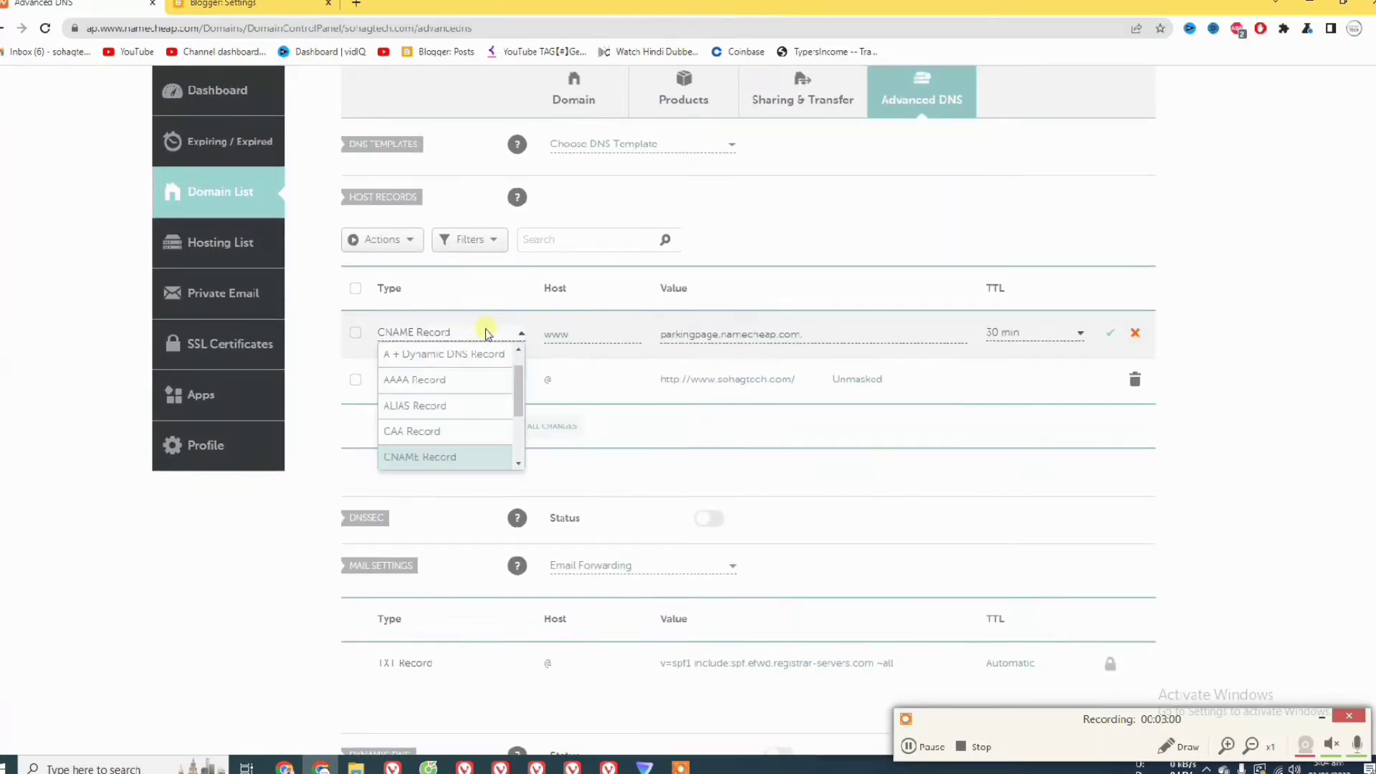
click(579, 333)
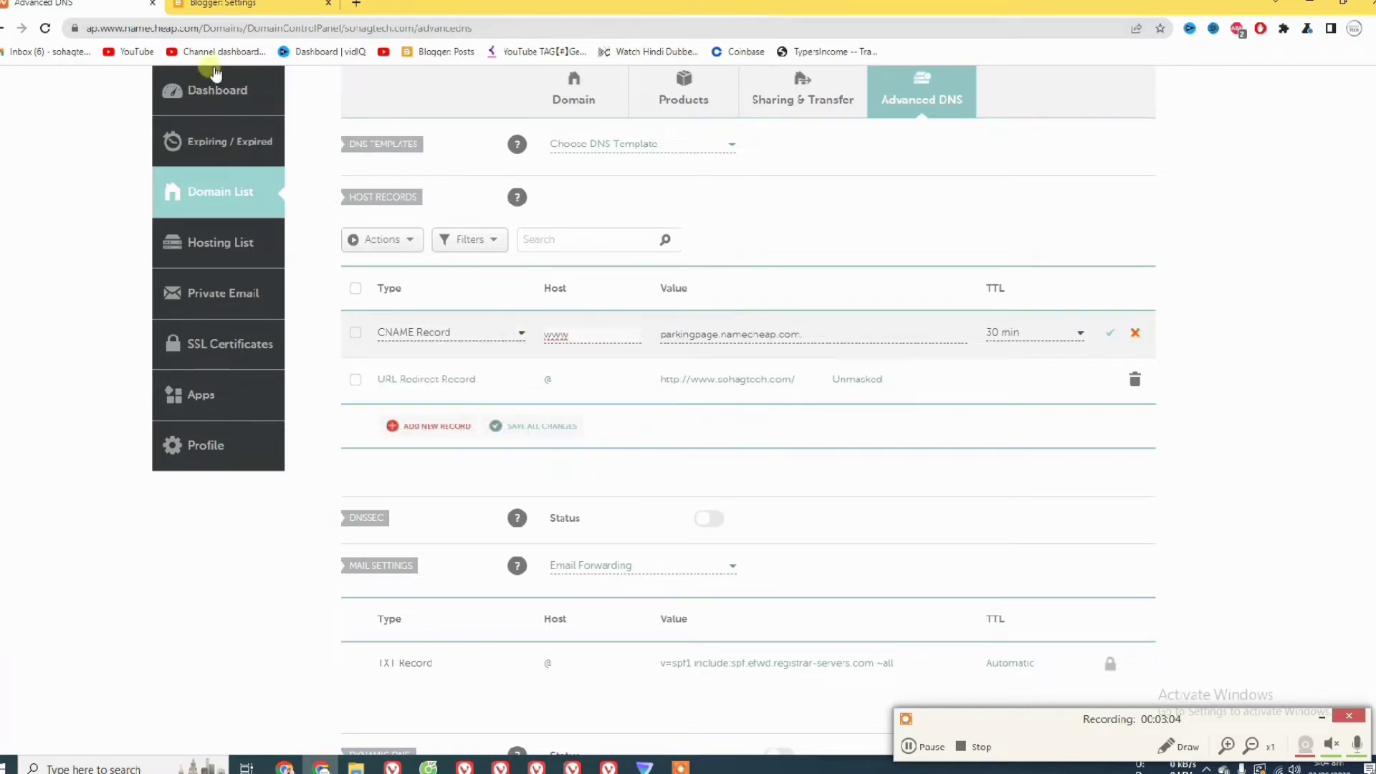
click(223, 4)
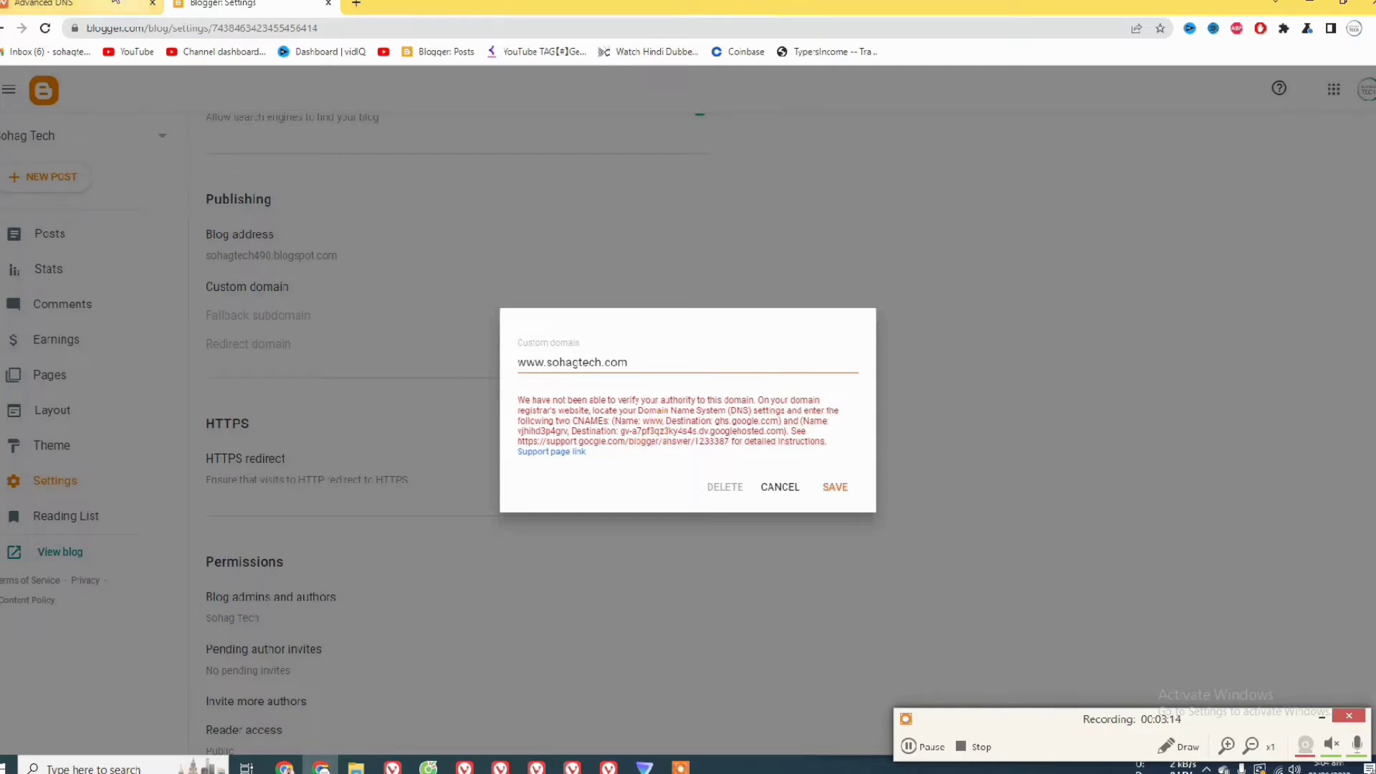
click(43, 3)
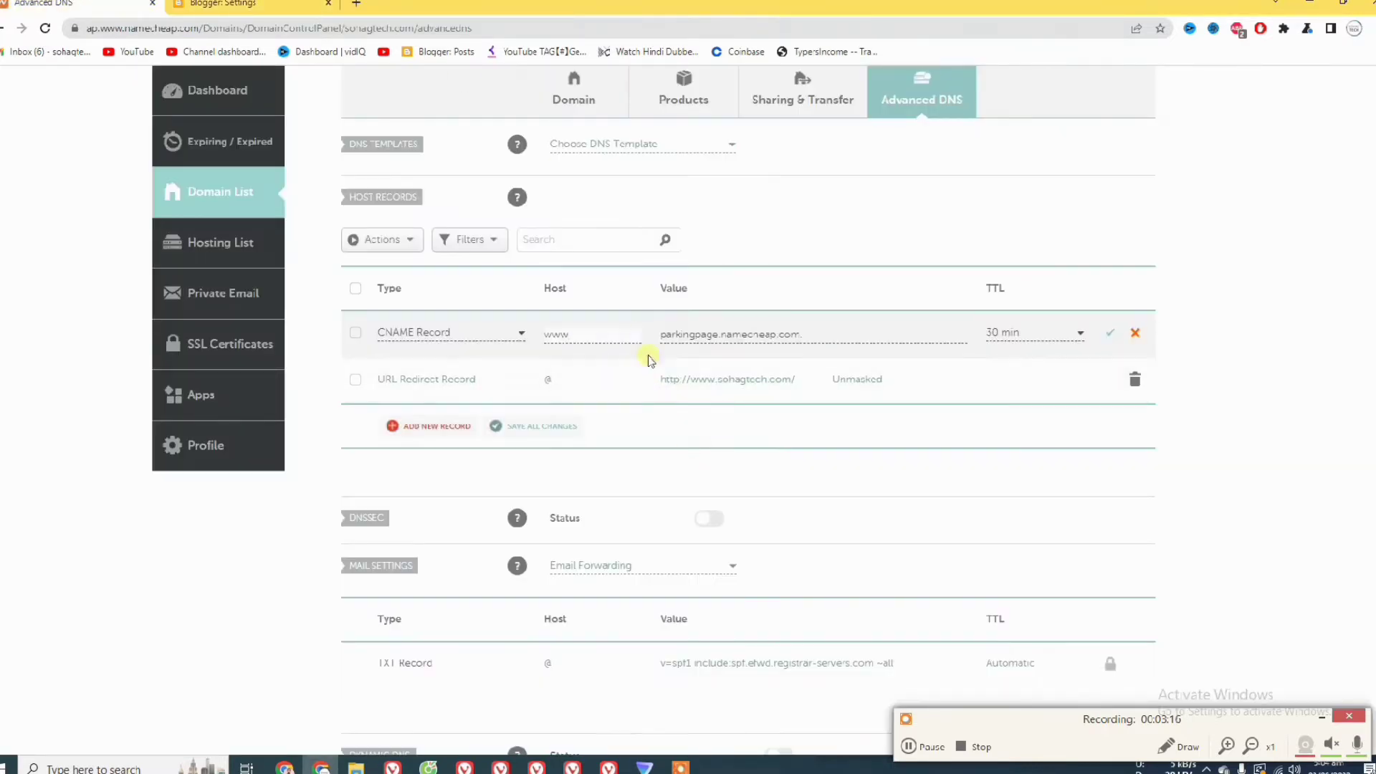
Clear the existing target value of the www CNAME record.
click(808, 333)
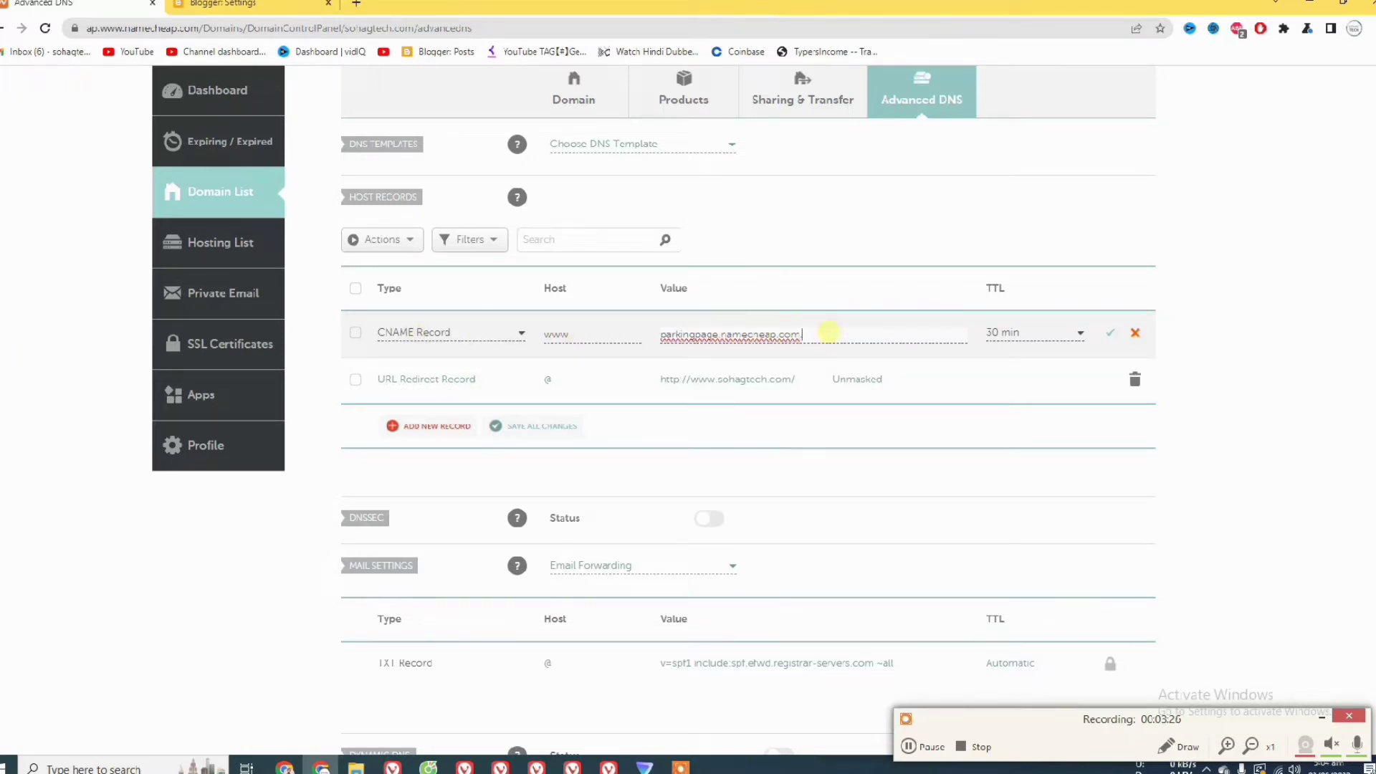
key(BackSpace)
key(BackSpace)
key(BackSpace)
key(BackSpace)
key(BackSpace)
key(BackSpace)
key(BackSpace)
key(BackSpace)
key(BackSpace)
key(BackSpace)
key(BackSpace)
key(BackSpace)
key(BackSpace)
key(BackSpace)
key(BackSpace)
key(BackSpace)
key(BackSpace)
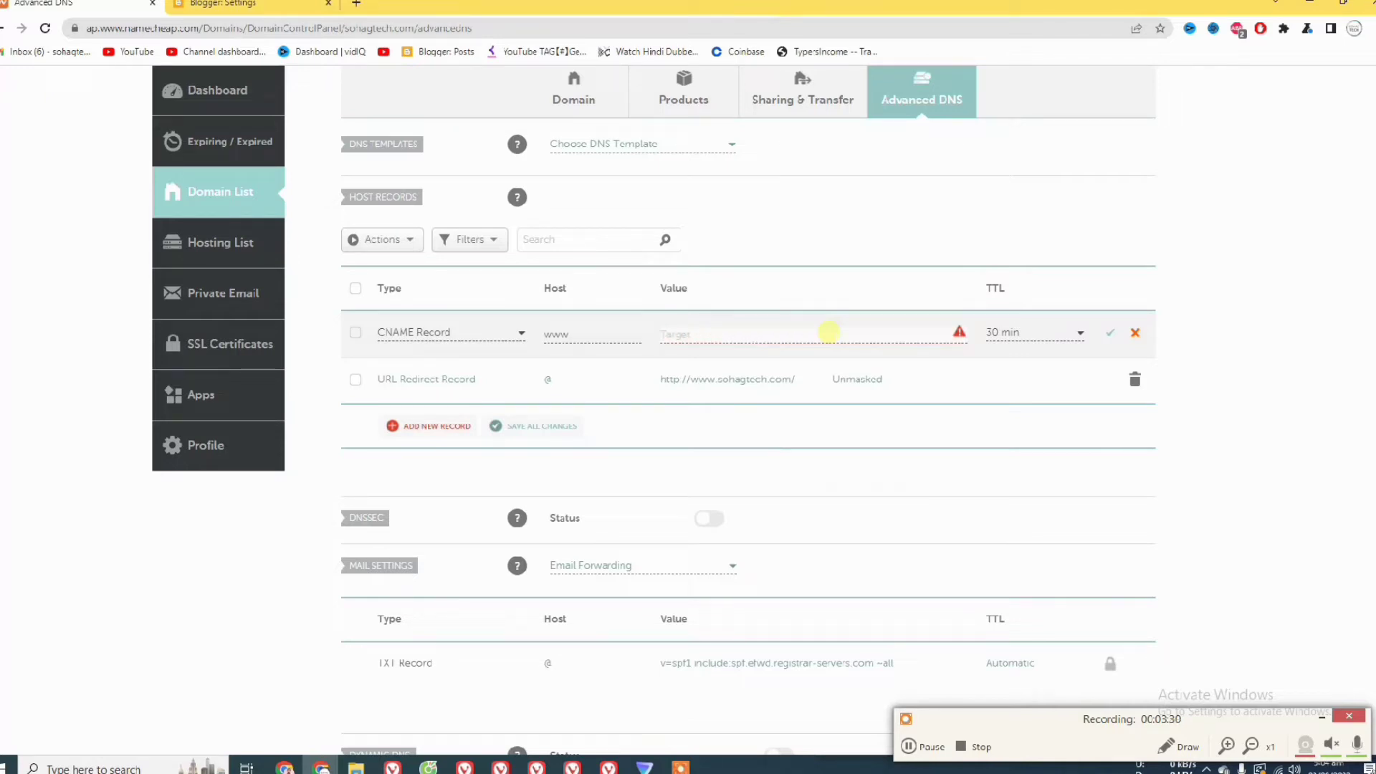
Copy the destination ghs.google.com from the Blogger custom domain message and paste it as the www CNAME record's value in Namecheap.
click(237, 4)
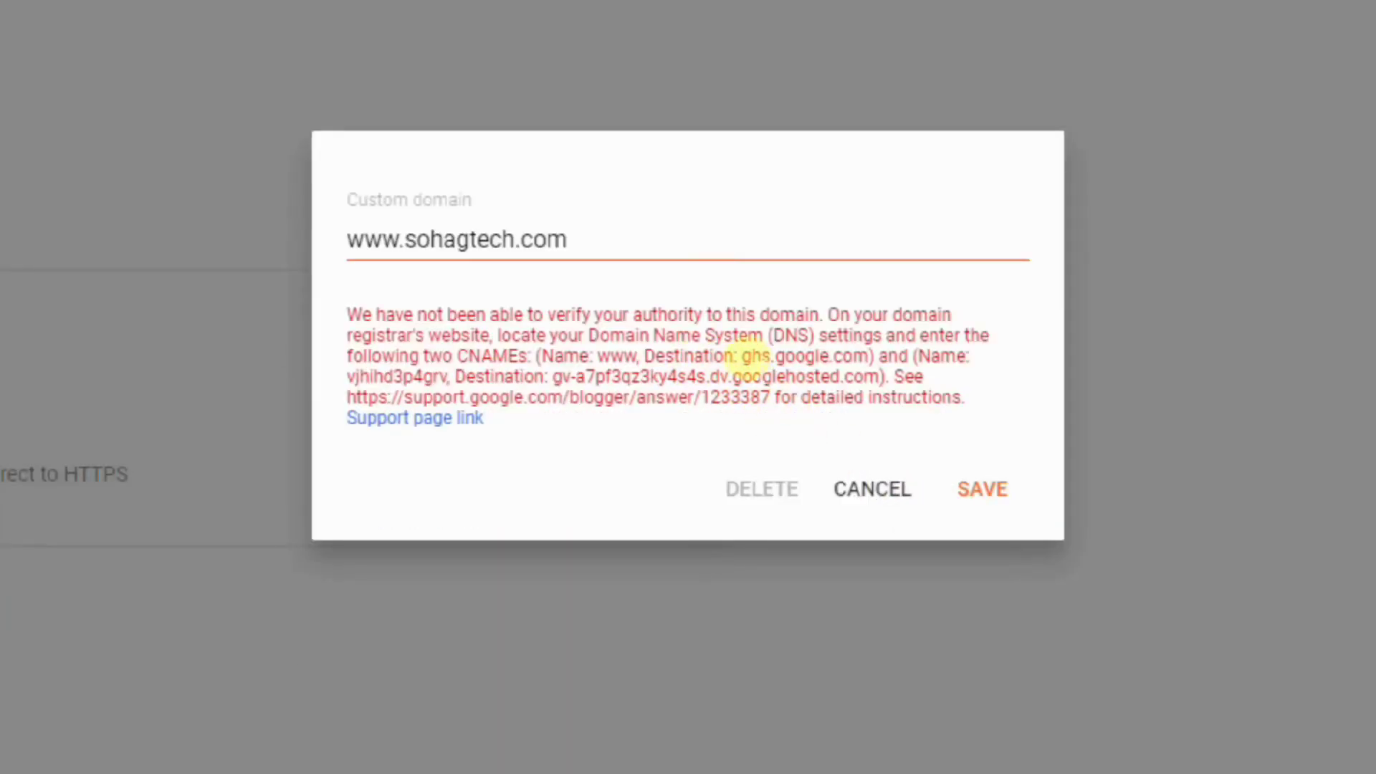
drag(740, 356, 864, 358)
right_click(863, 357)
click(873, 369)
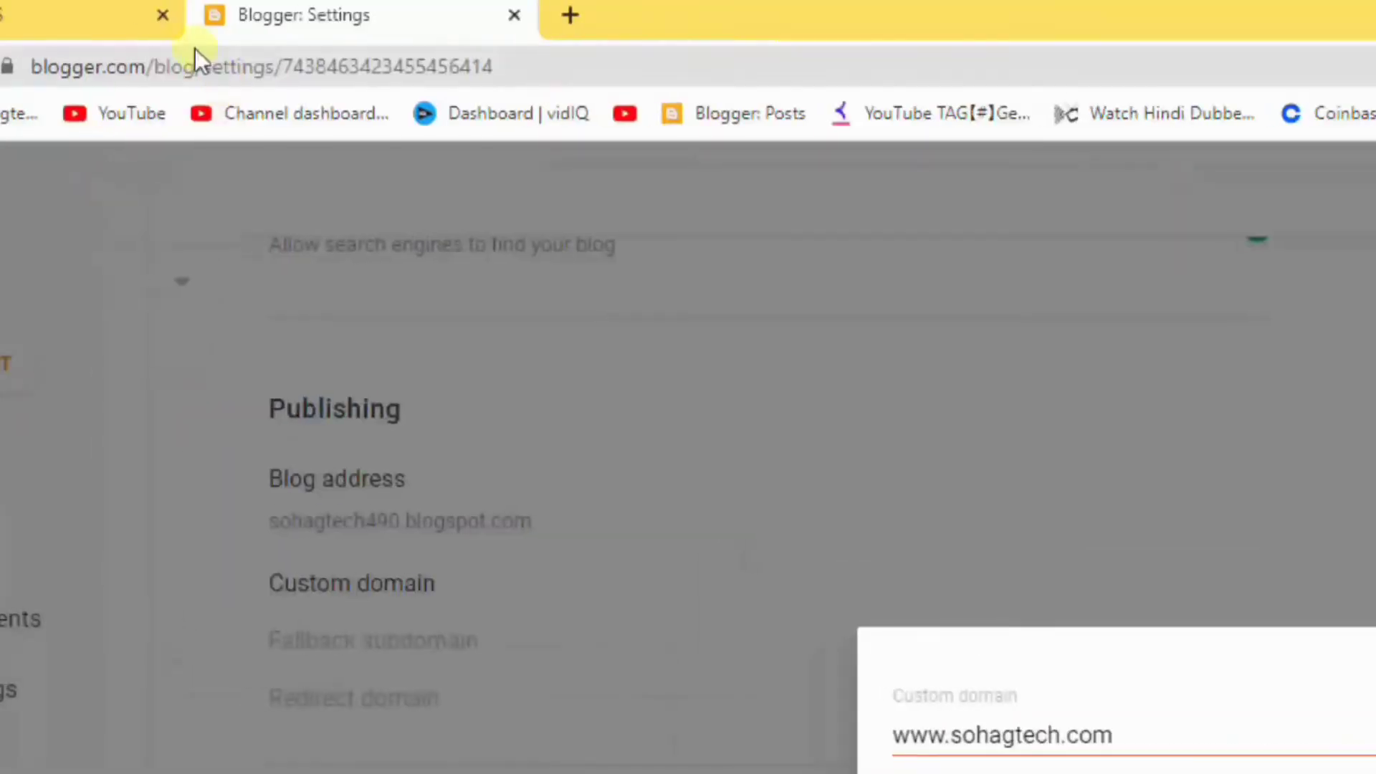
click(185, 12)
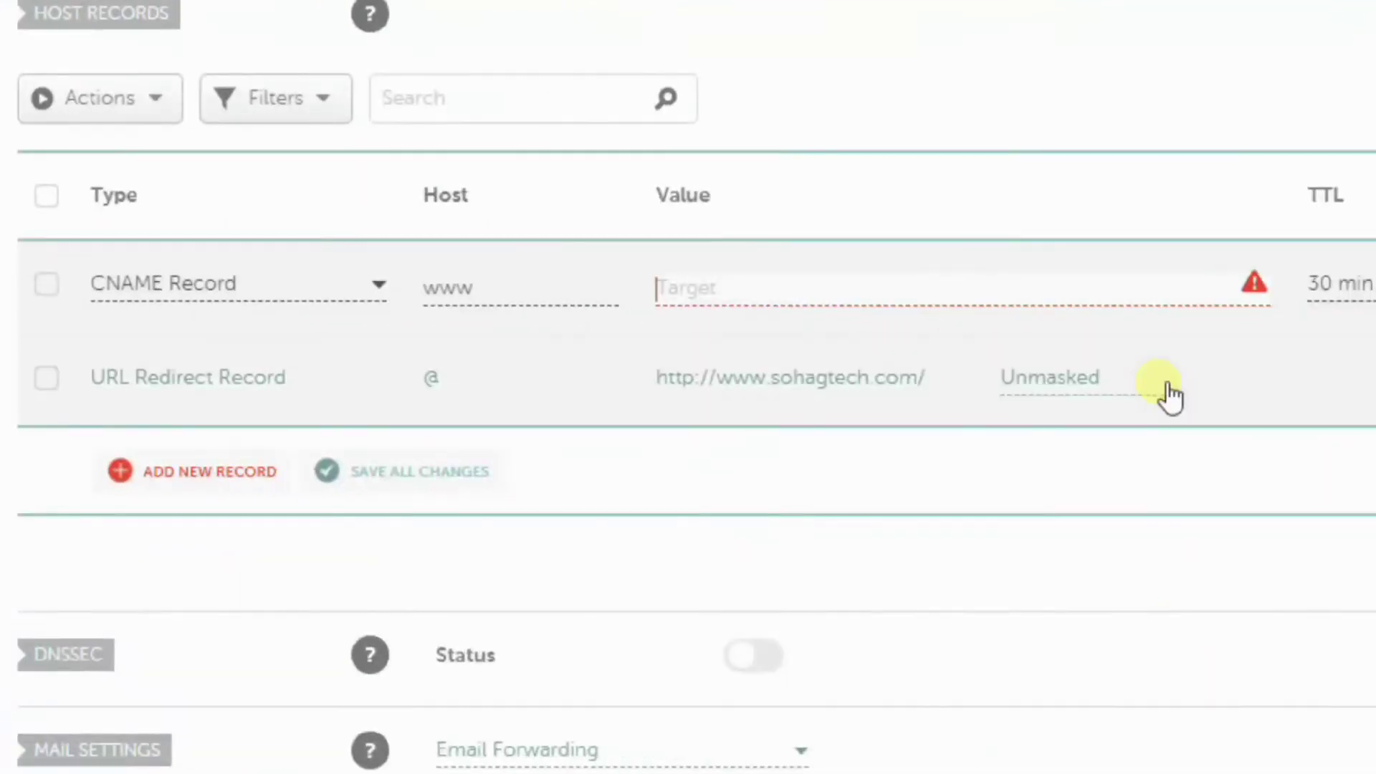
click(1101, 326)
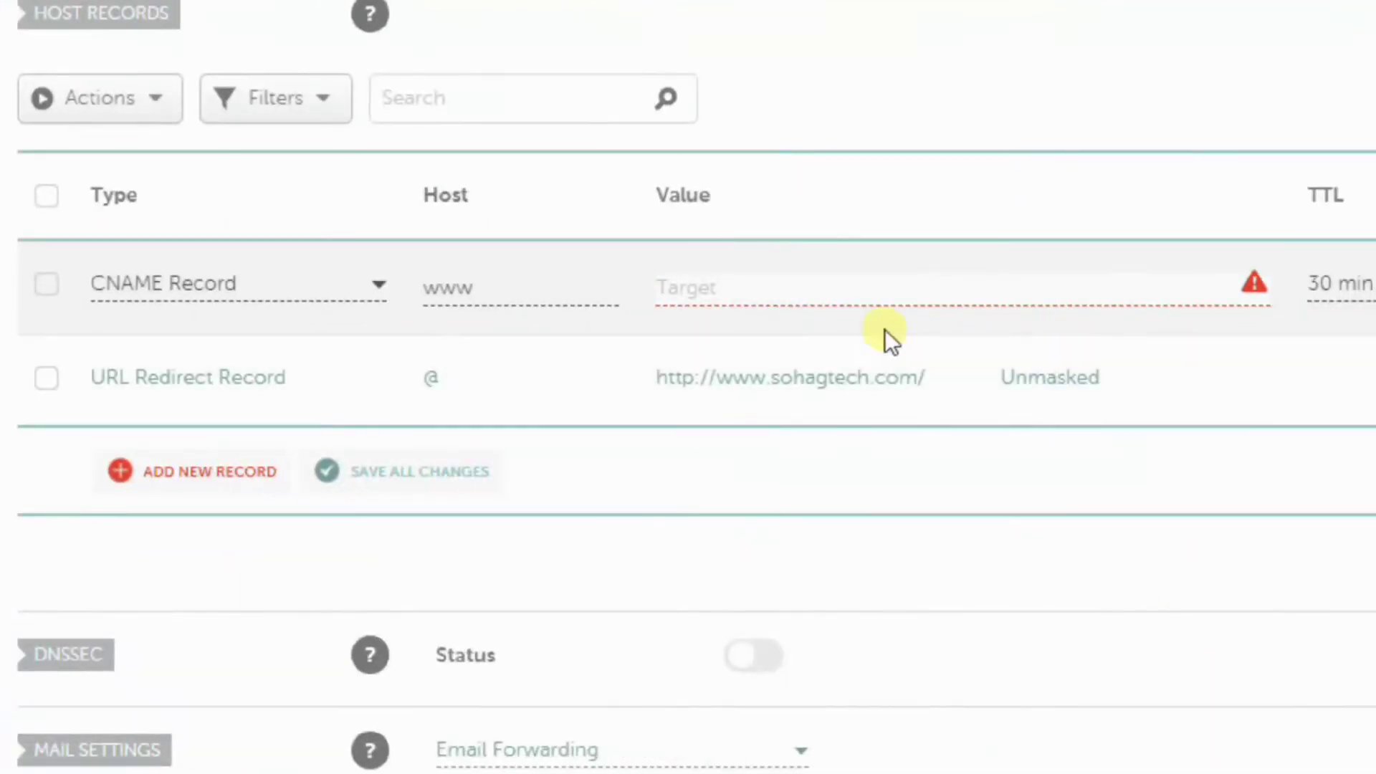
right_click(723, 281)
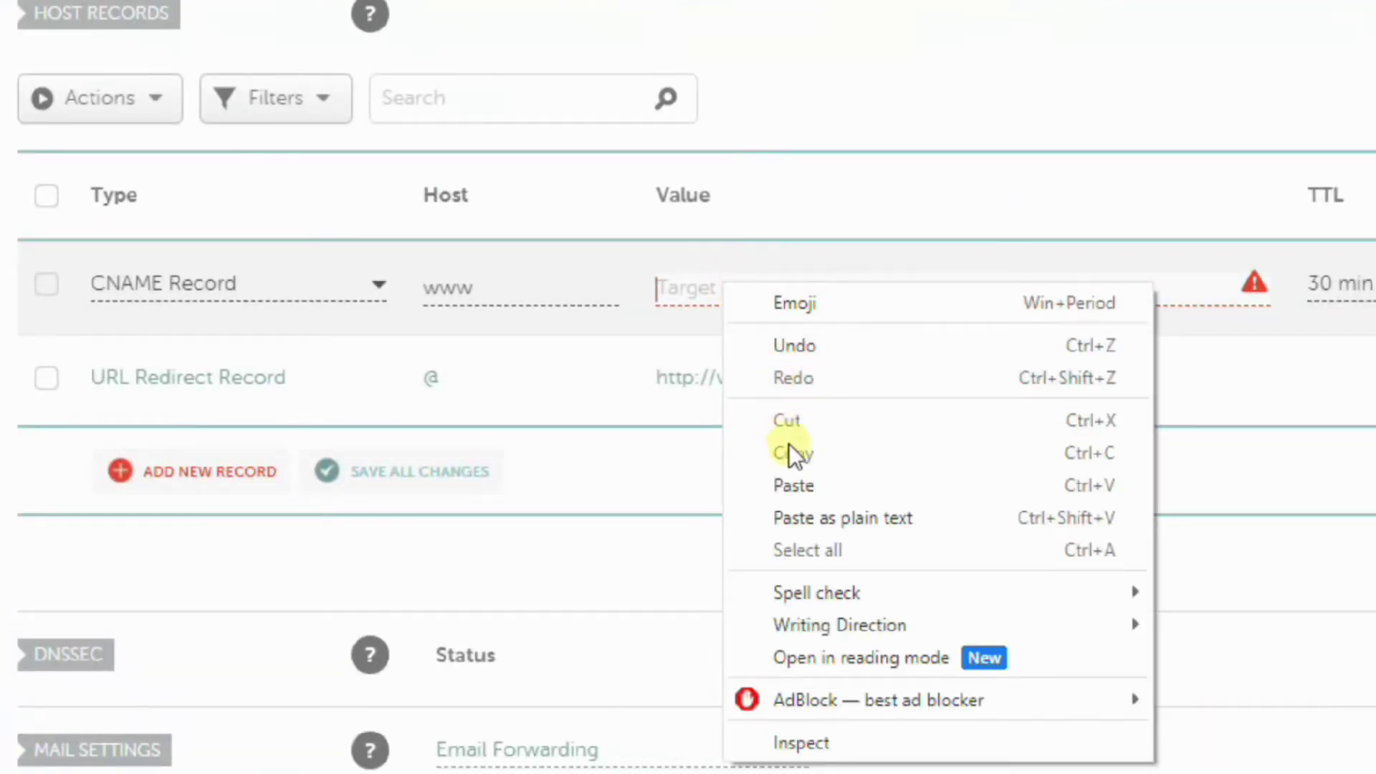
click(799, 479)
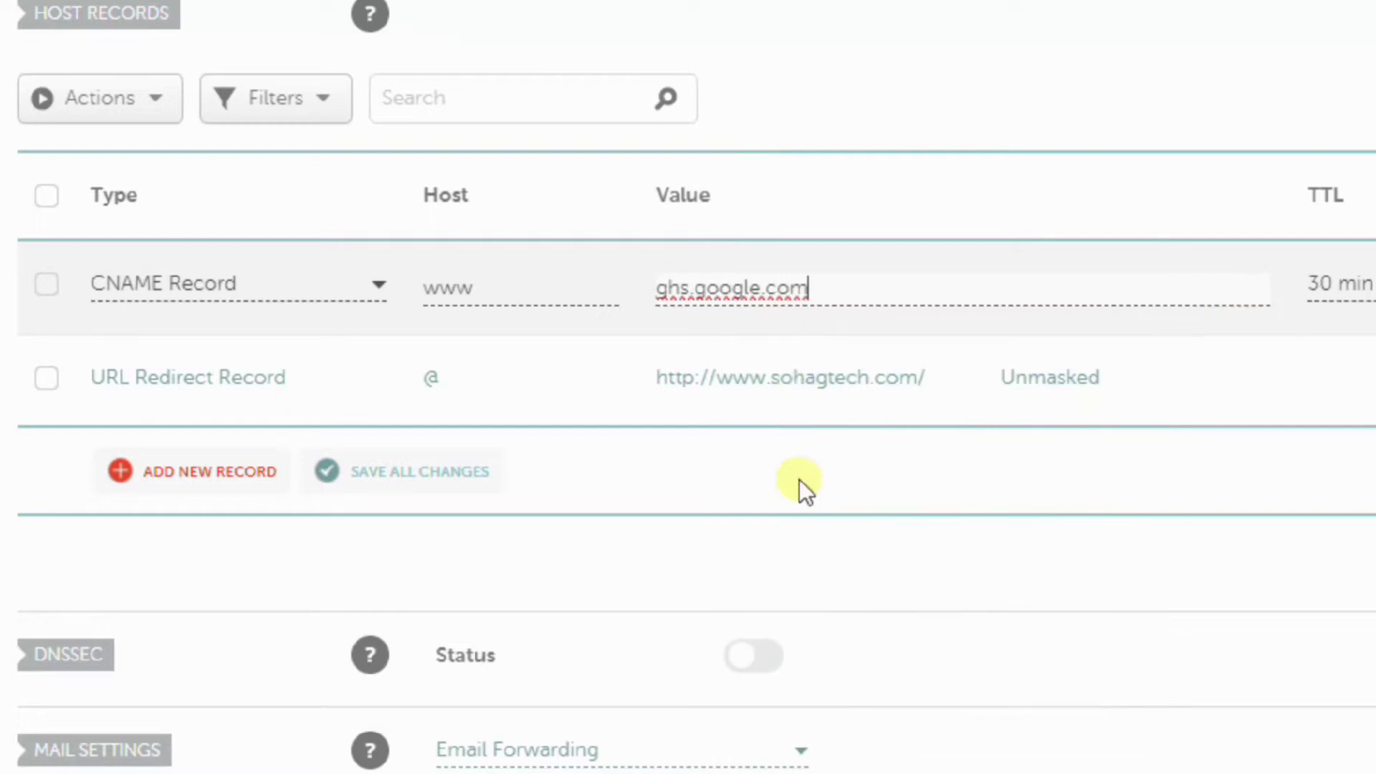
Set the www record's TTL to Automatic and change the URL Redirect Record's type to CNAME Record.
click(1022, 321)
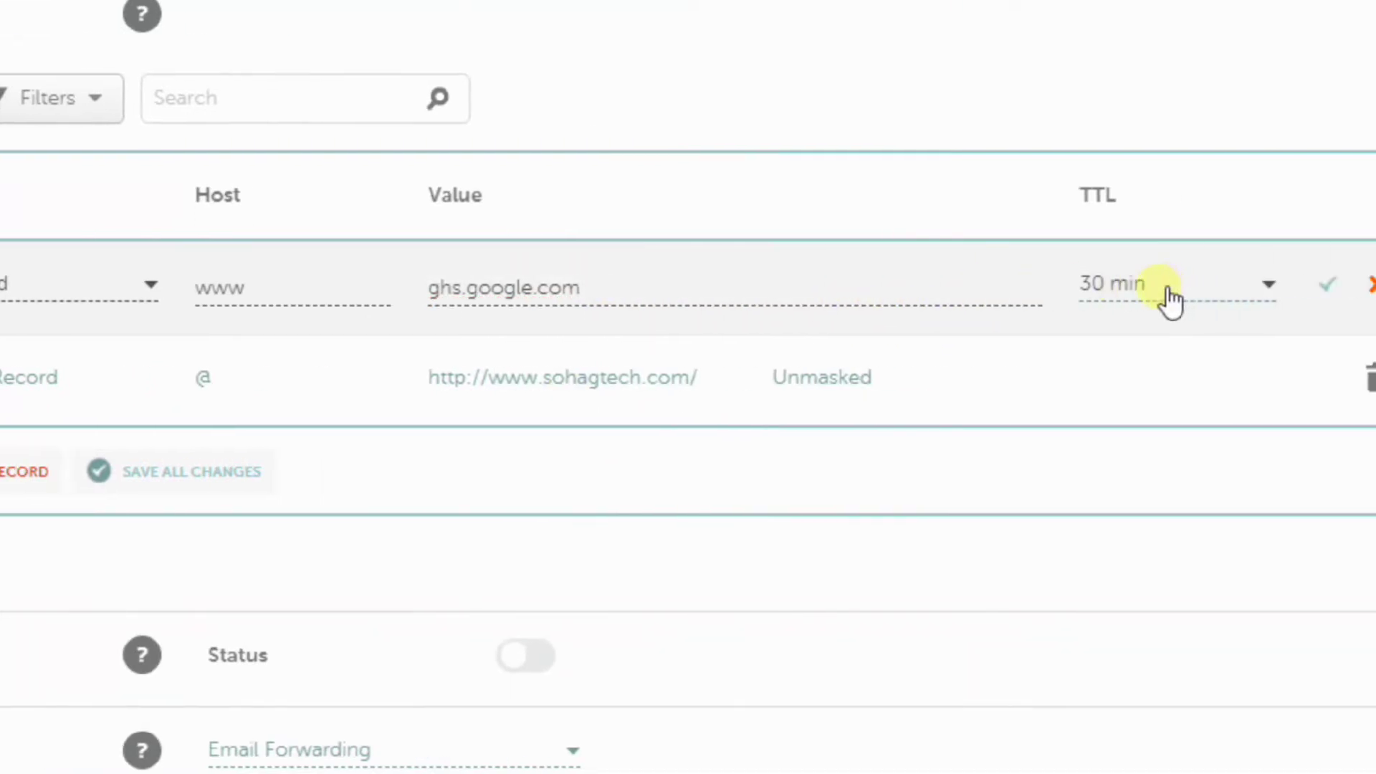
click(1358, 287)
click(1152, 327)
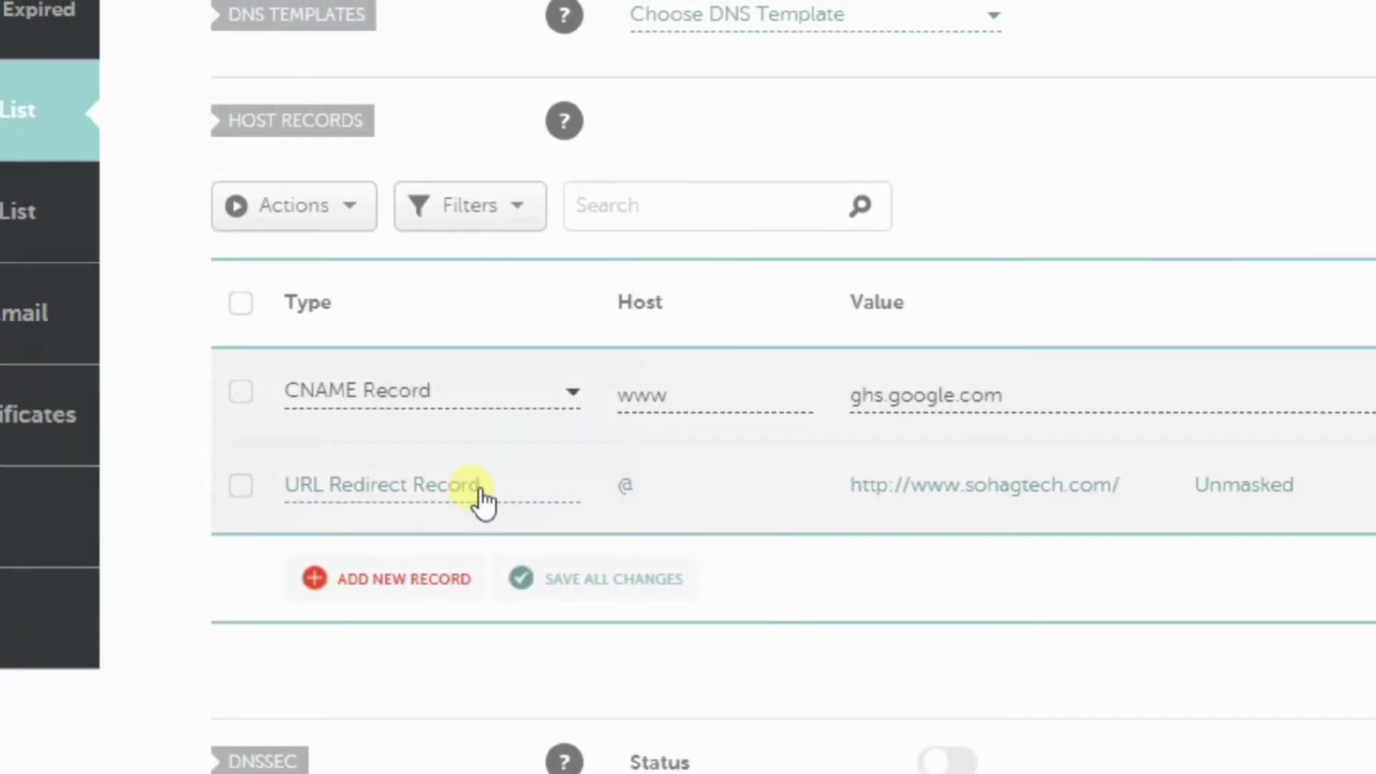
click(474, 493)
click(423, 528)
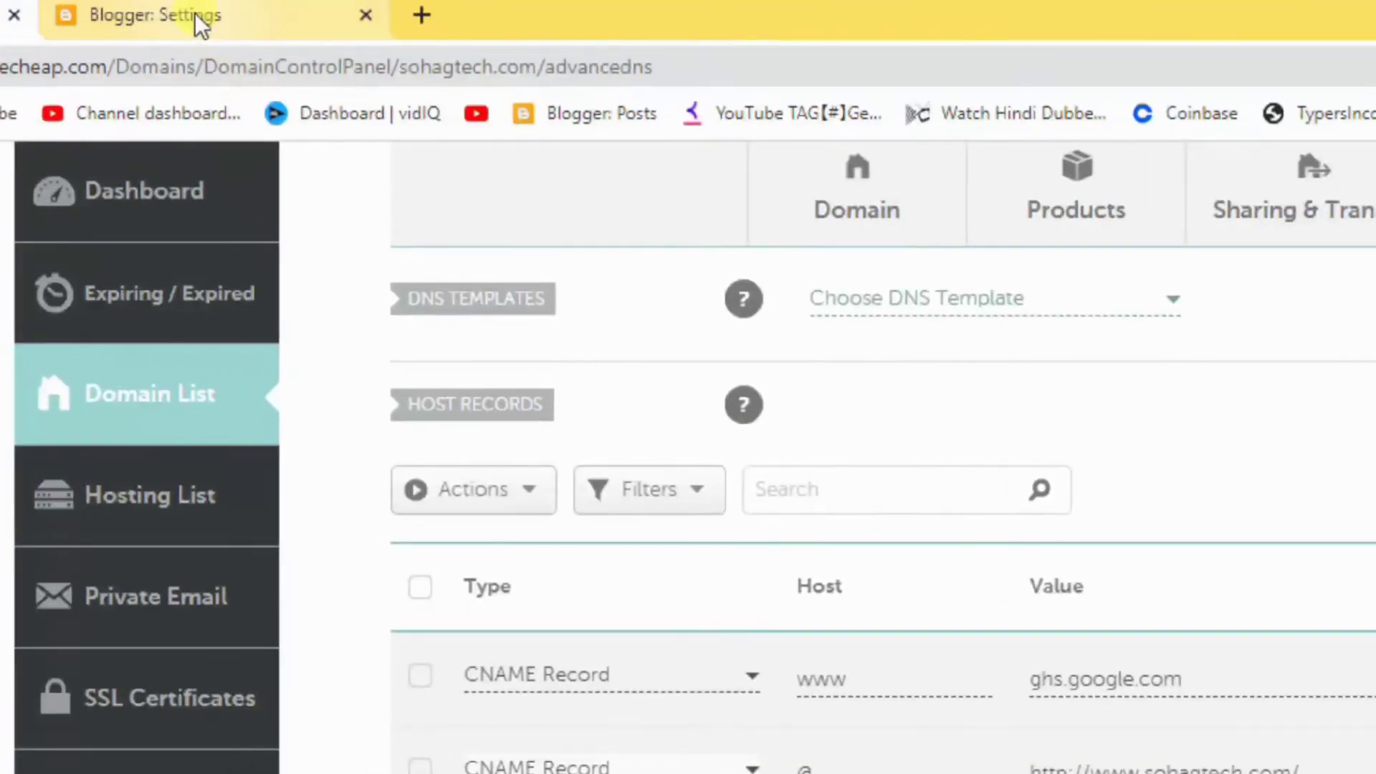
Copy the second CNAME name from the Blogger custom domain message and paste it over the @ host of the second record in Namecheap.
click(215, 16)
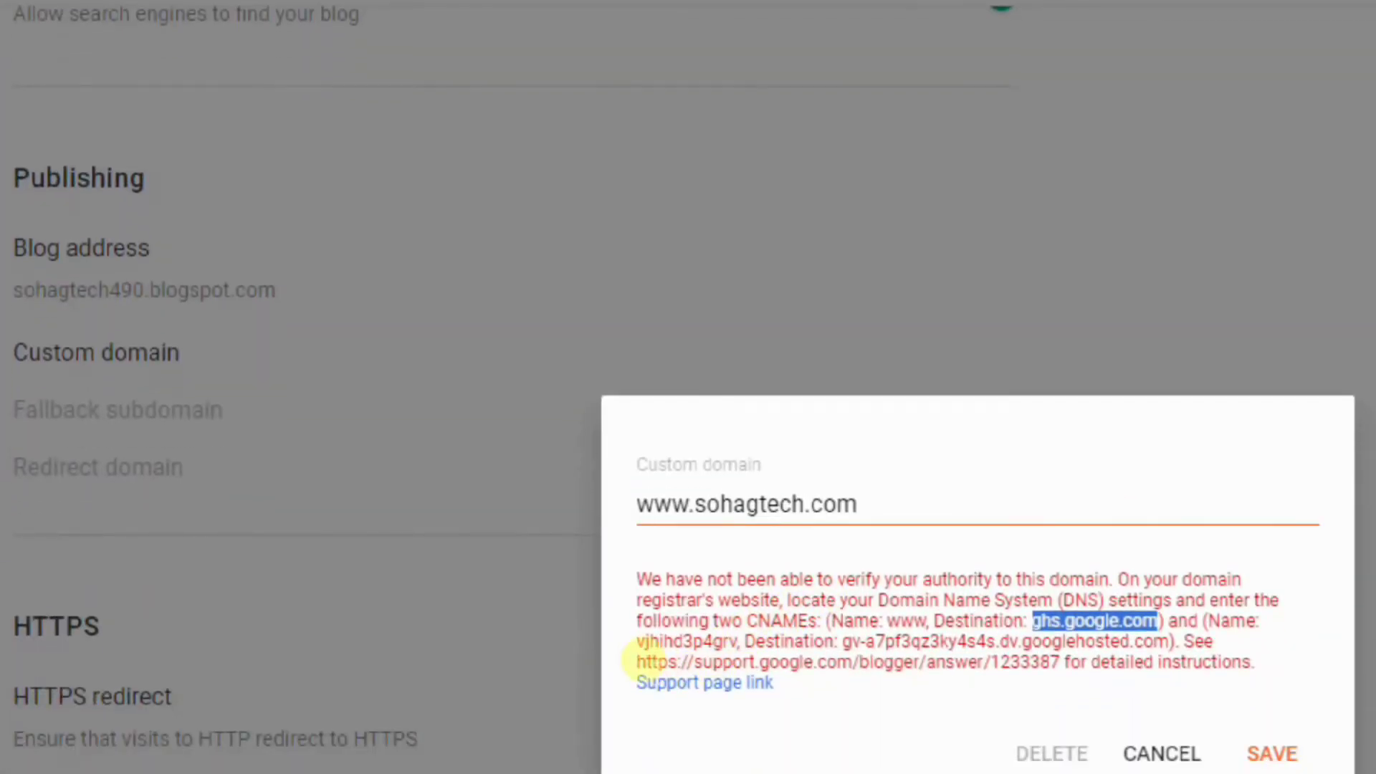
click(636, 643)
drag(635, 643, 731, 643)
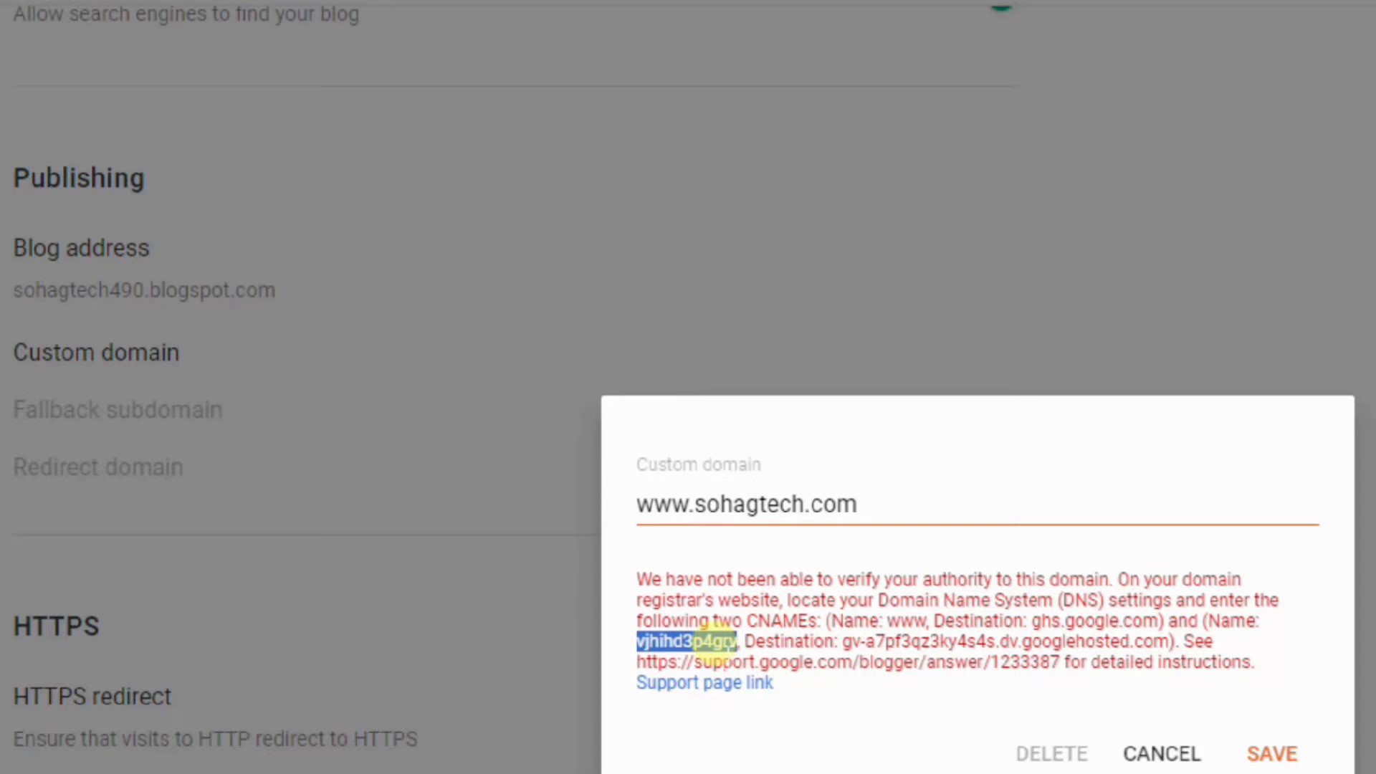
right_click(715, 645)
click(766, 664)
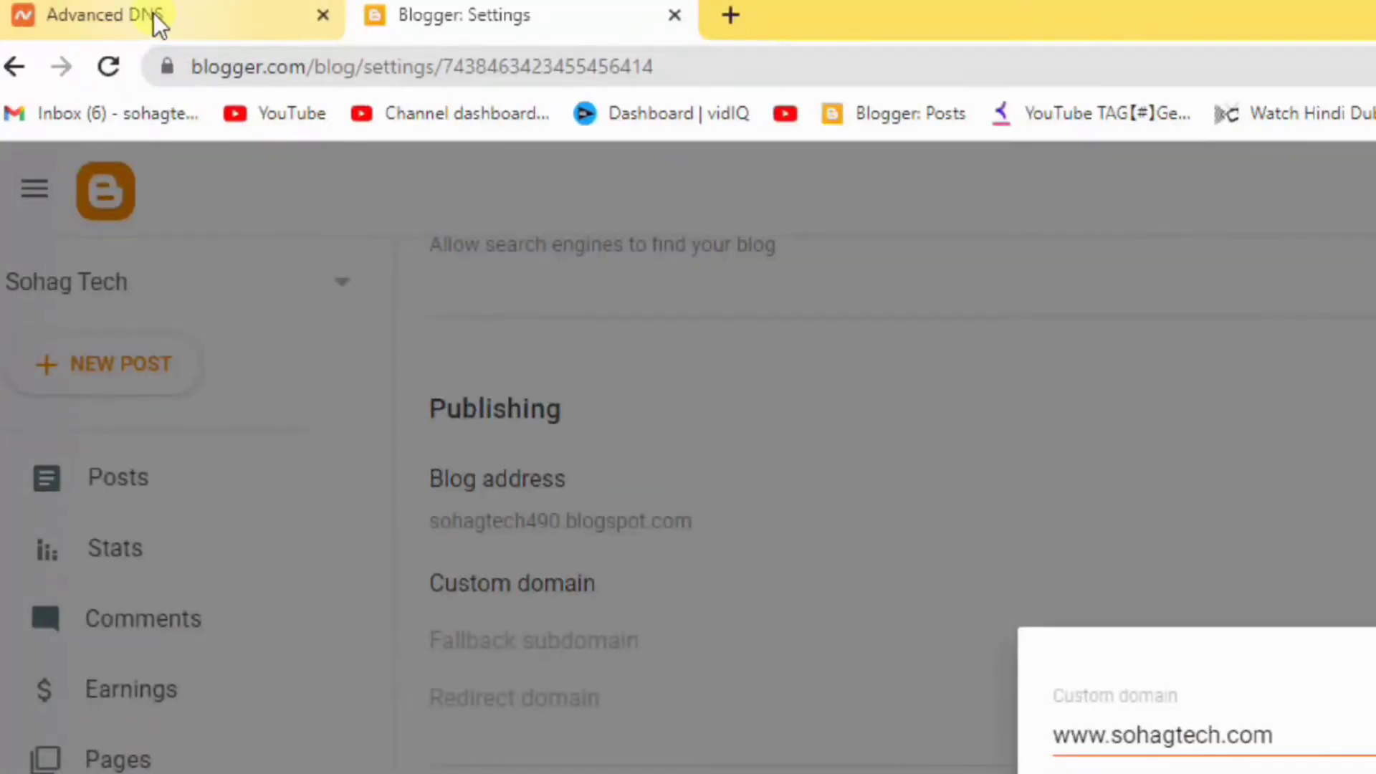
click(154, 16)
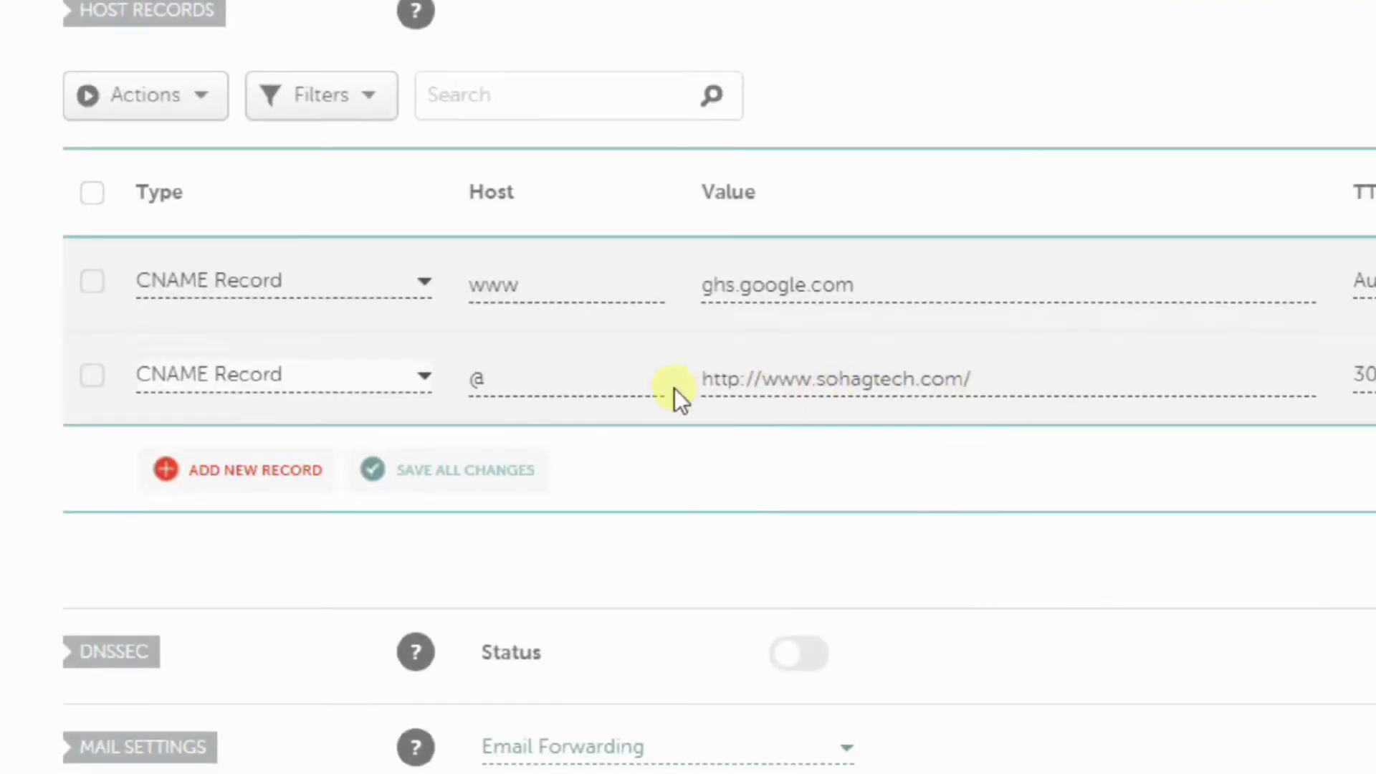
click(594, 375)
drag(551, 371, 476, 376)
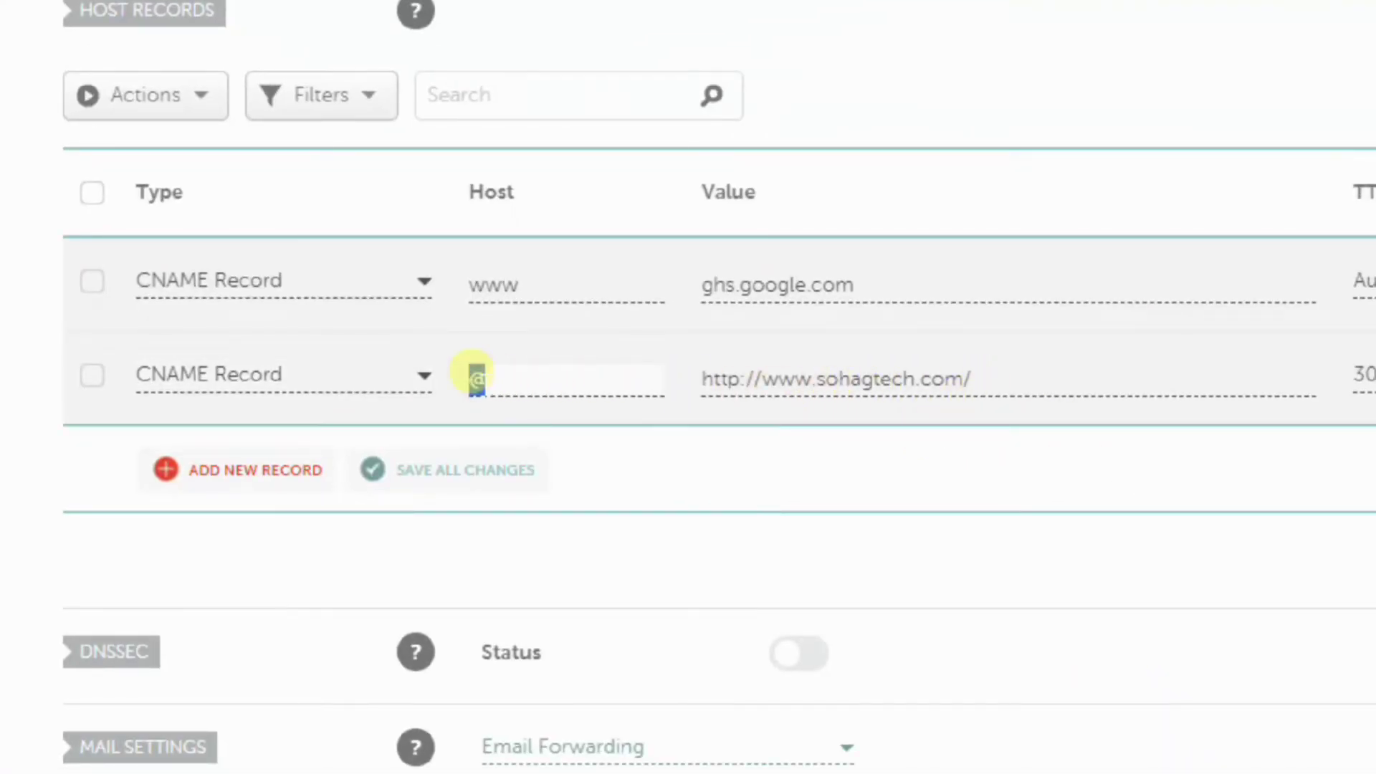
right_click(475, 371)
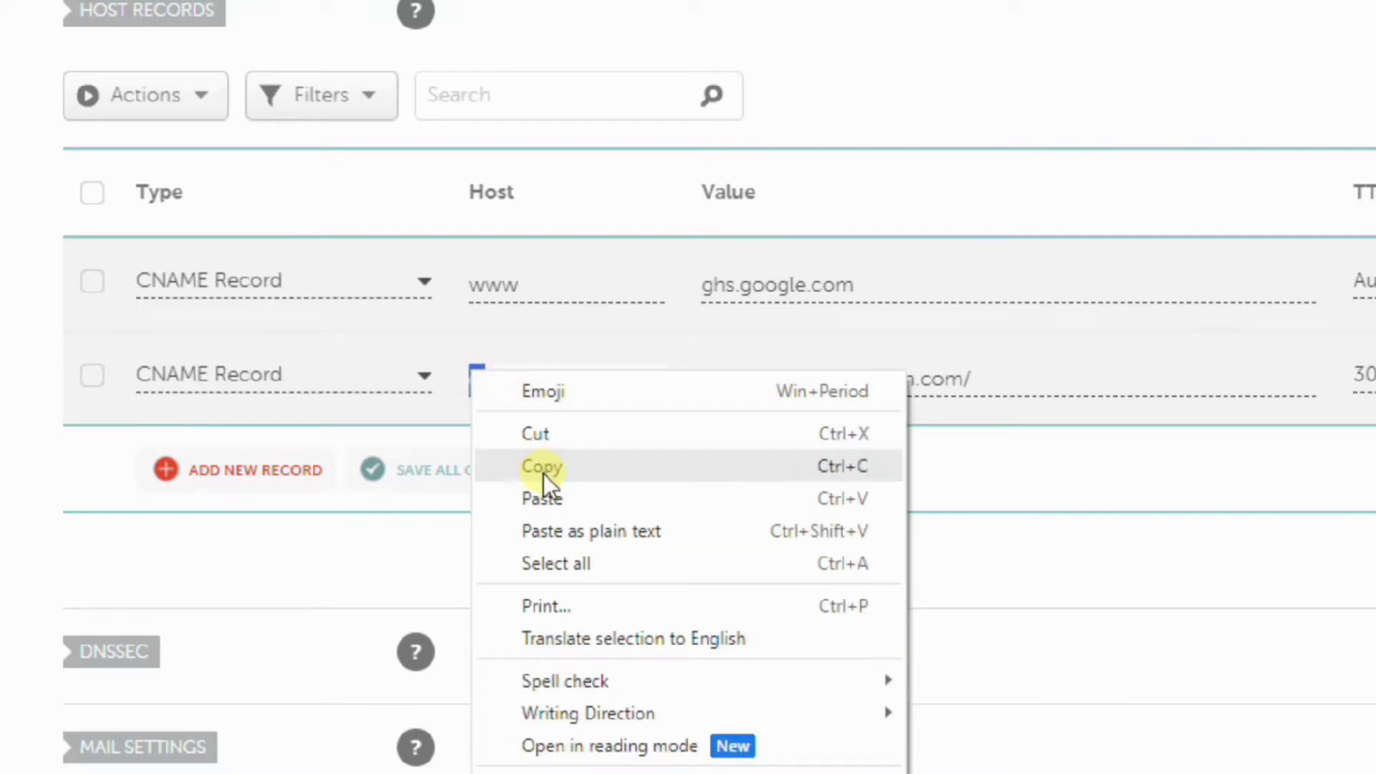
click(553, 498)
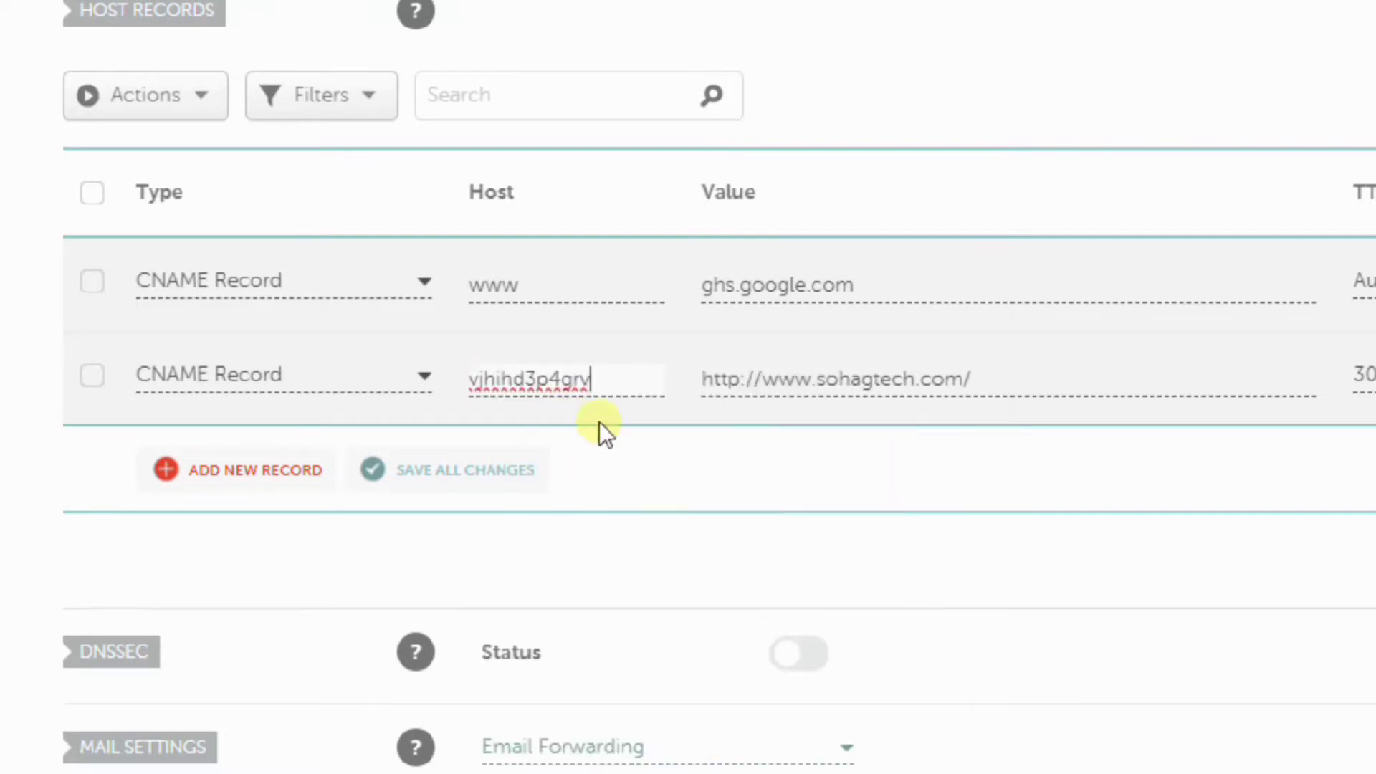
click(608, 356)
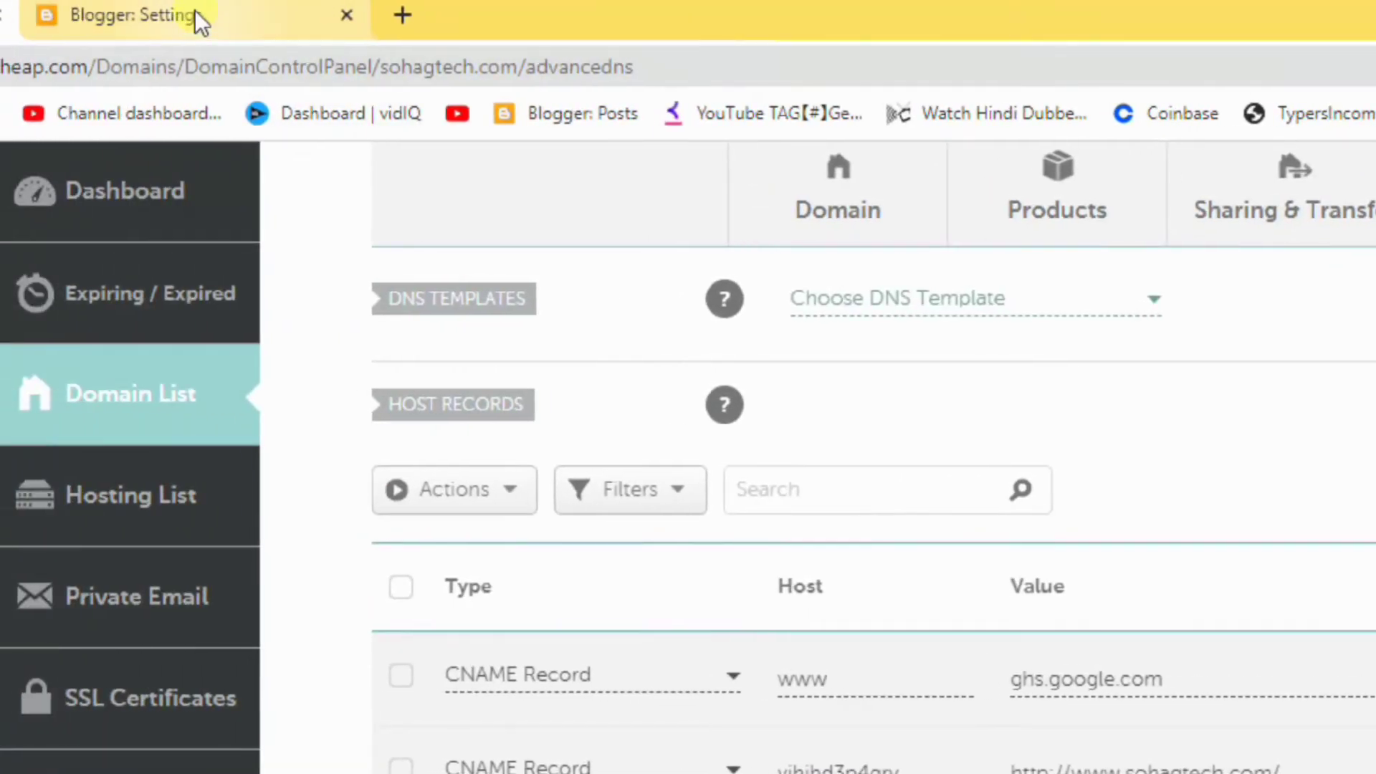
Copy the second CNAME destination from Blogger into the second Namecheap record's value, replacing the redirect URL, and set its TTL to Automatic.
click(195, 13)
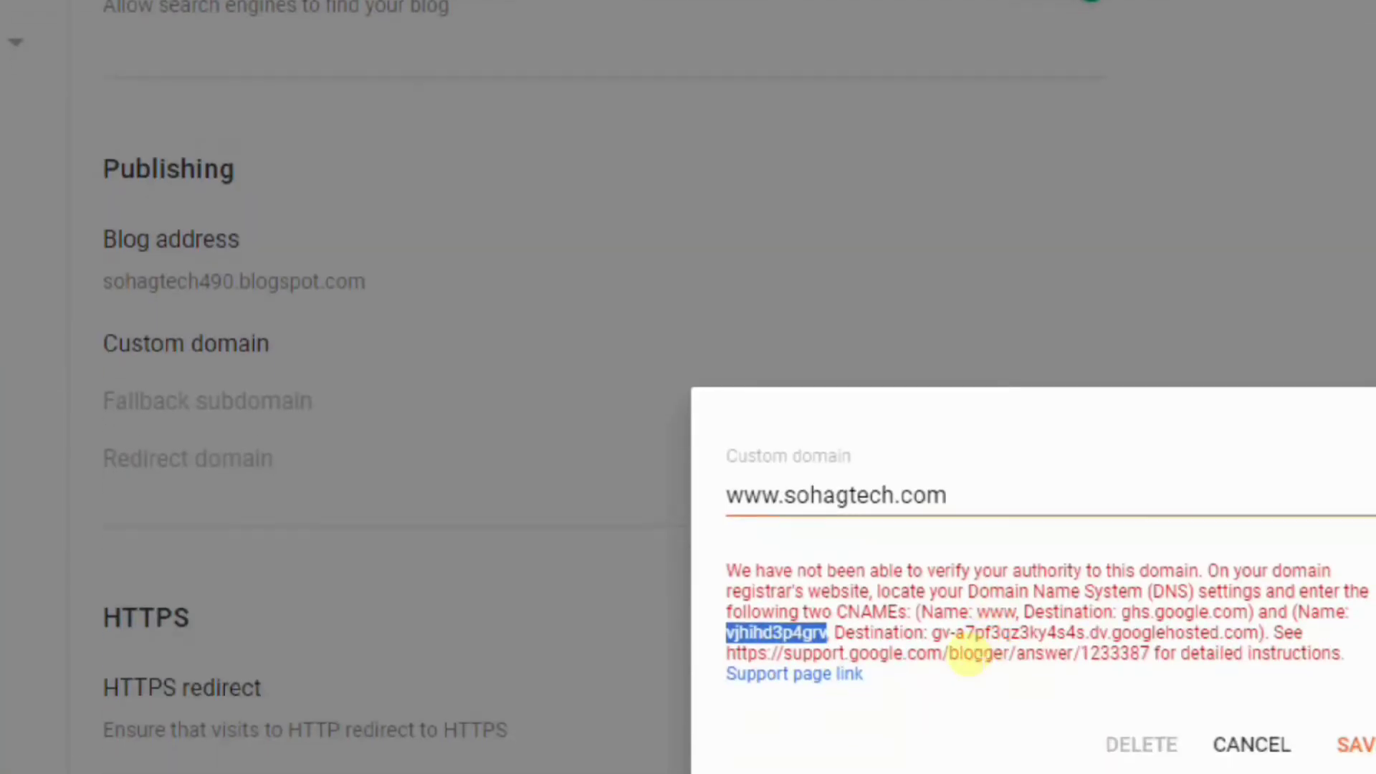
drag(932, 636, 1216, 633)
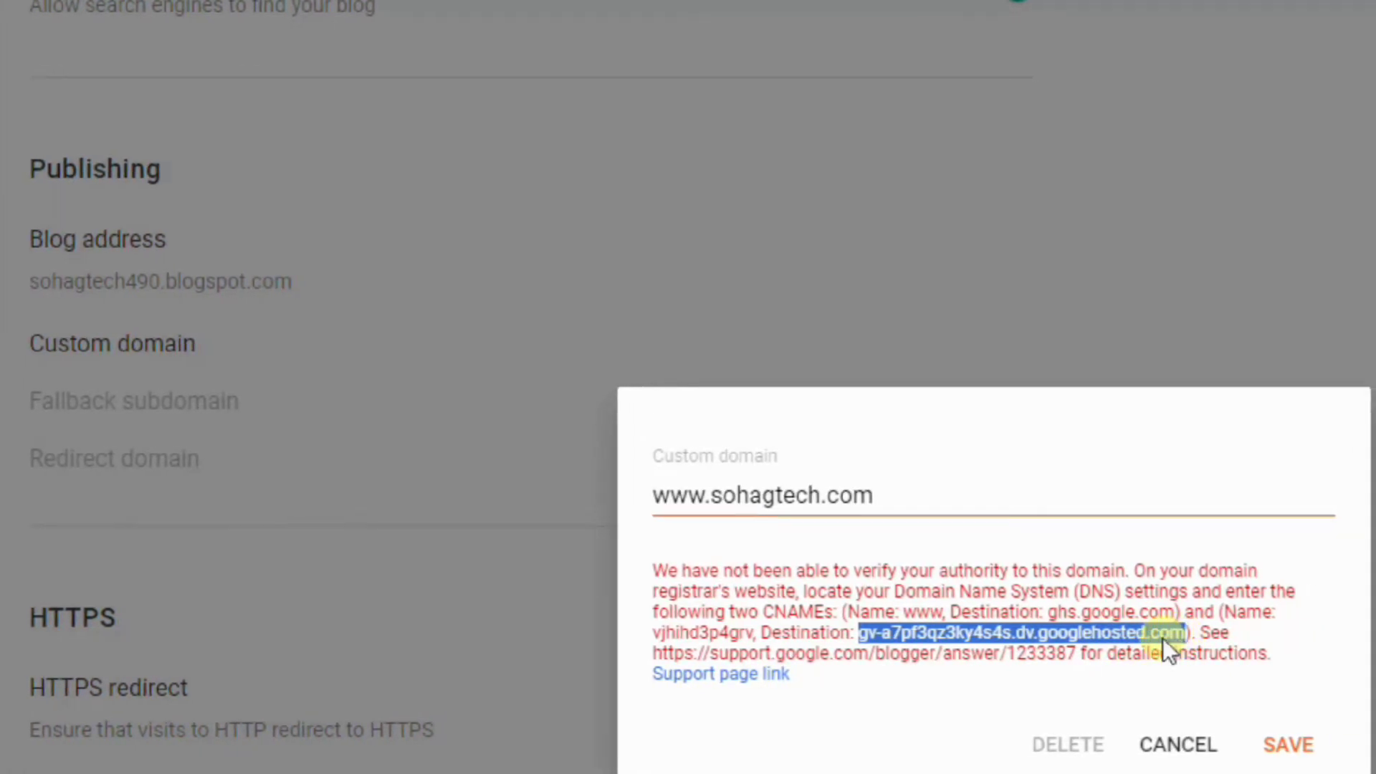
right_click(1164, 637)
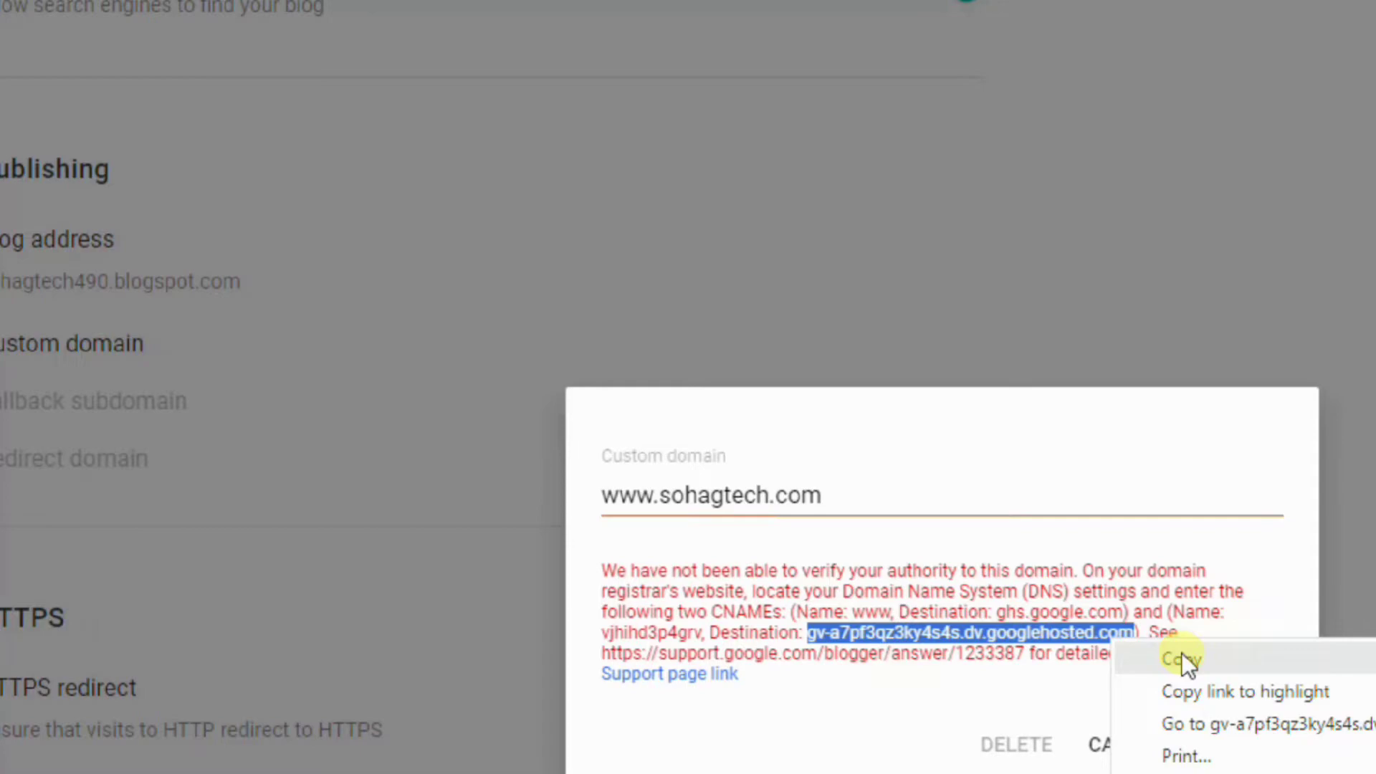
click(1182, 658)
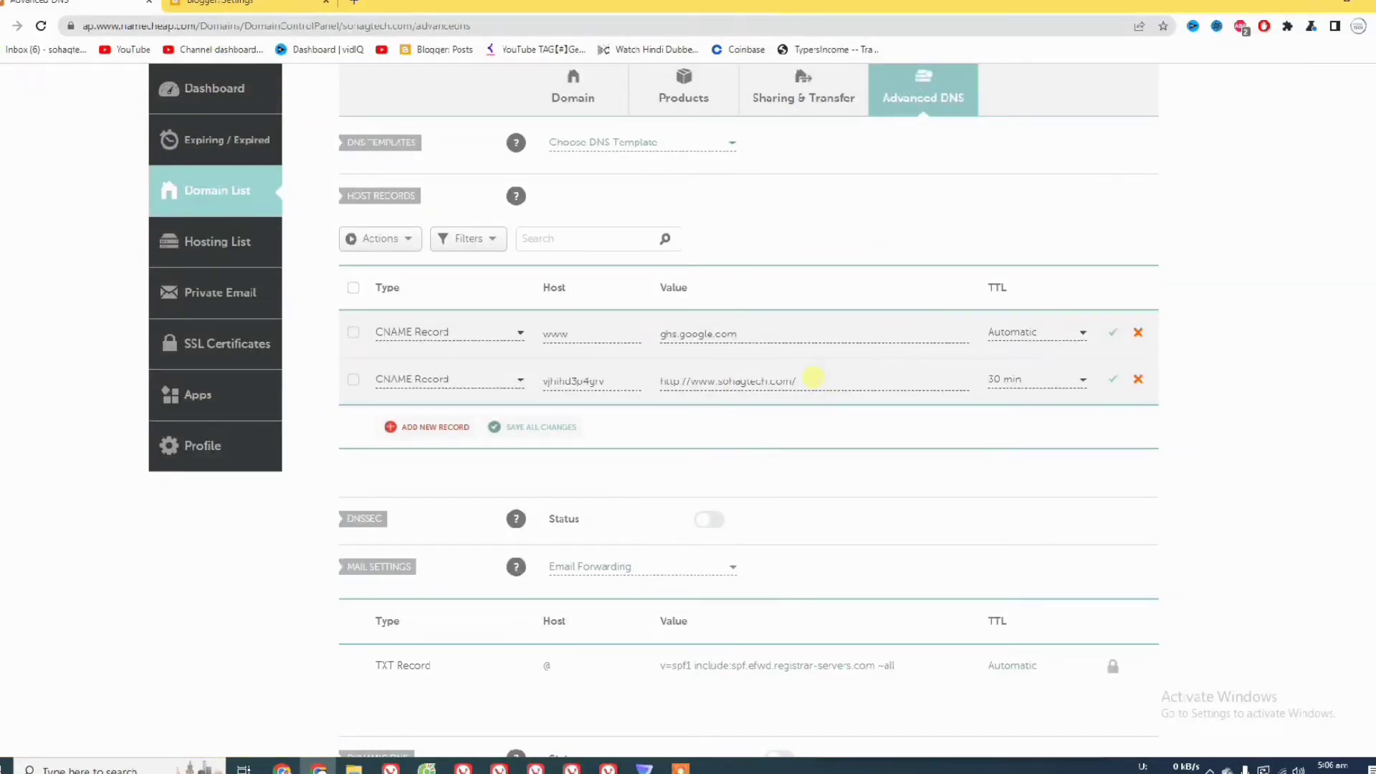
click(814, 376)
drag(822, 380, 658, 382)
right_click(704, 383)
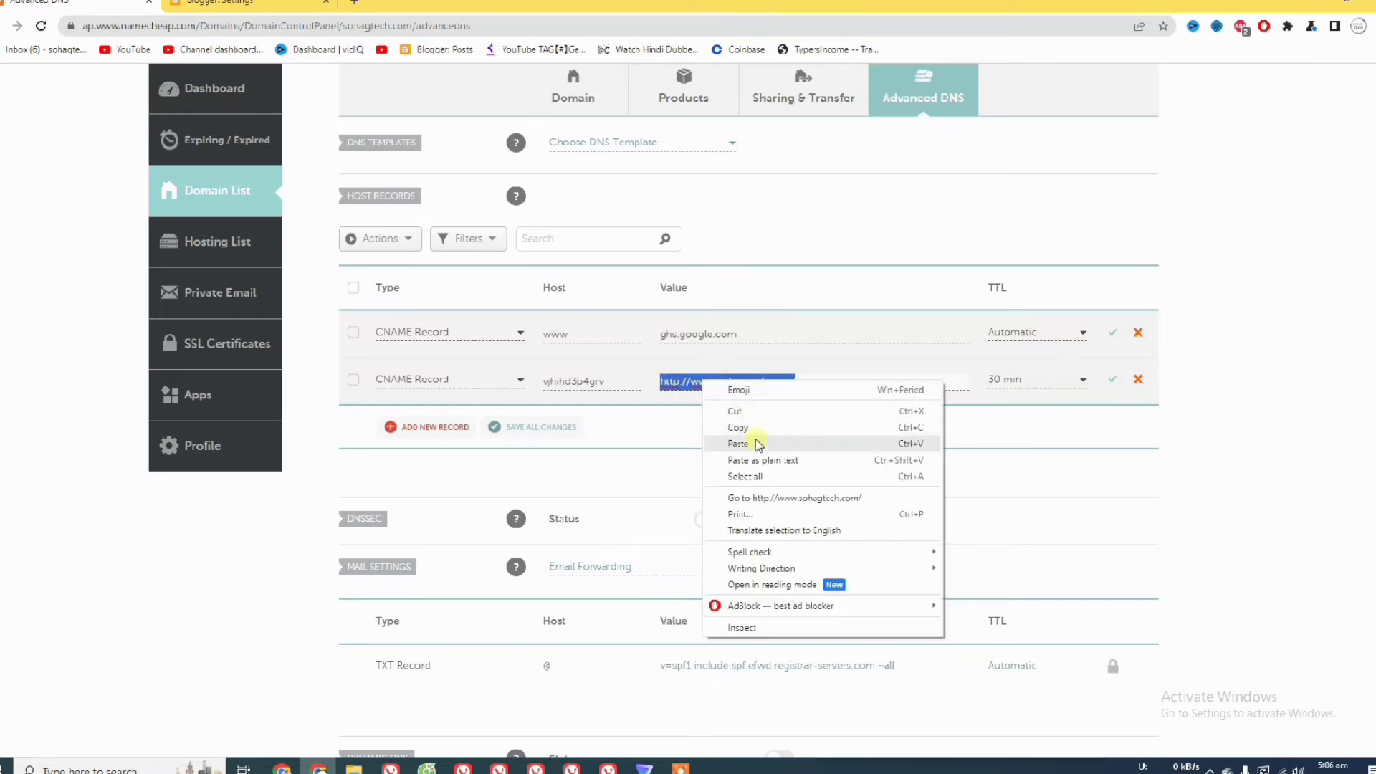
click(758, 442)
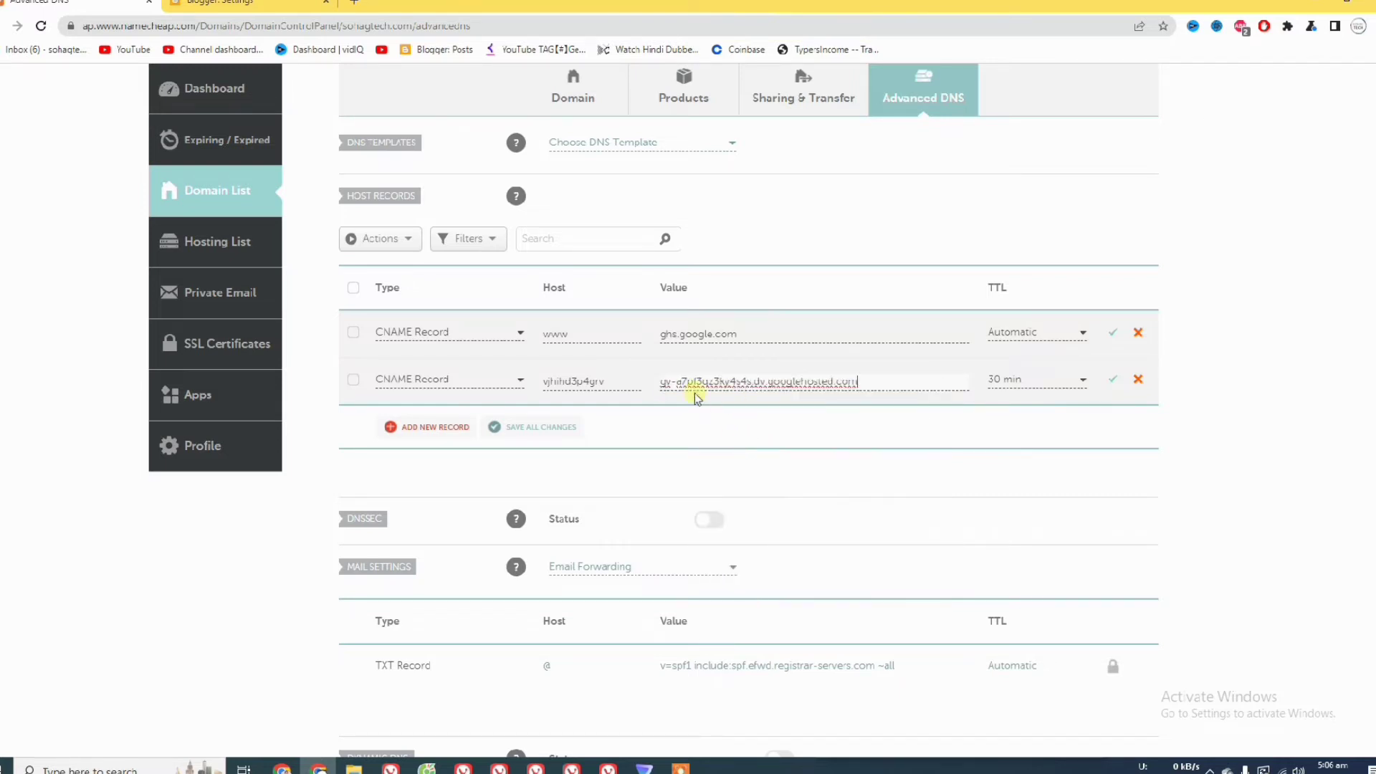
click(1045, 381)
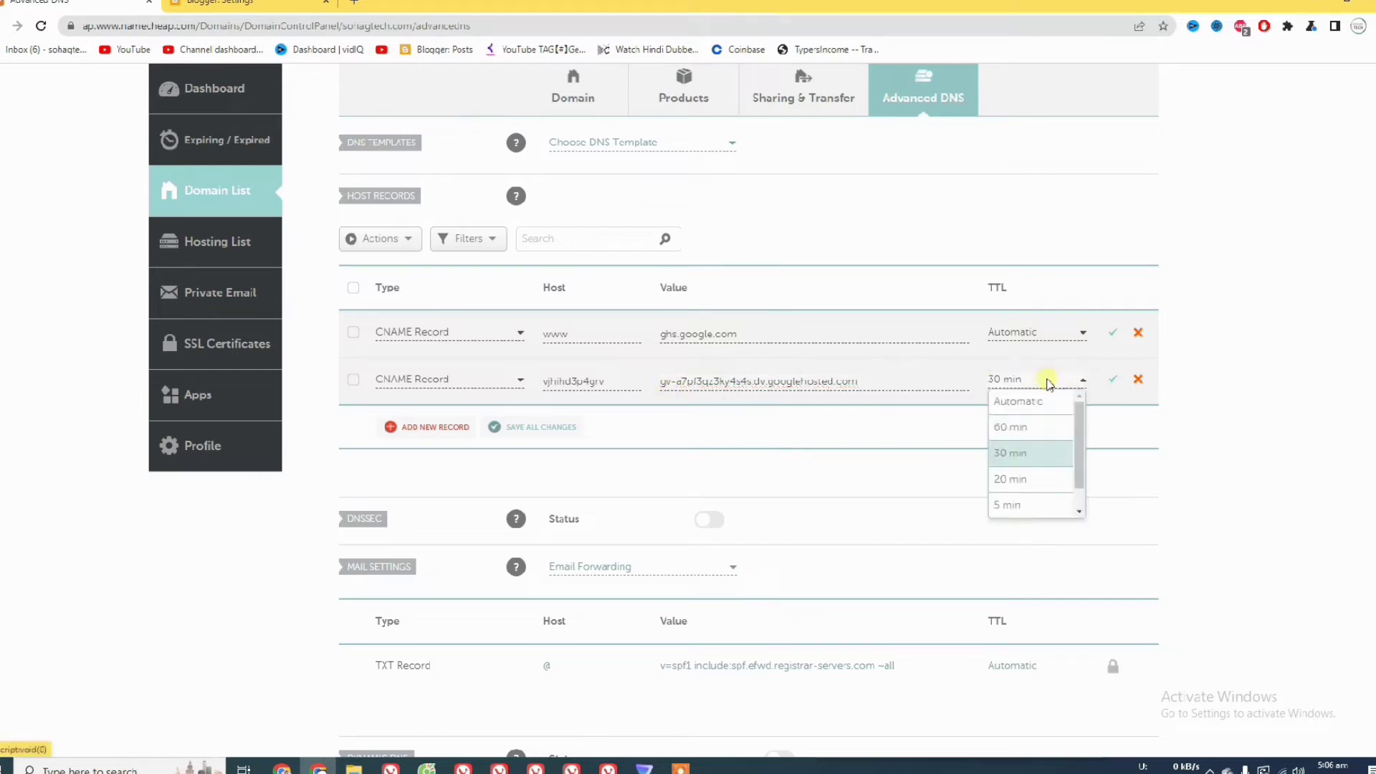
click(1026, 409)
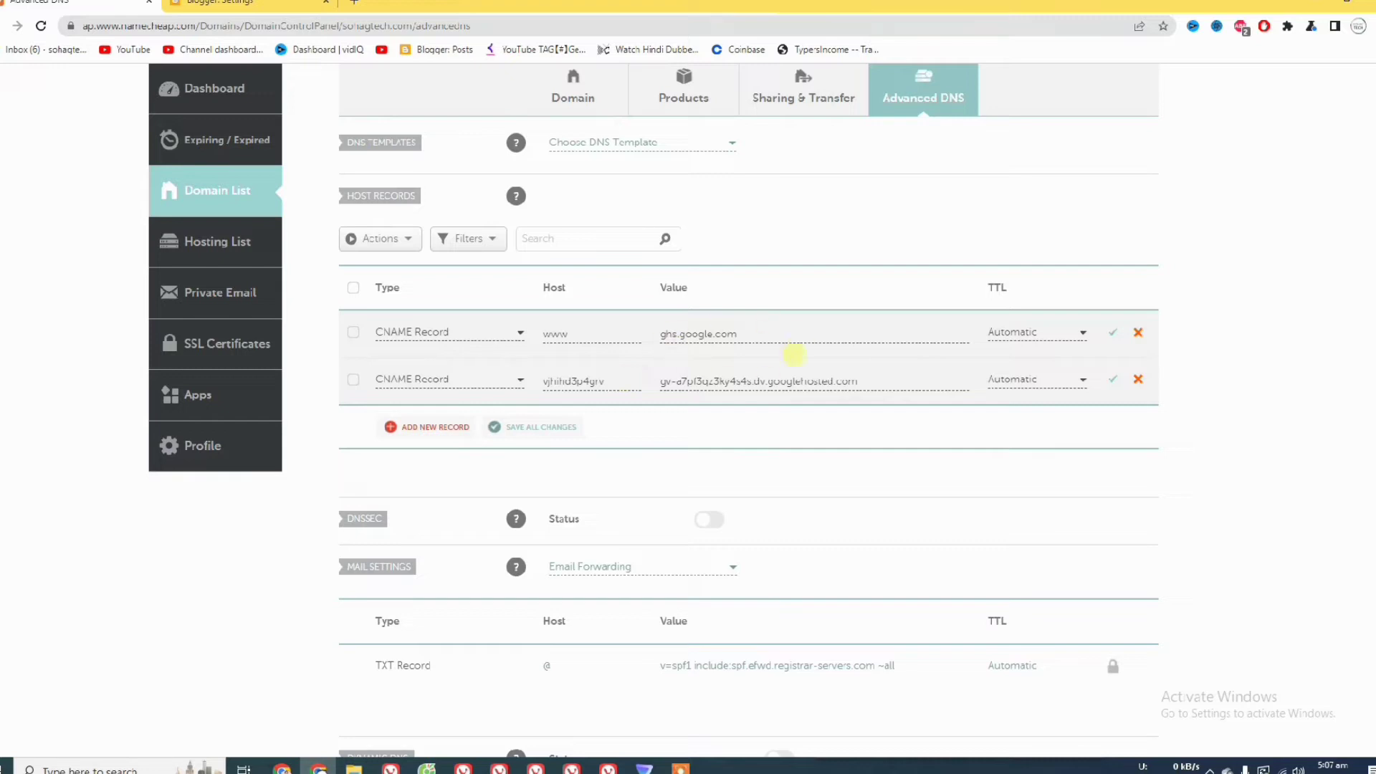
Switch to Blogger and open the support article support.google.com/blogger/answer/1233387 given in the custom domain message.
click(250, 2)
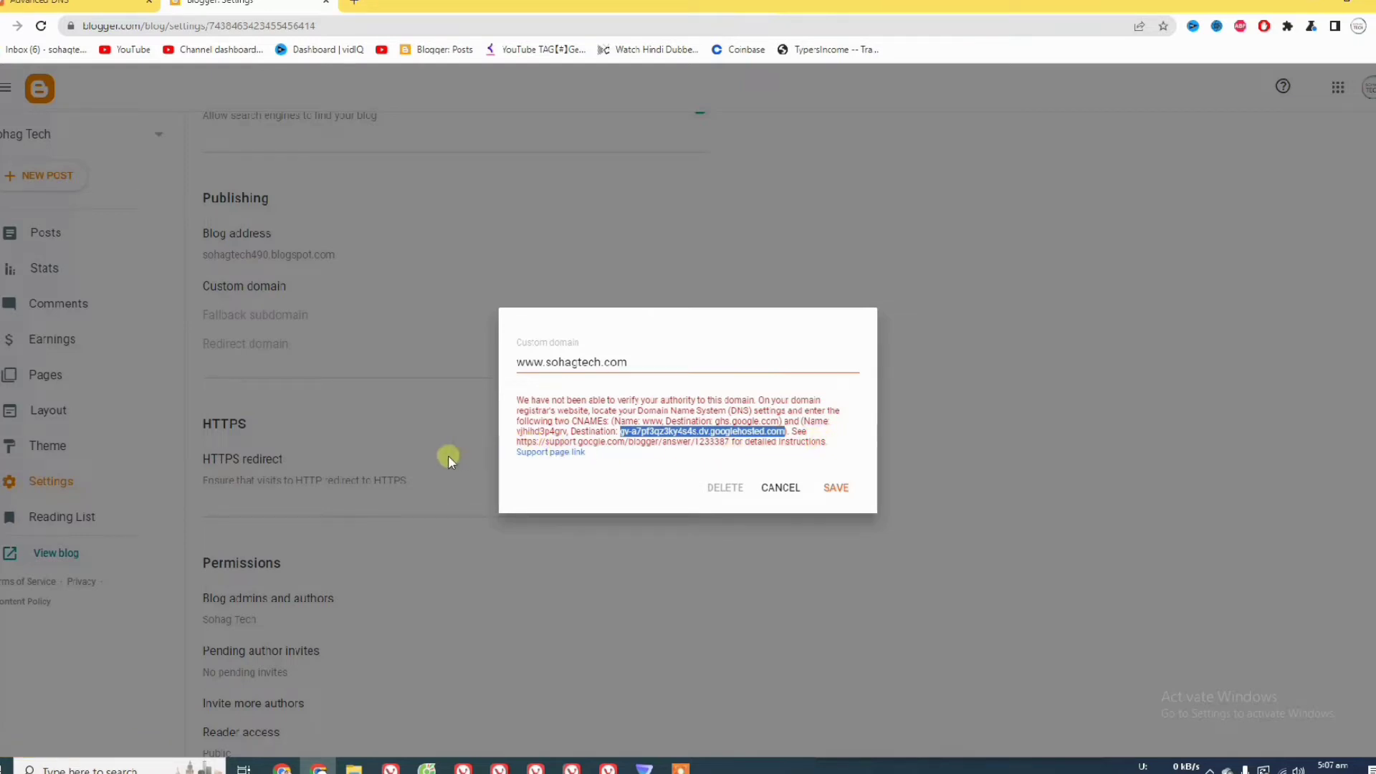
drag(518, 441, 695, 443)
drag(517, 441, 727, 443)
right_click(710, 444)
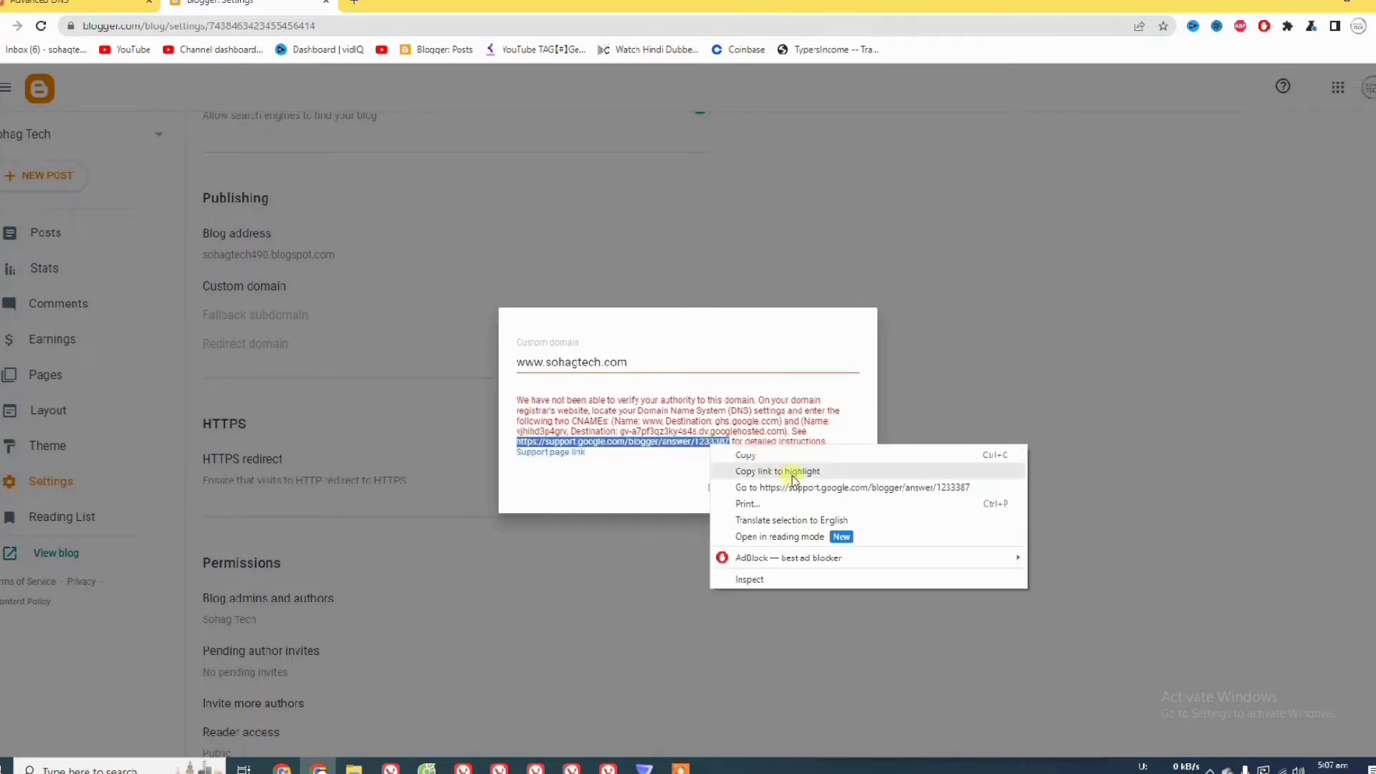
click(801, 488)
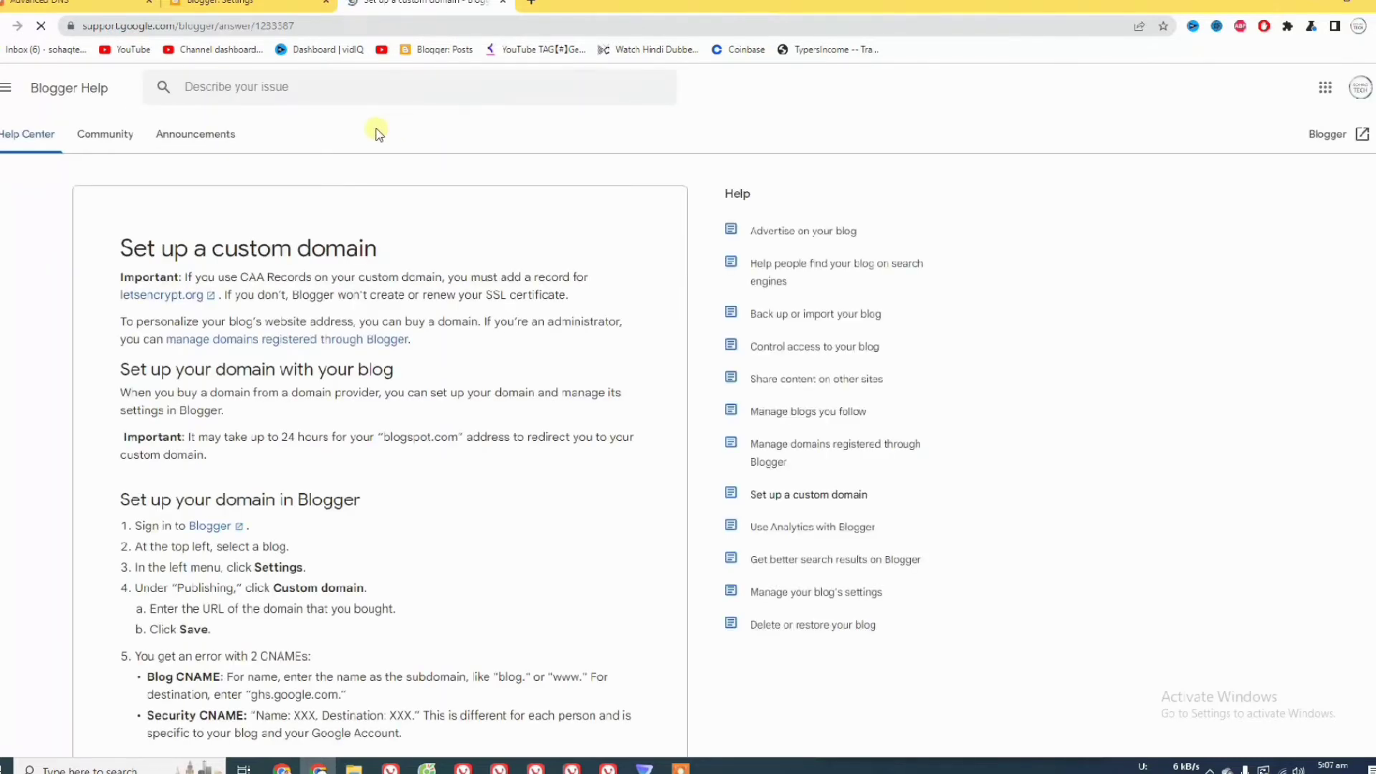
Find the four Google A-record IP addresses in the help article and copy the first one, 216.239.32.21.
scroll(361, 416, down, 7)
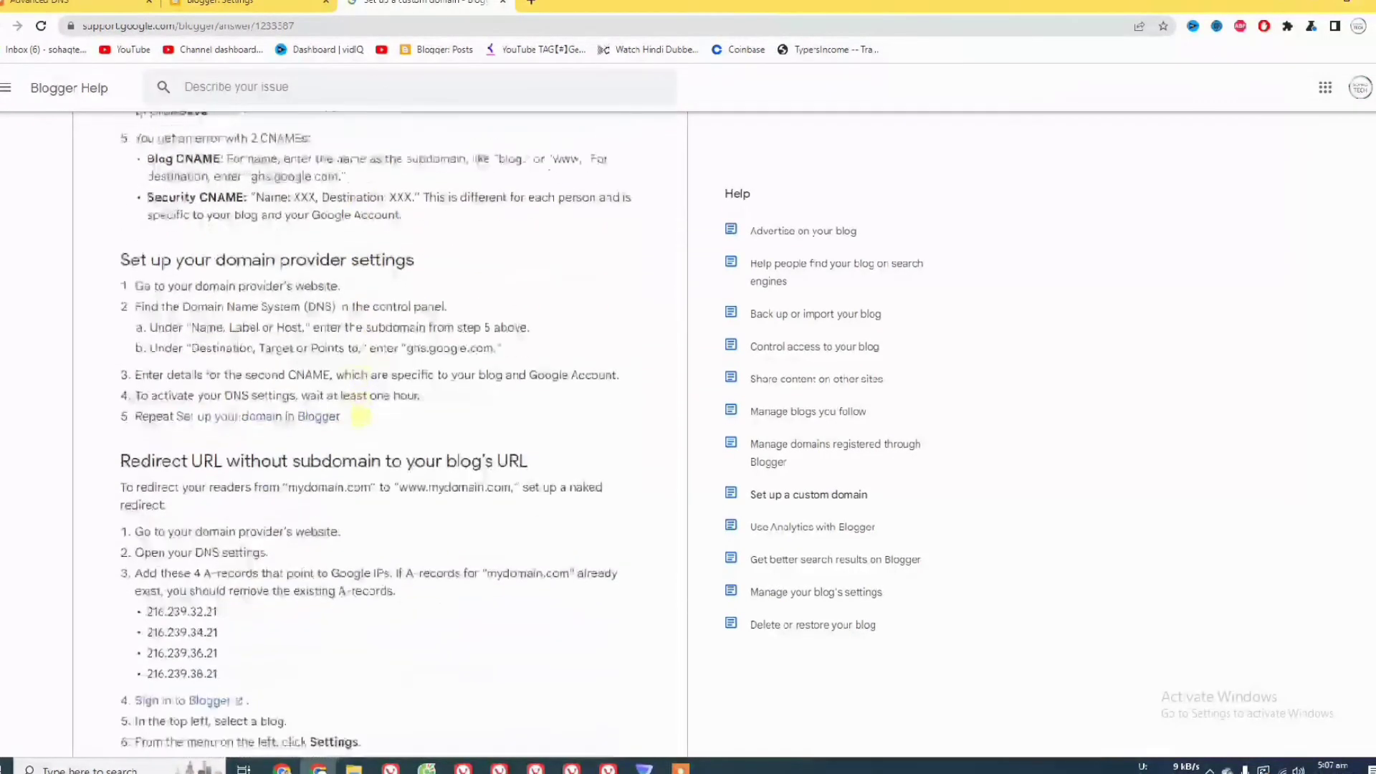
scroll(360, 416, down, 5)
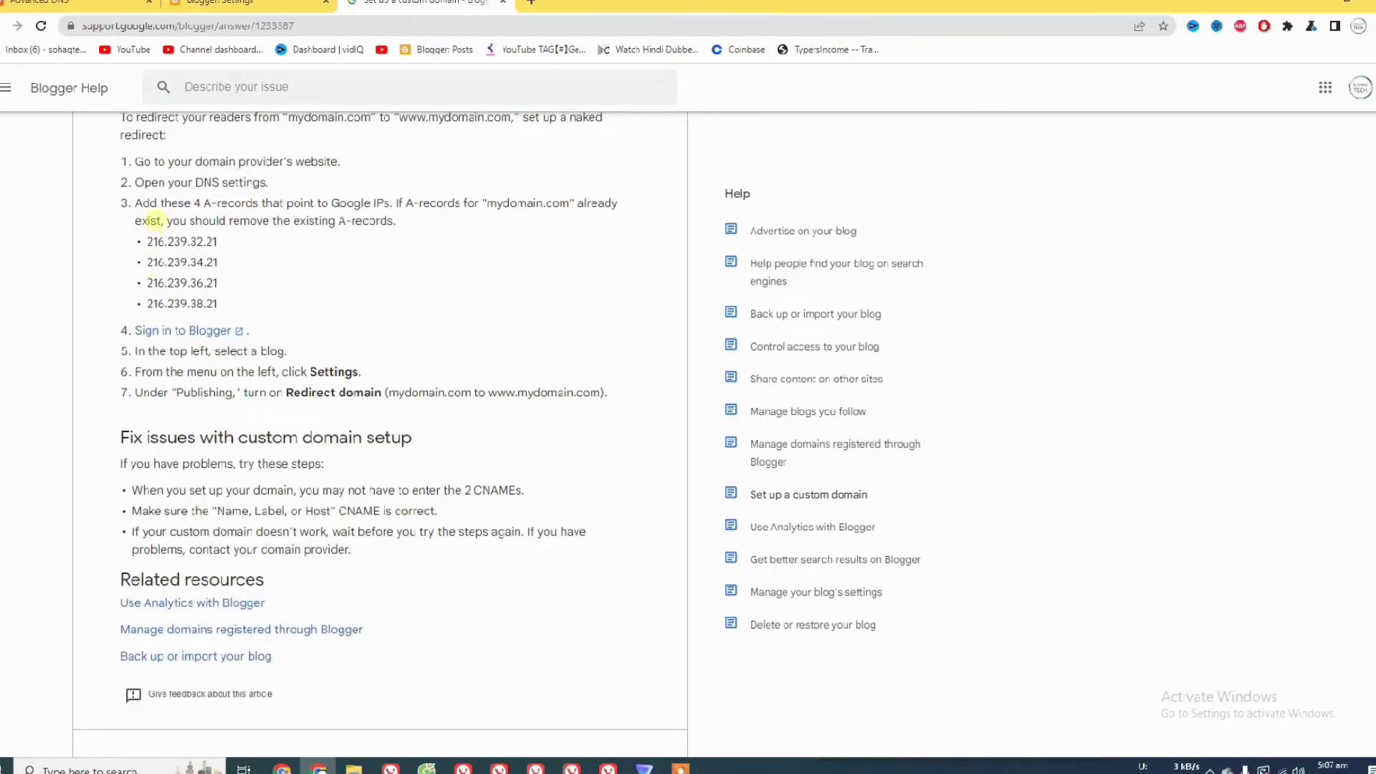
click(680, 767)
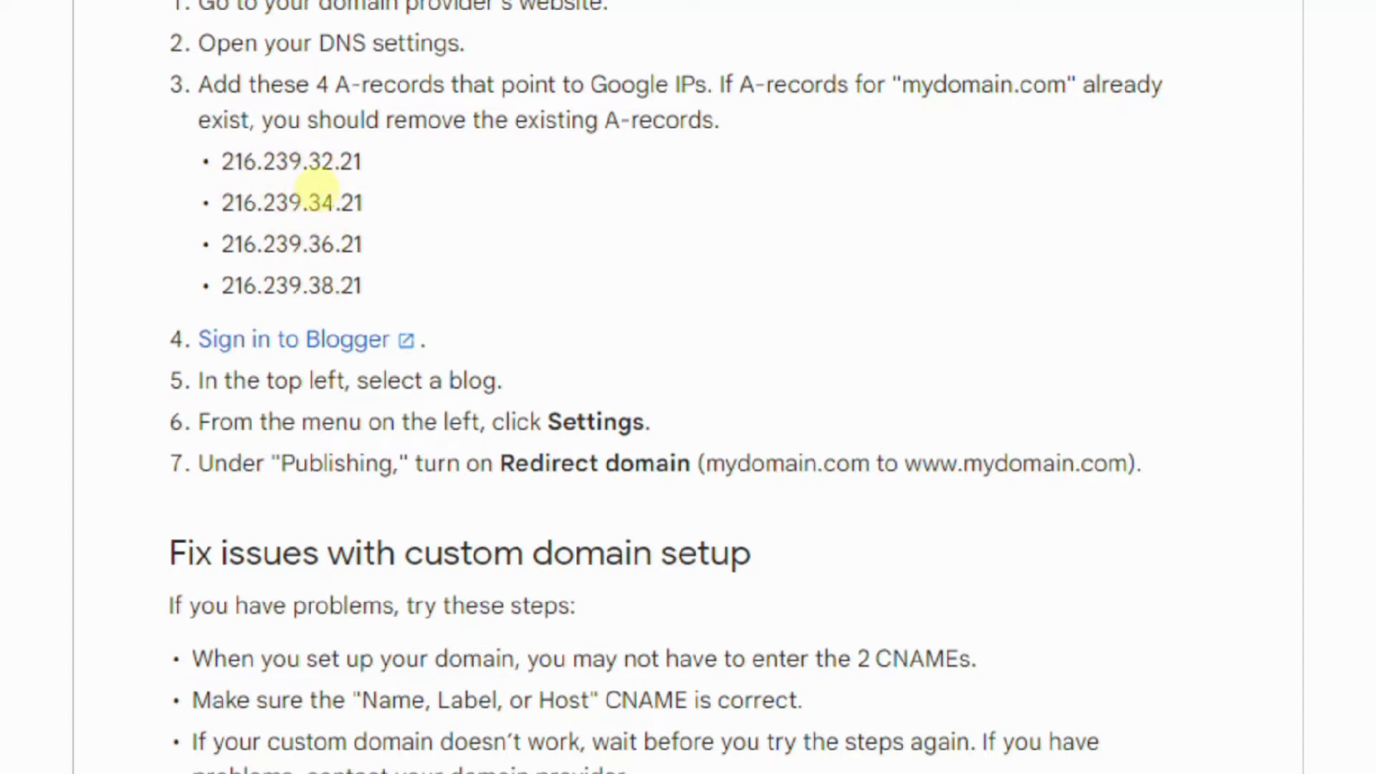
drag(222, 162, 360, 168)
right_click(360, 167)
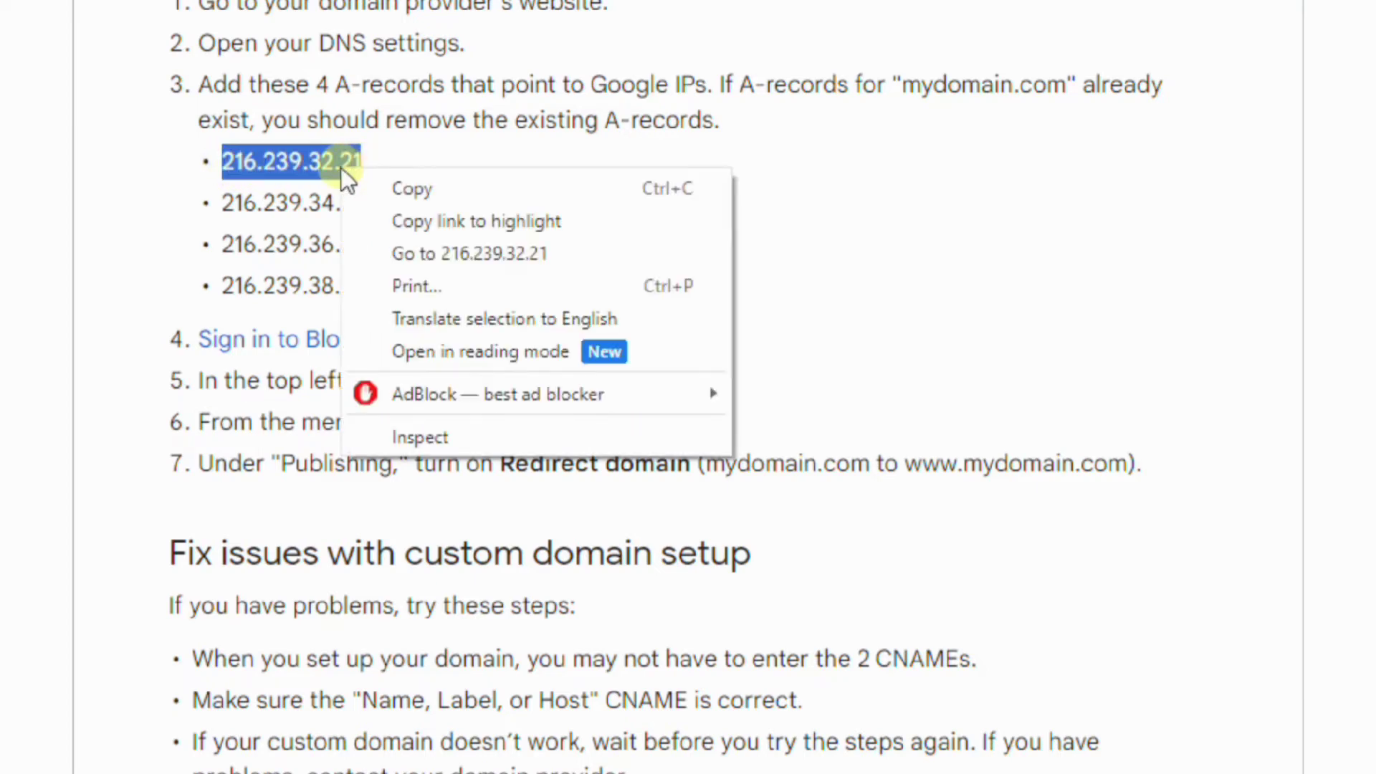
click(409, 185)
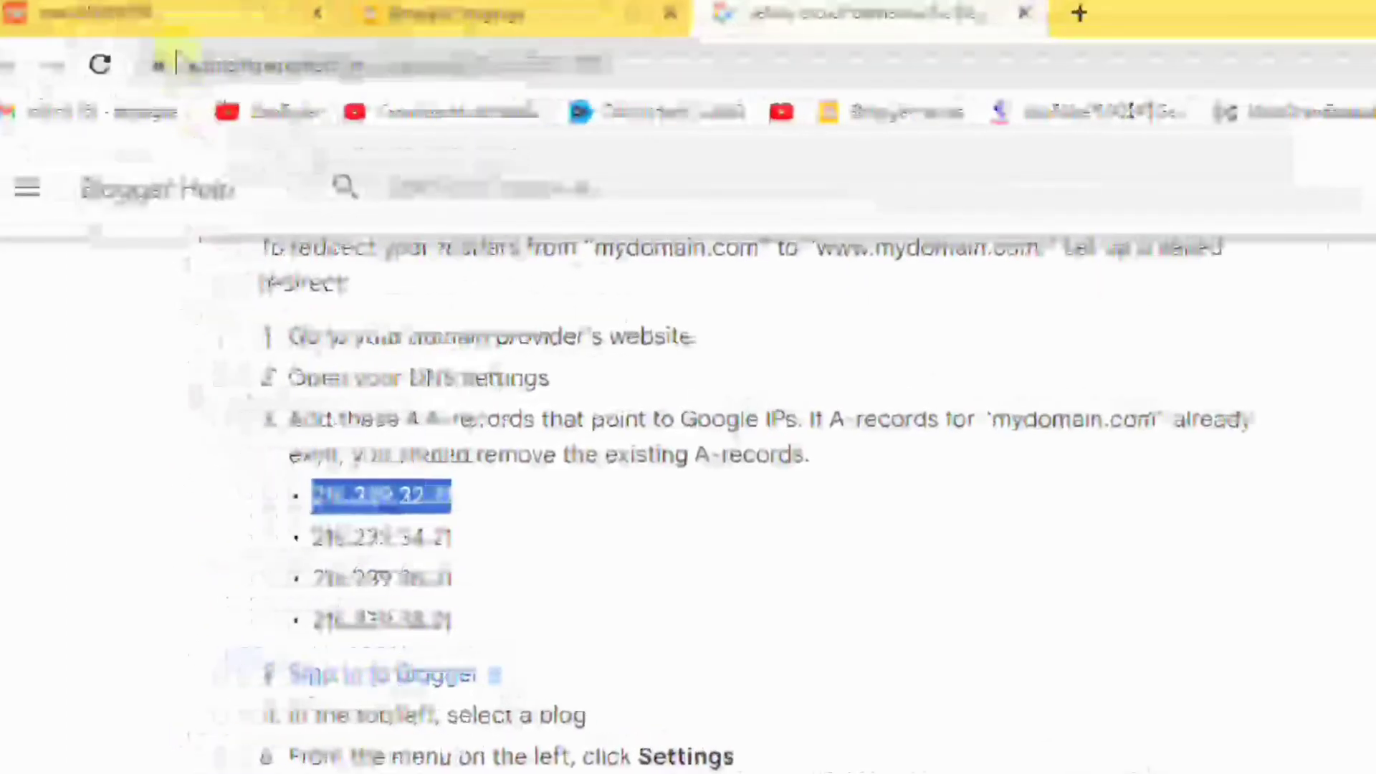
Switch to Namecheap's Advanced DNS page and add an A record with host @ and IP address 216.239.32.21.
click(133, 11)
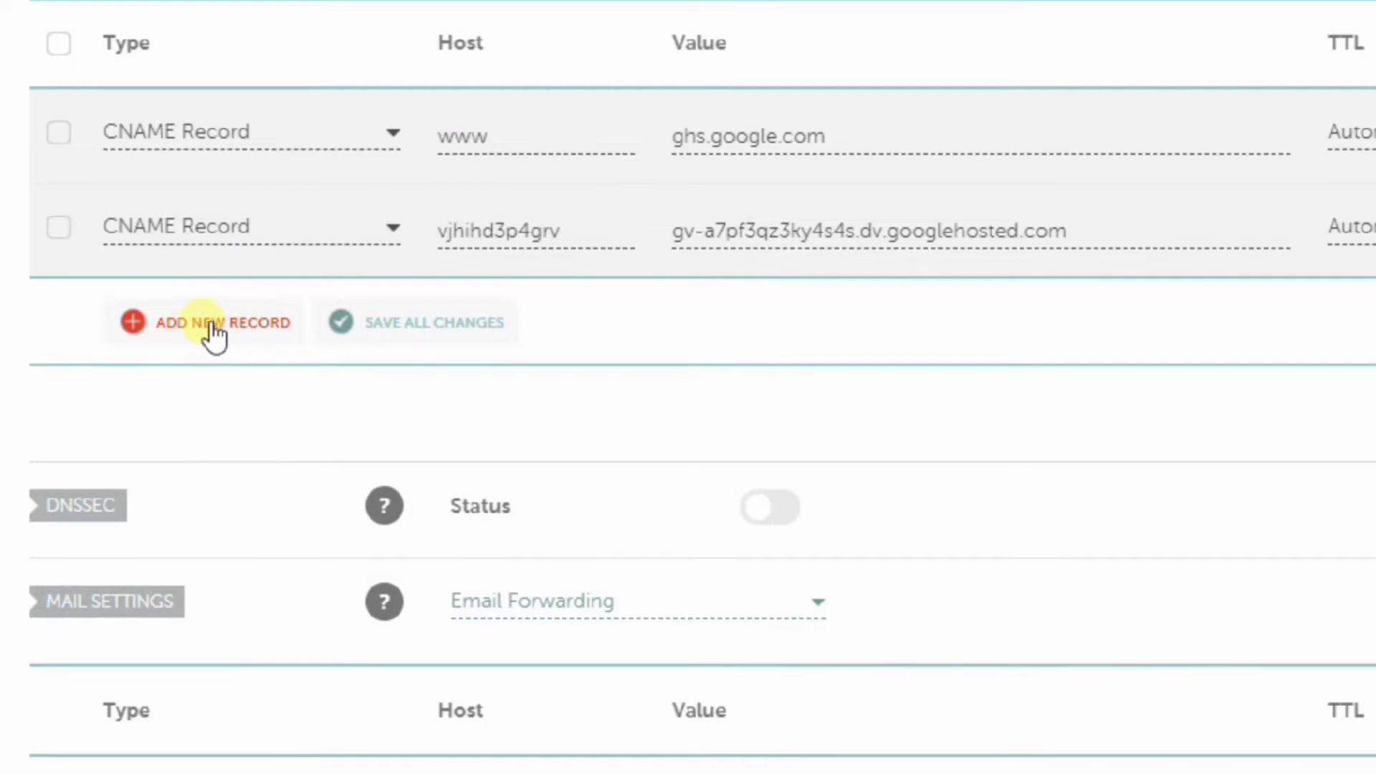
click(209, 331)
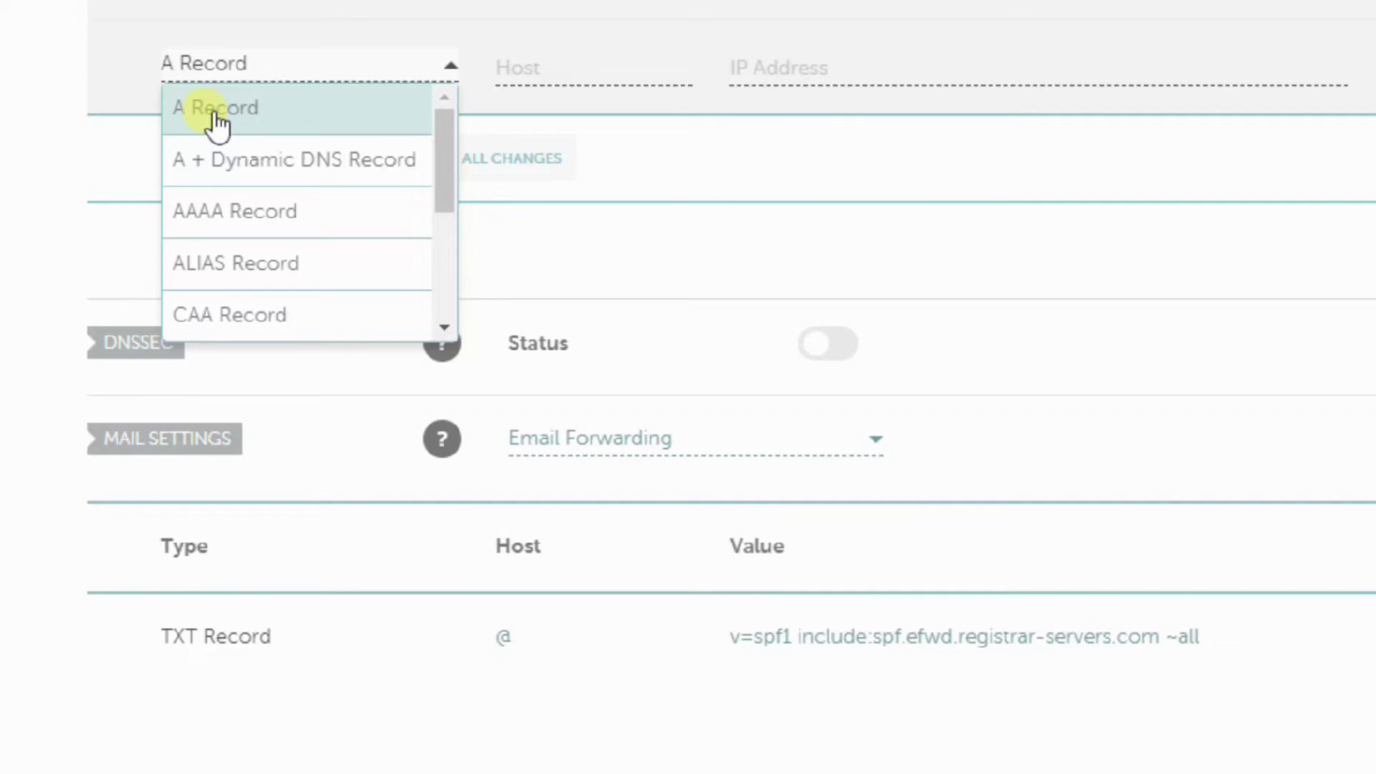
click(215, 119)
scroll(243, 114, up, 3)
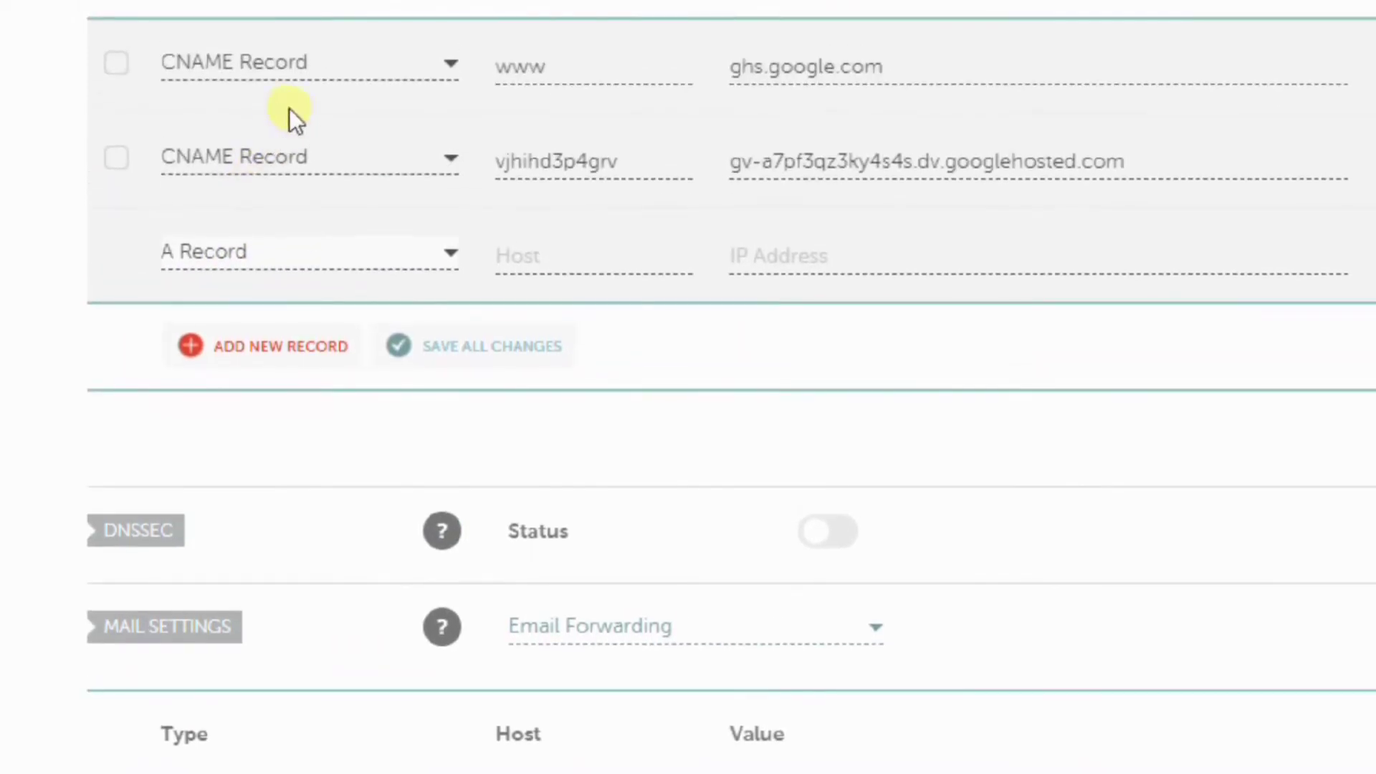
click(561, 255)
text(@)
right_click(794, 255)
click(870, 457)
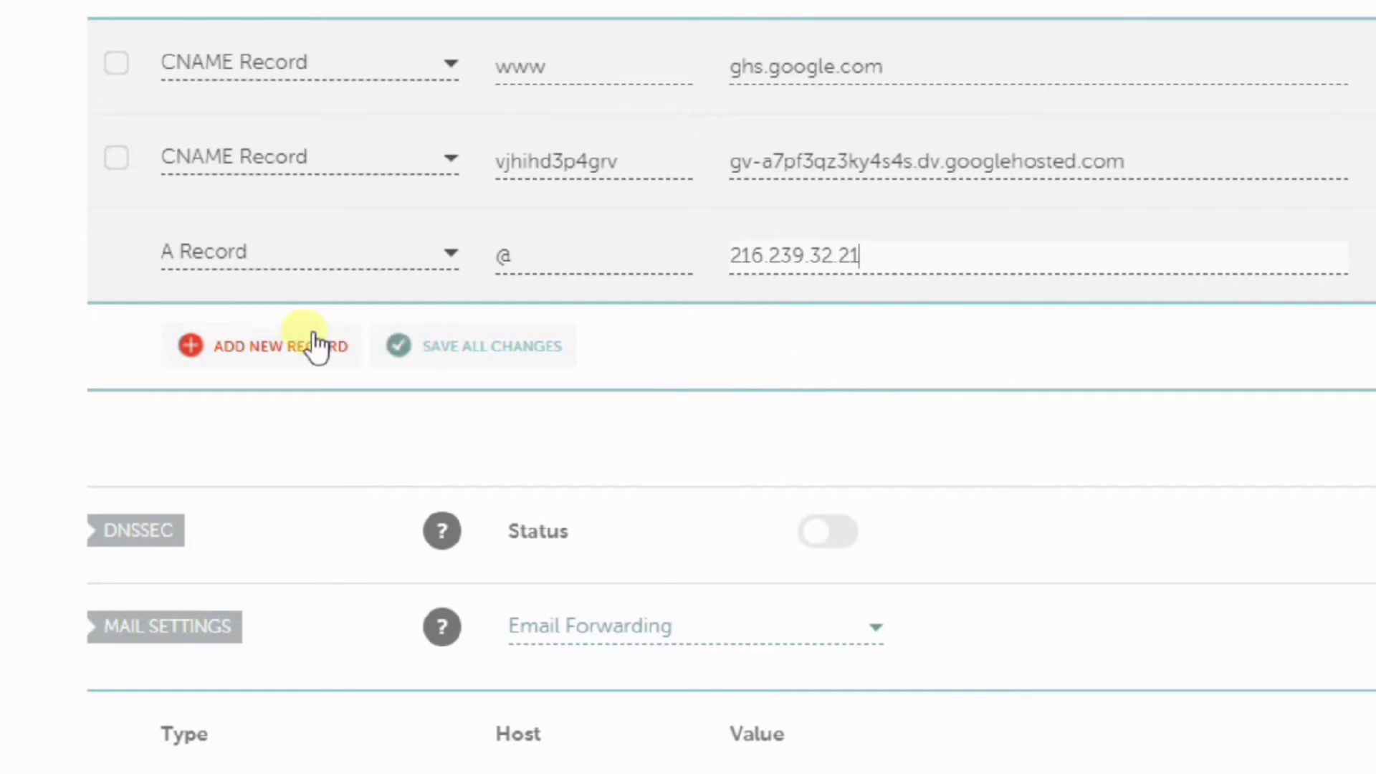
Add a second A record with host @ and copy the second IP address, 216.239.34.21, from the help article into it.
click(267, 351)
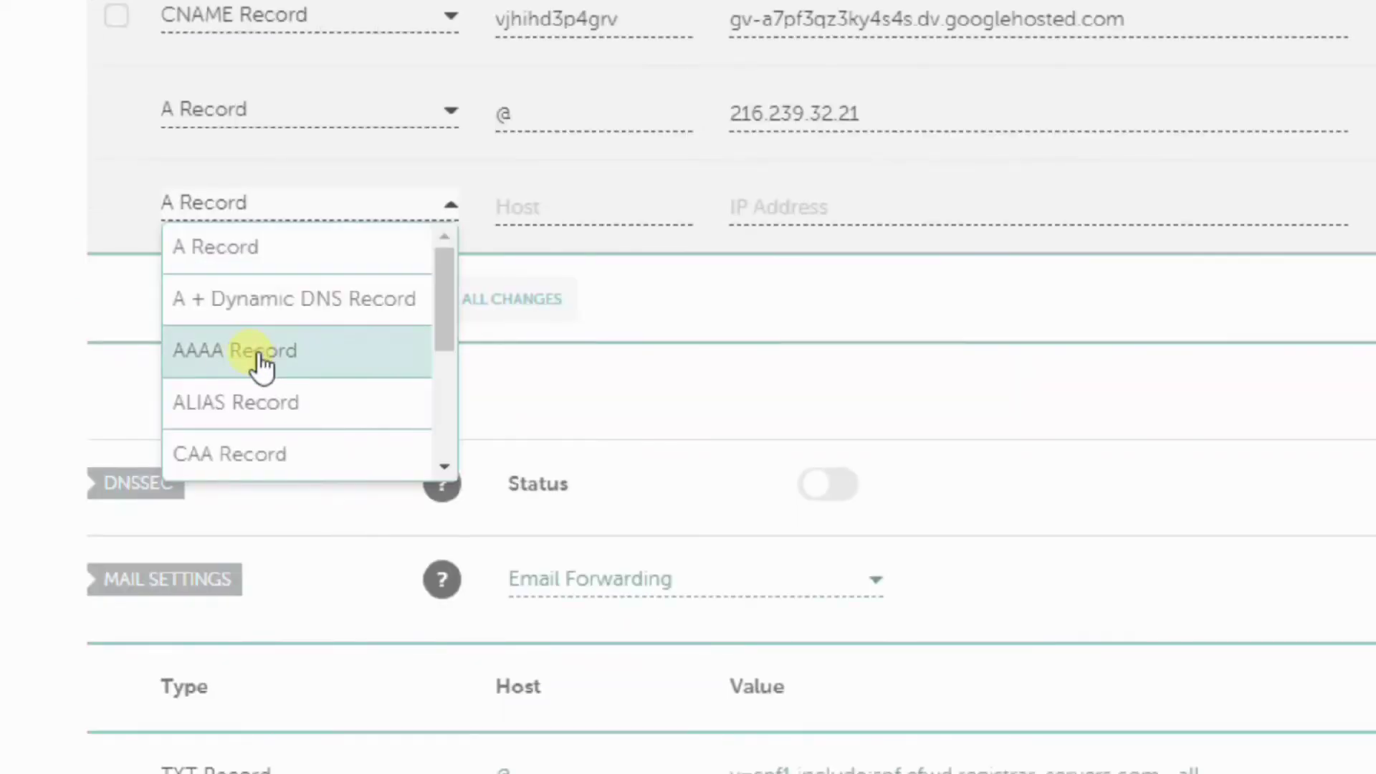
click(248, 203)
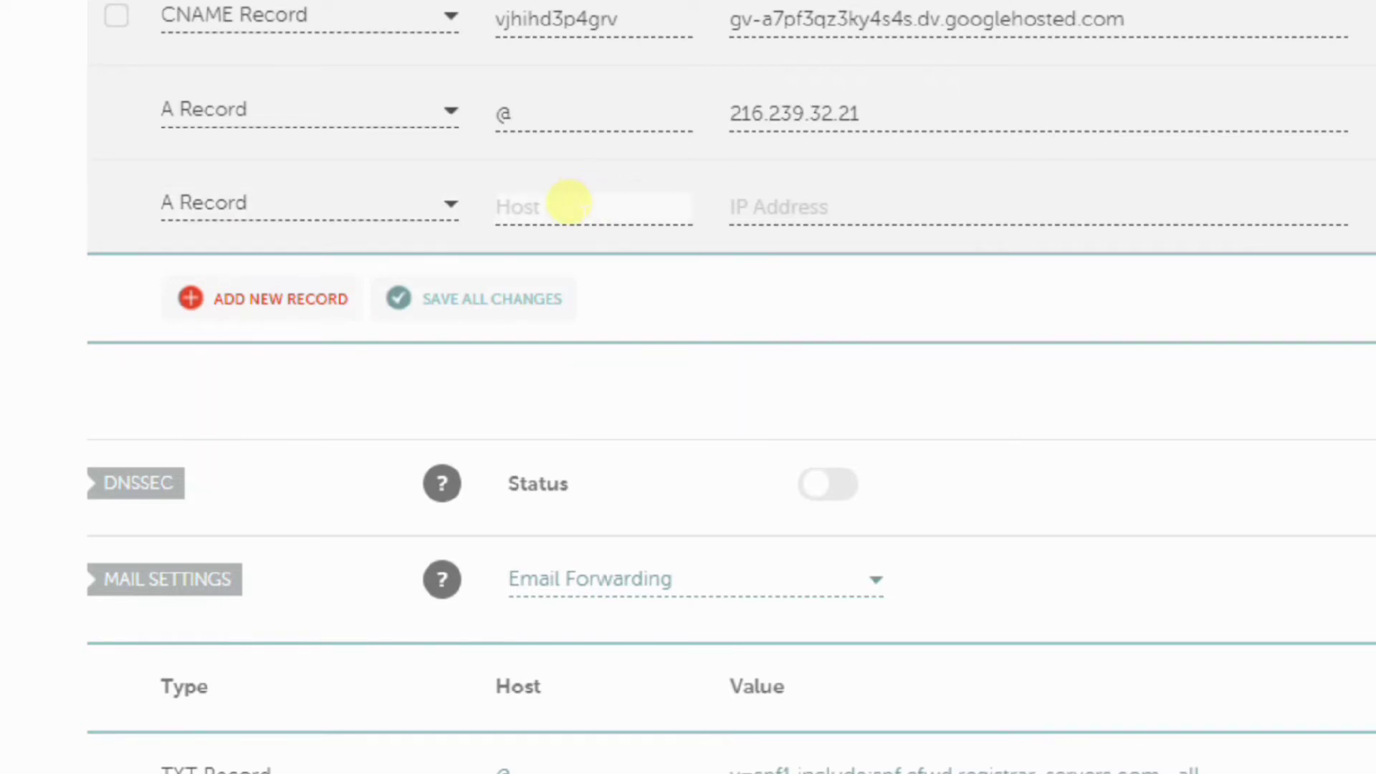
text(@)
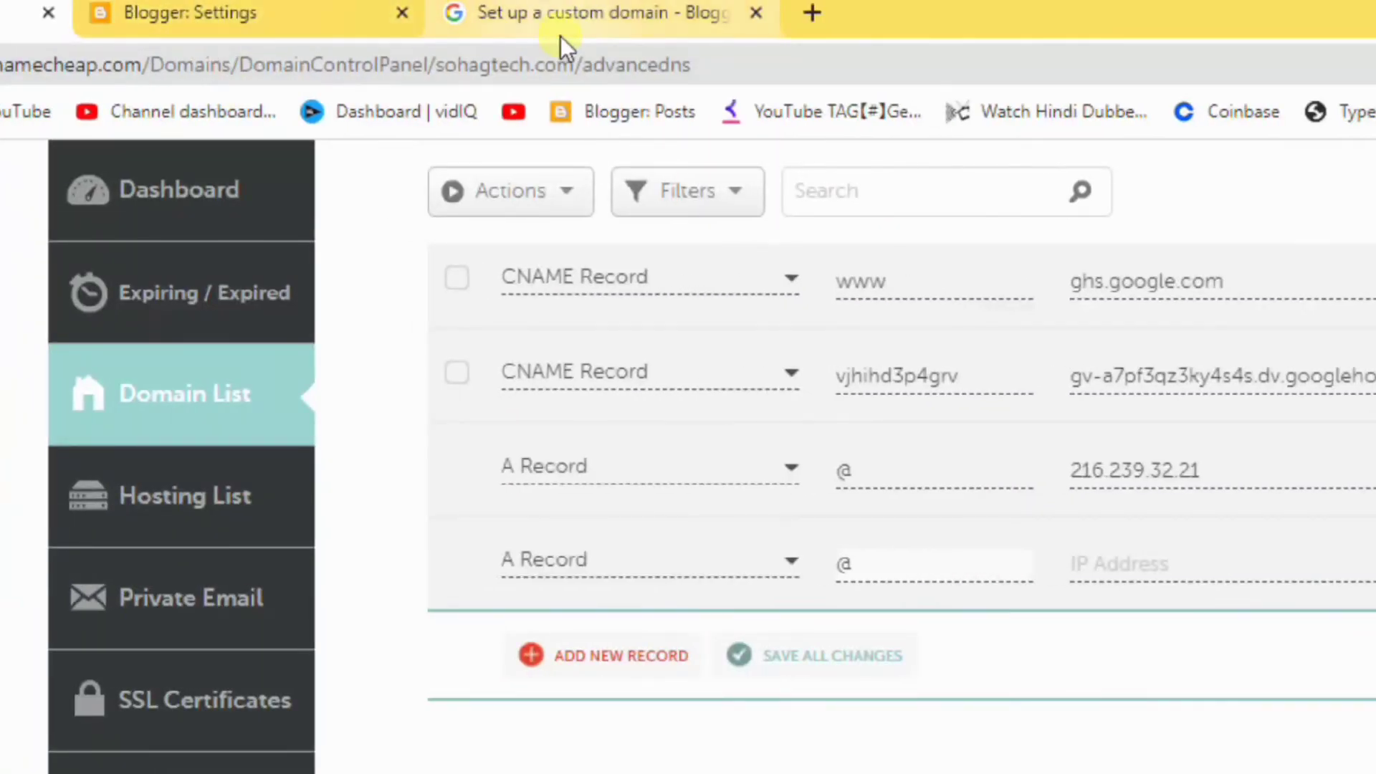
click(565, 19)
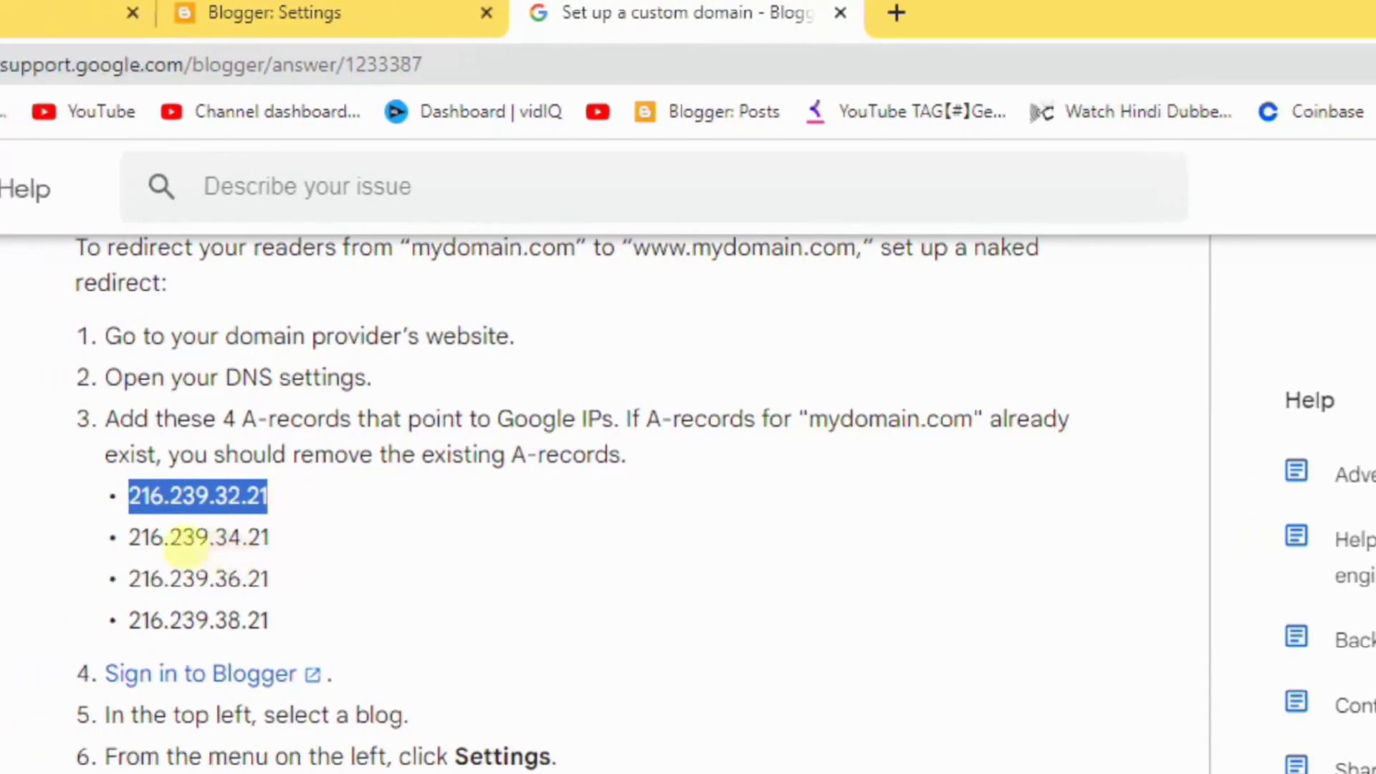
drag(44, 538, 65, 543)
drag(214, 539, 334, 539)
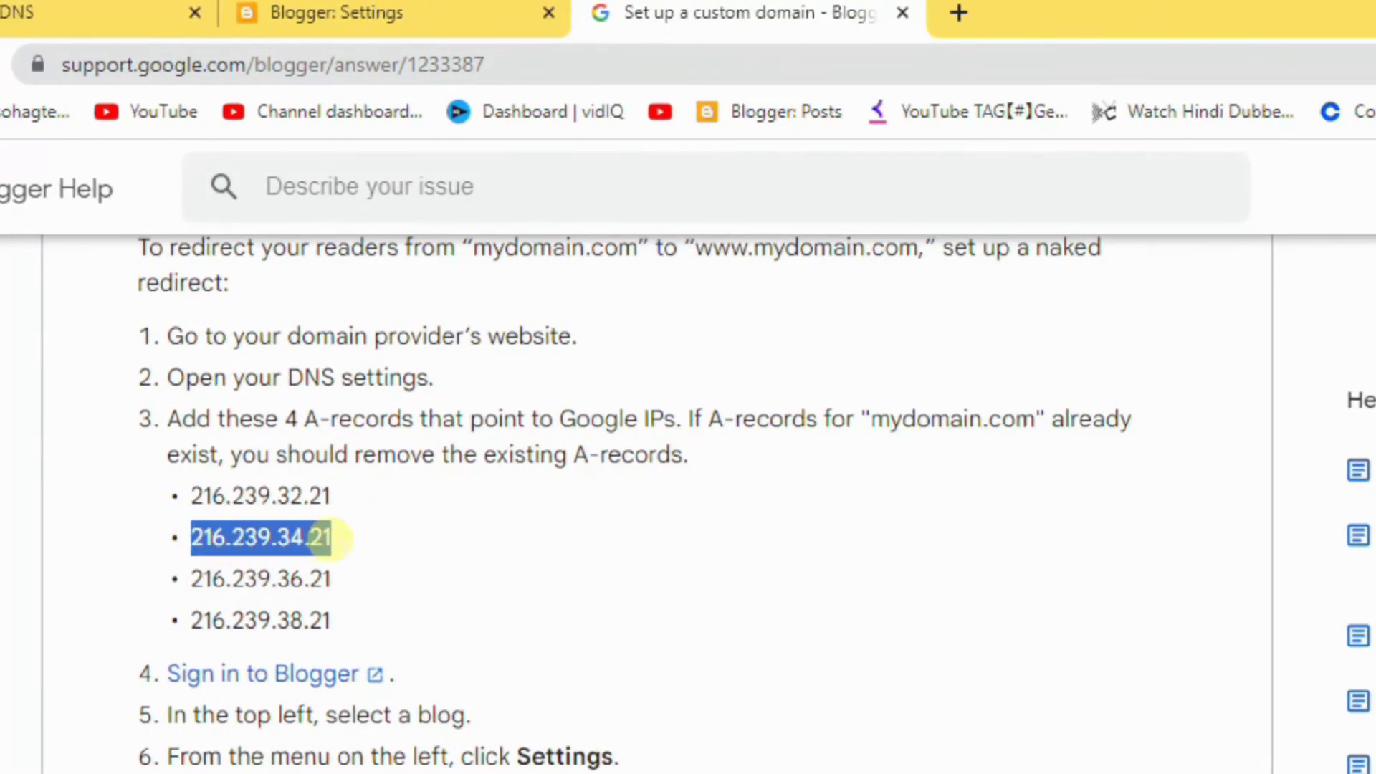
right_click(320, 543)
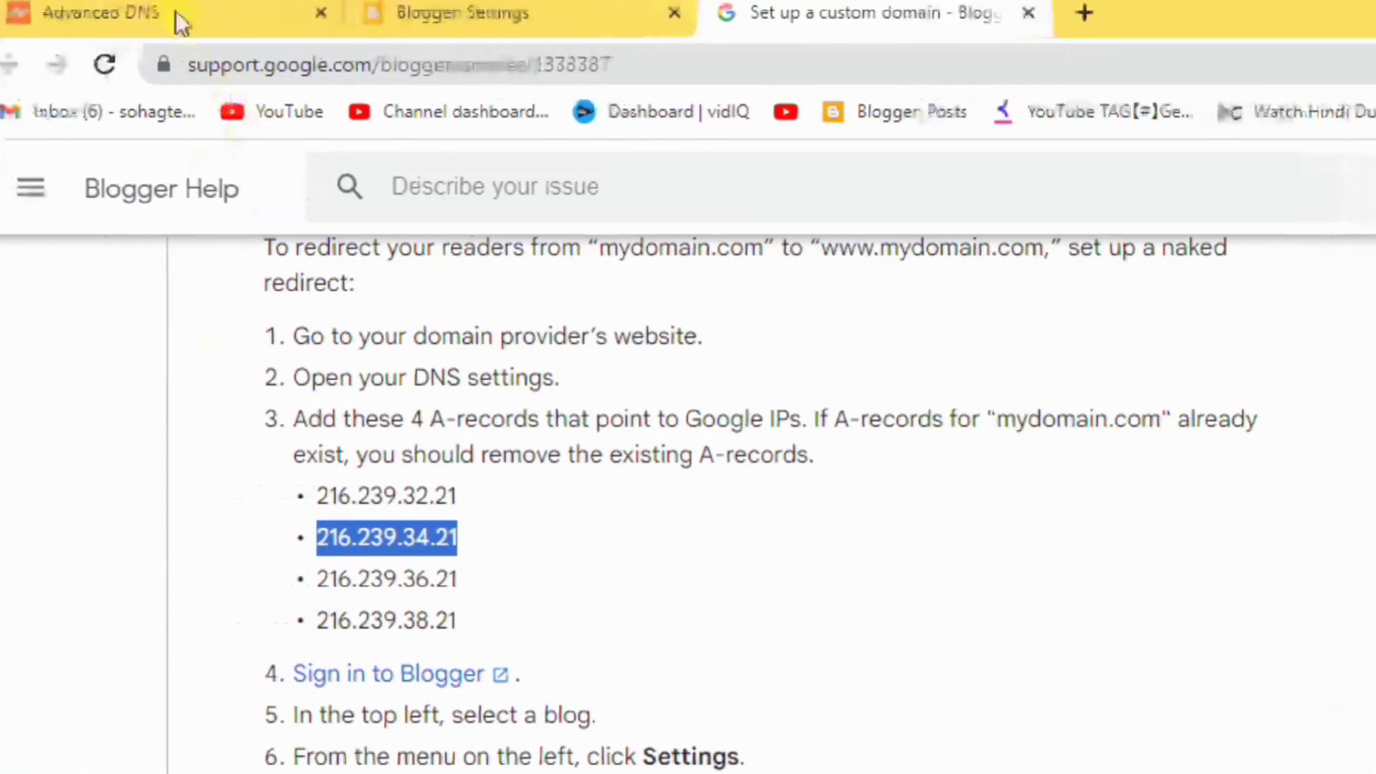
click(50, 13)
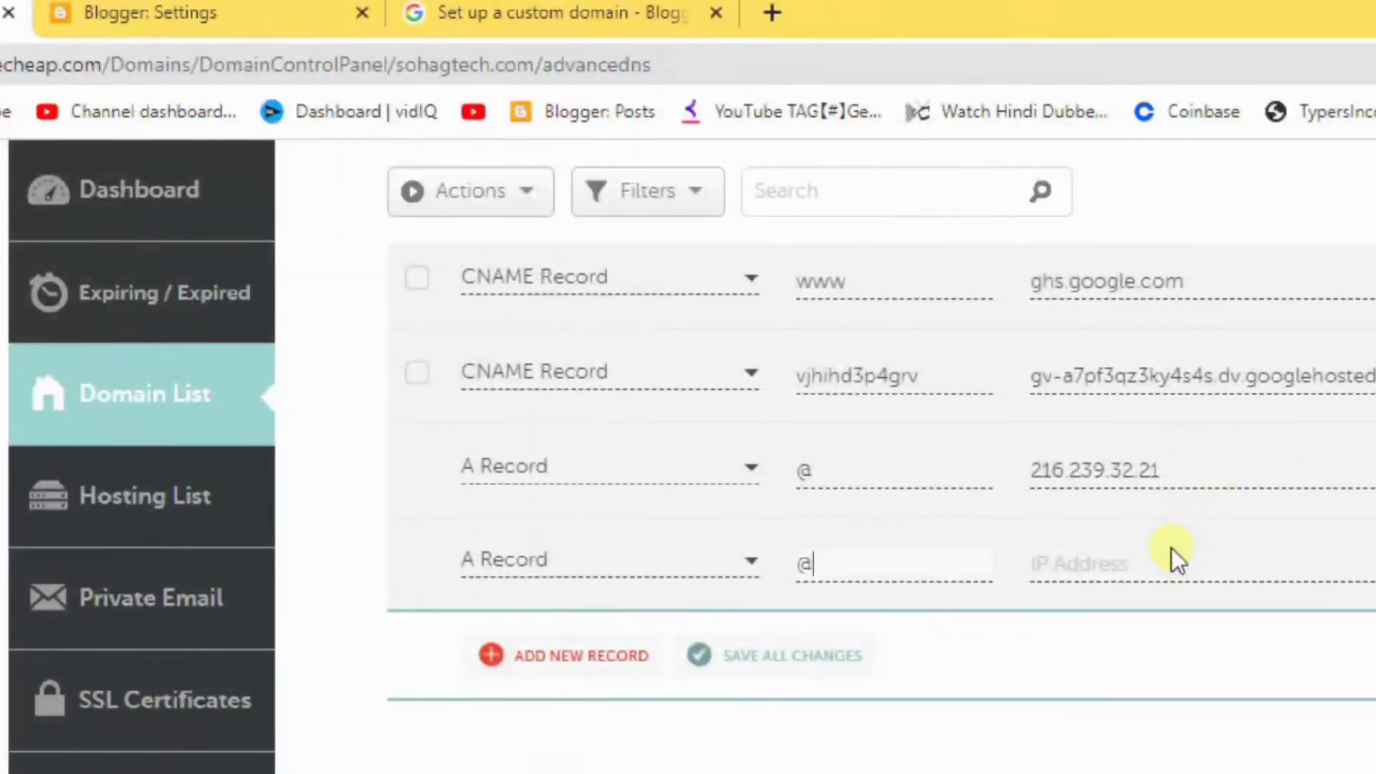
right_click(1167, 561)
click(1255, 762)
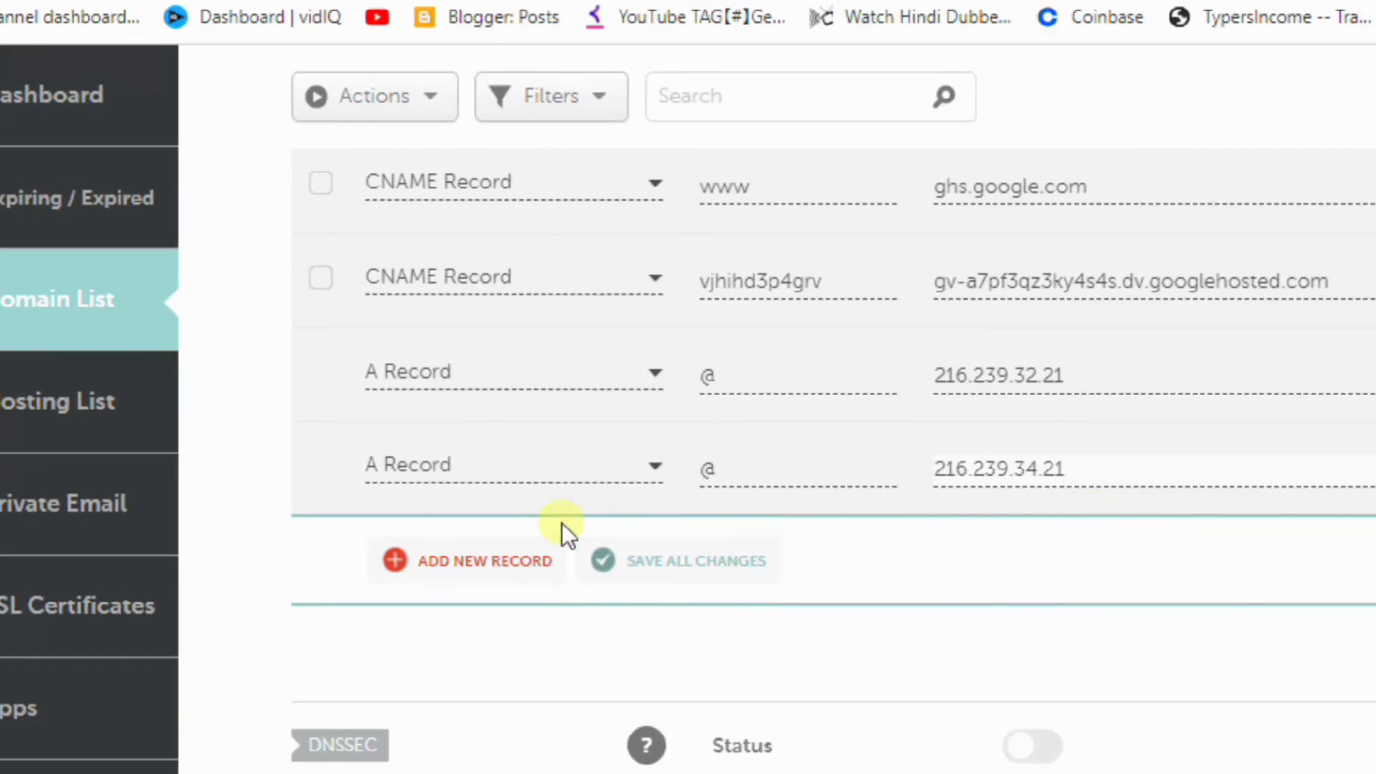
Add a third A record with host @ and copy the third IP address, 216.239.36.21, from the help article into it.
click(447, 560)
click(439, 562)
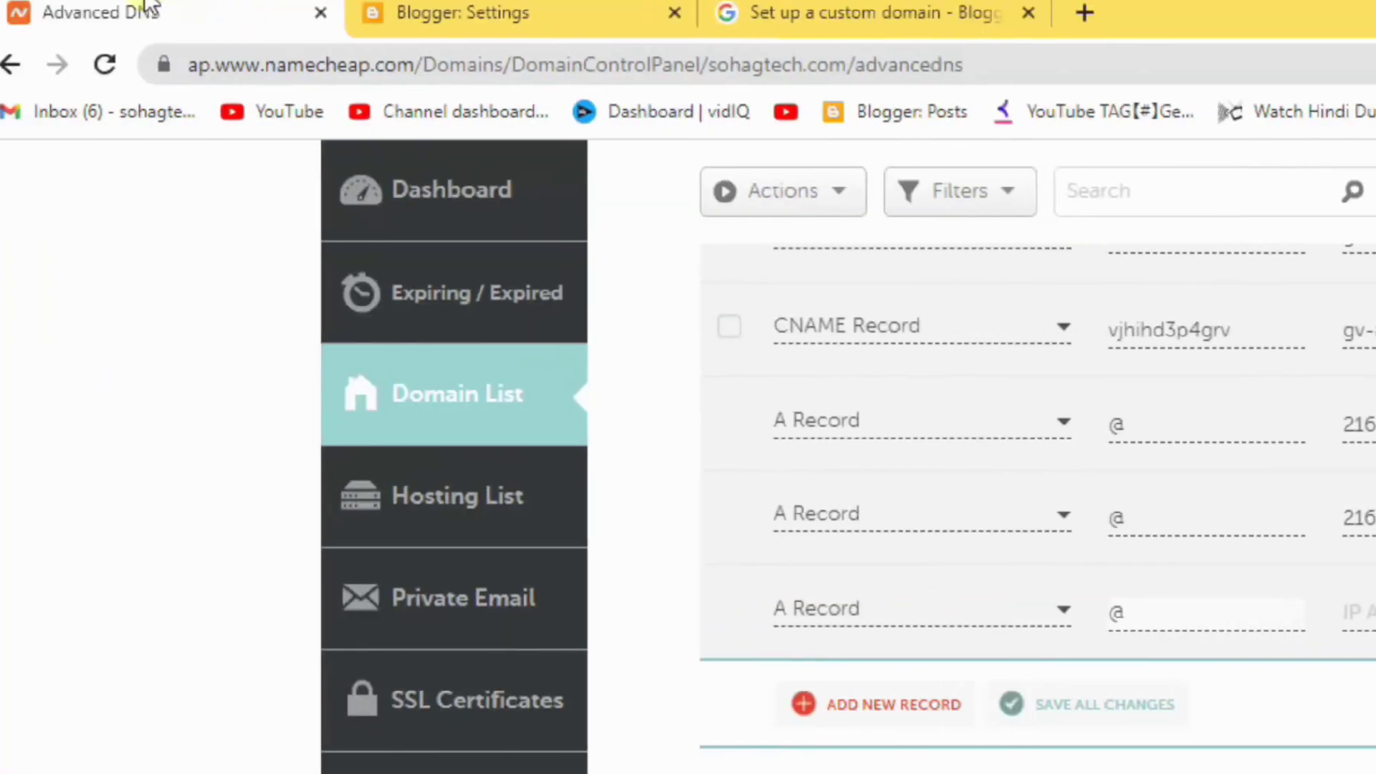
click(802, 13)
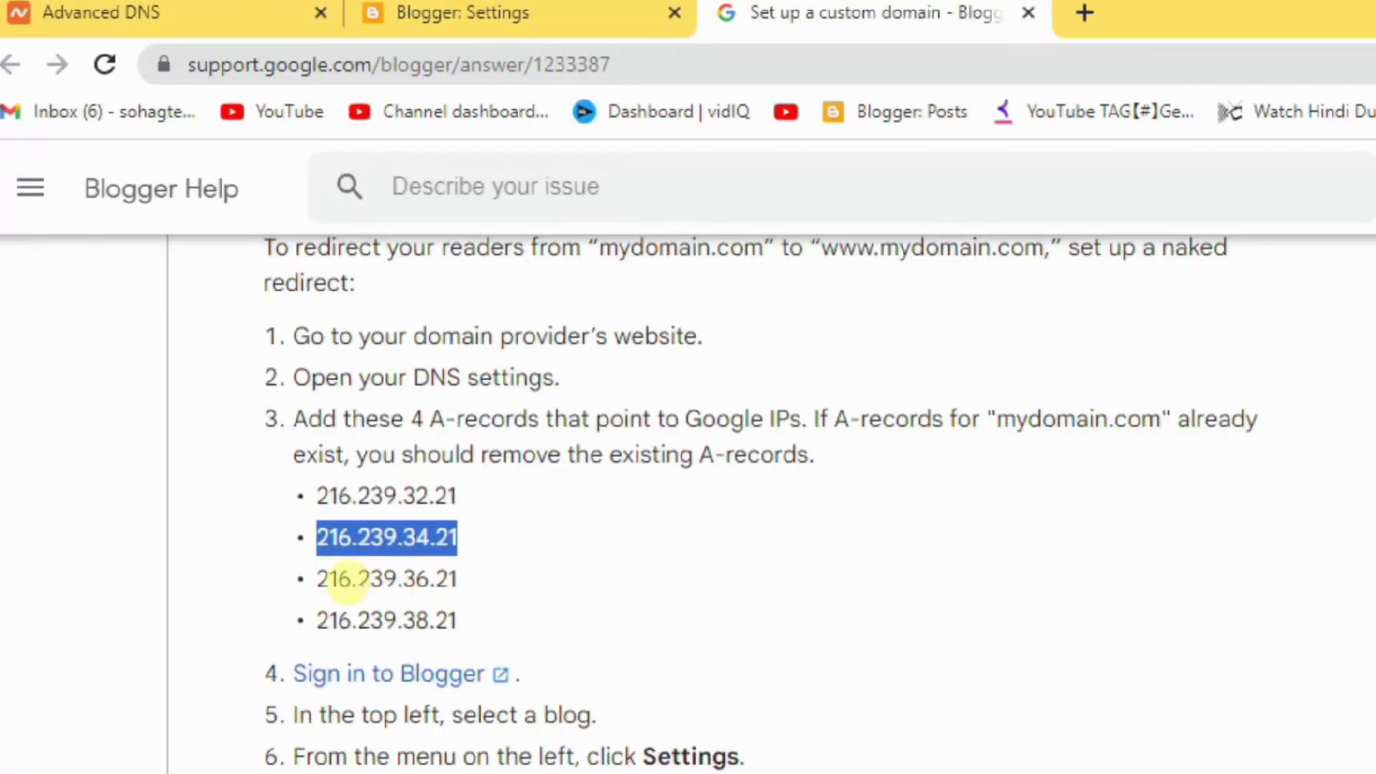
drag(319, 578, 467, 589)
right_click(440, 589)
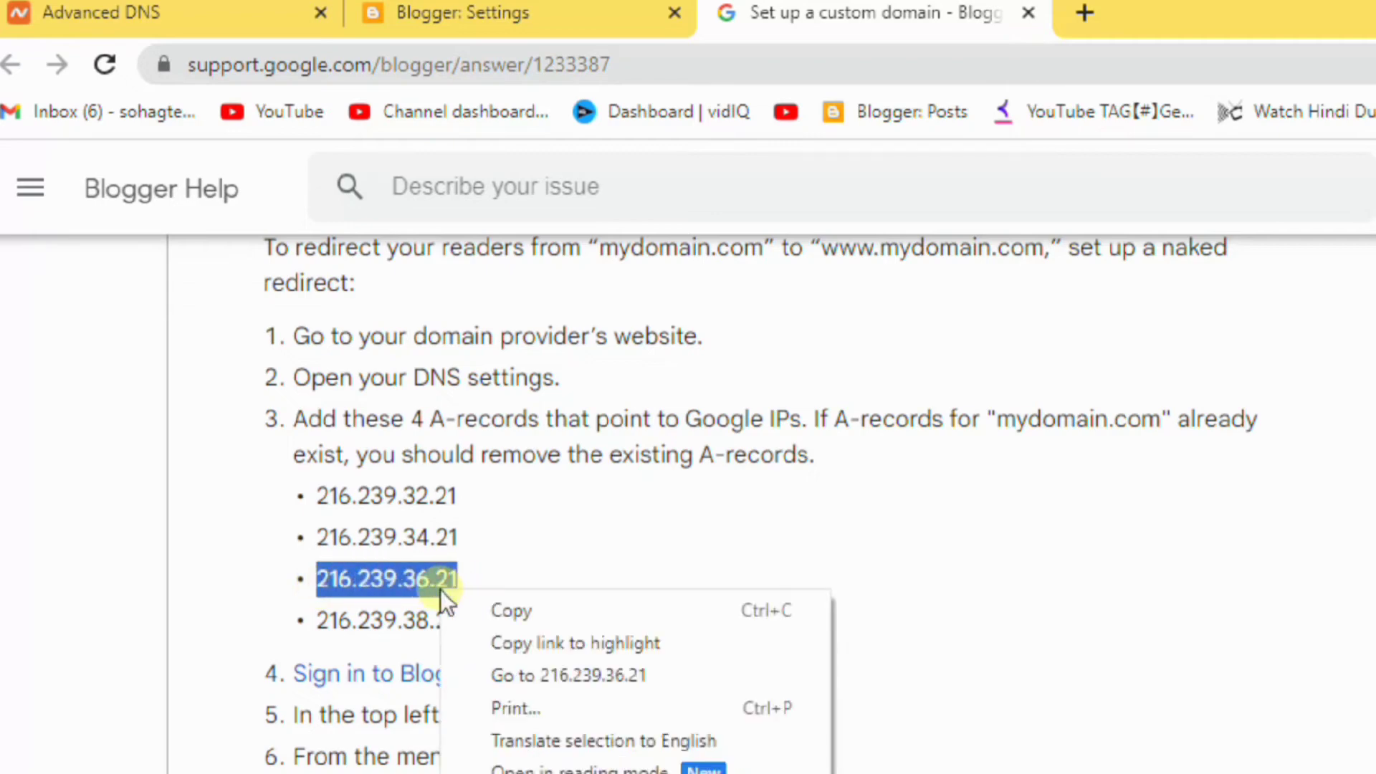
click(501, 609)
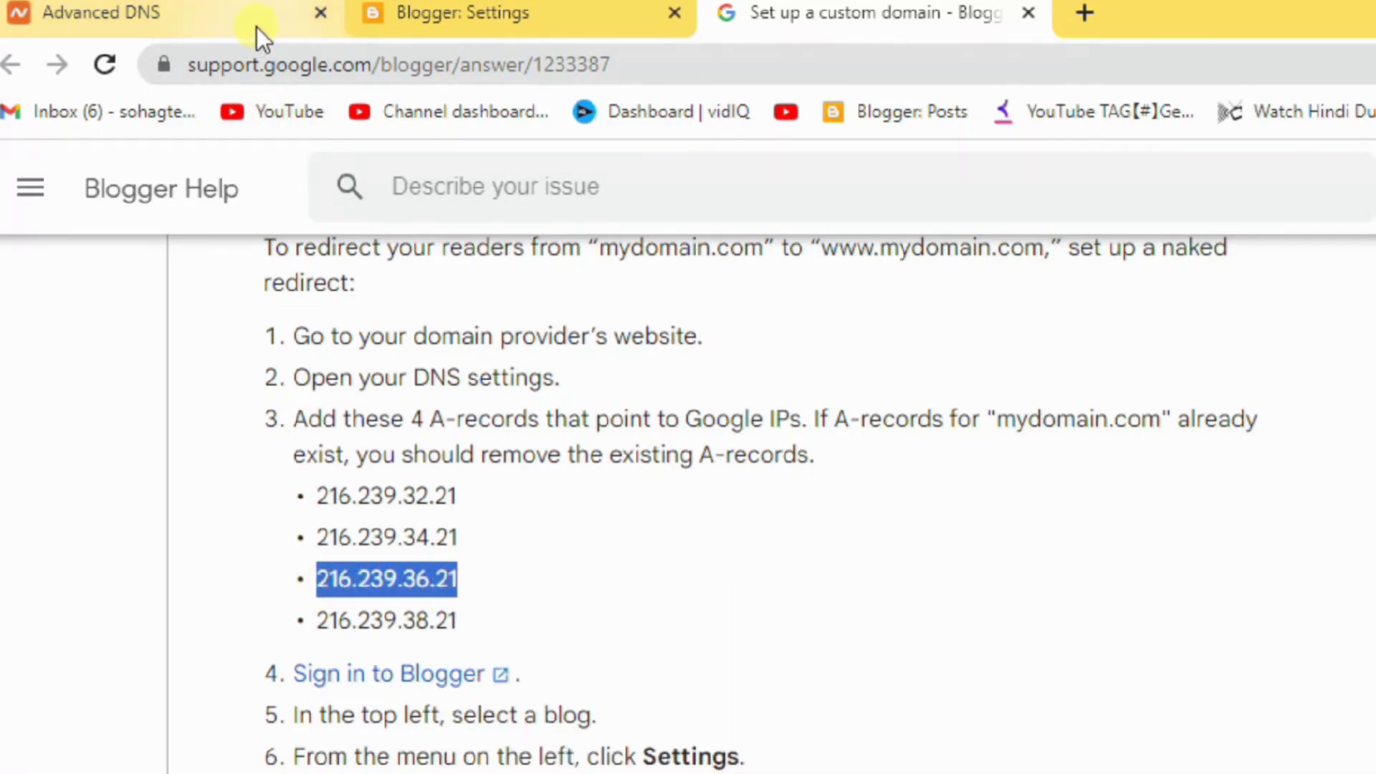
click(108, 14)
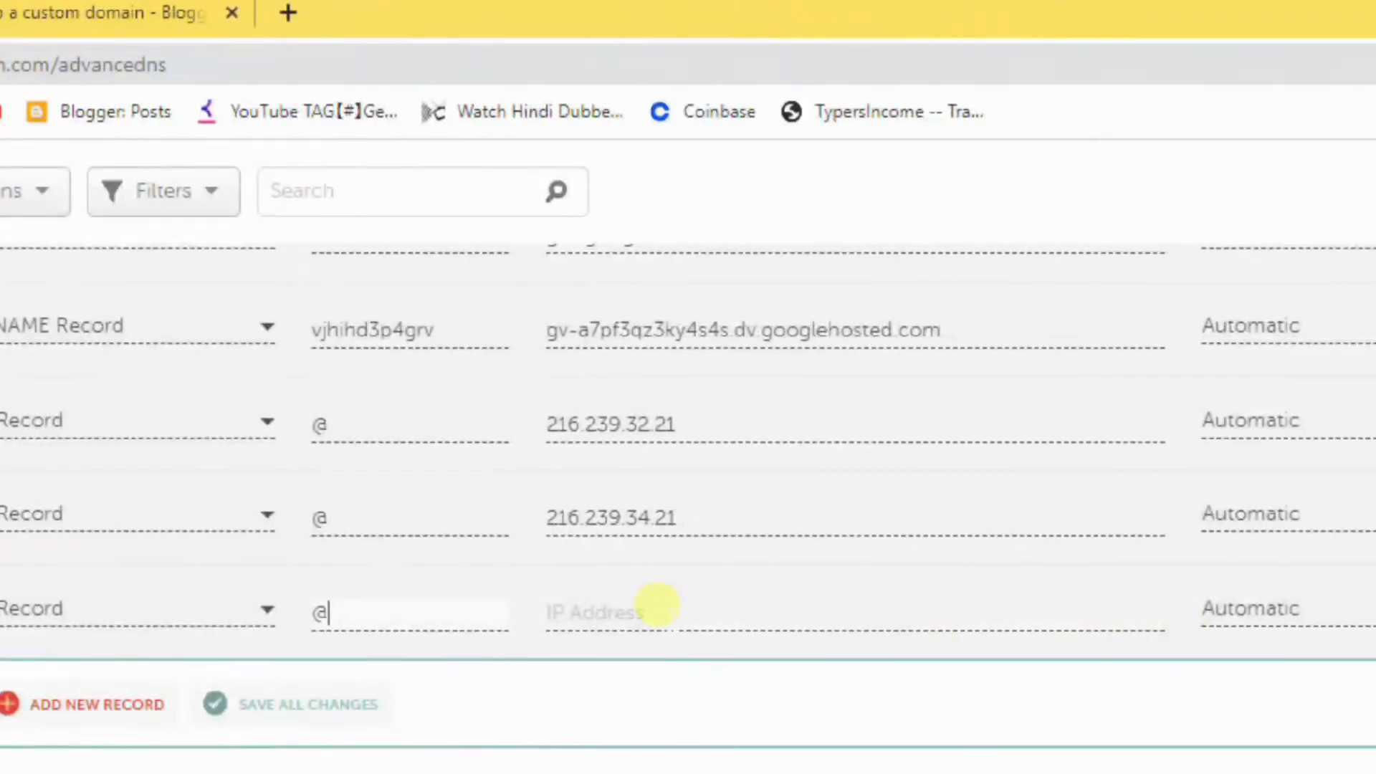
click(658, 615)
right_click(658, 614)
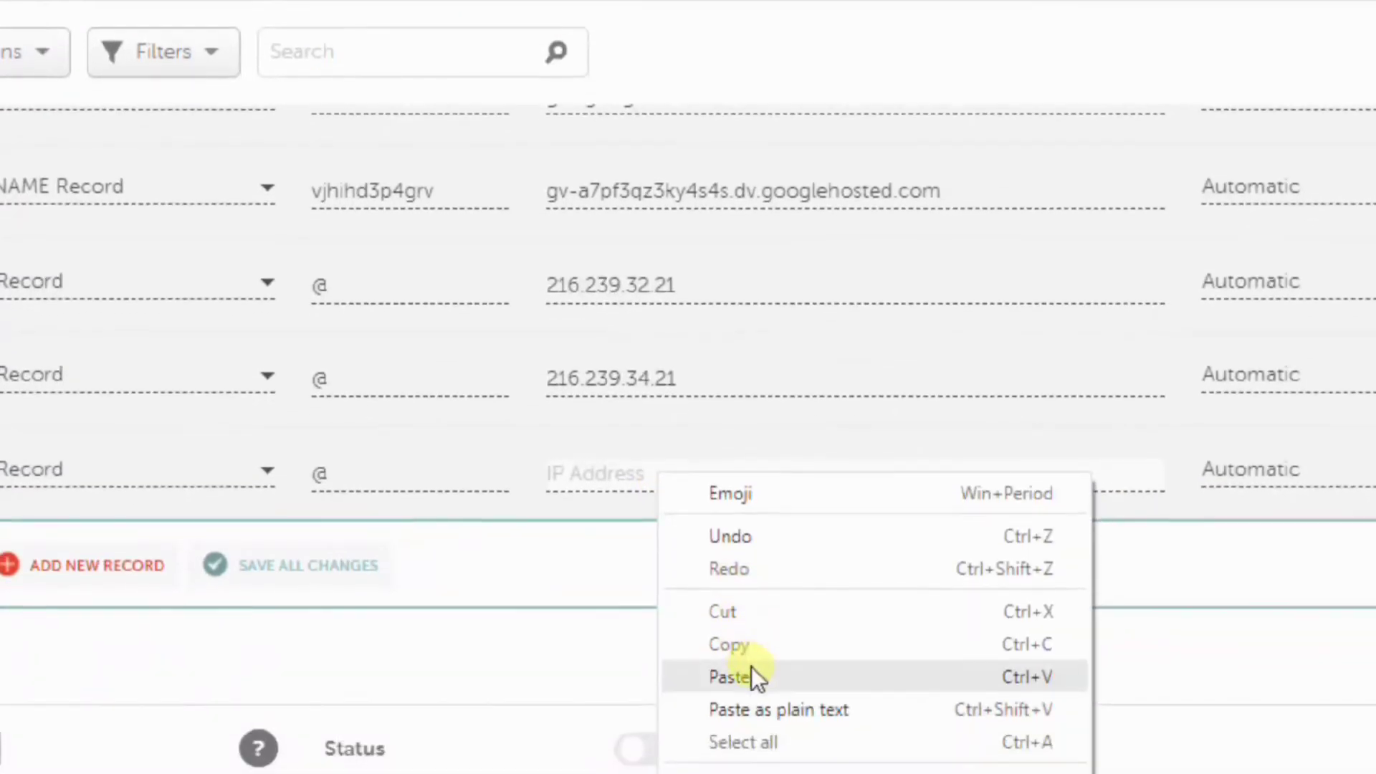
click(742, 693)
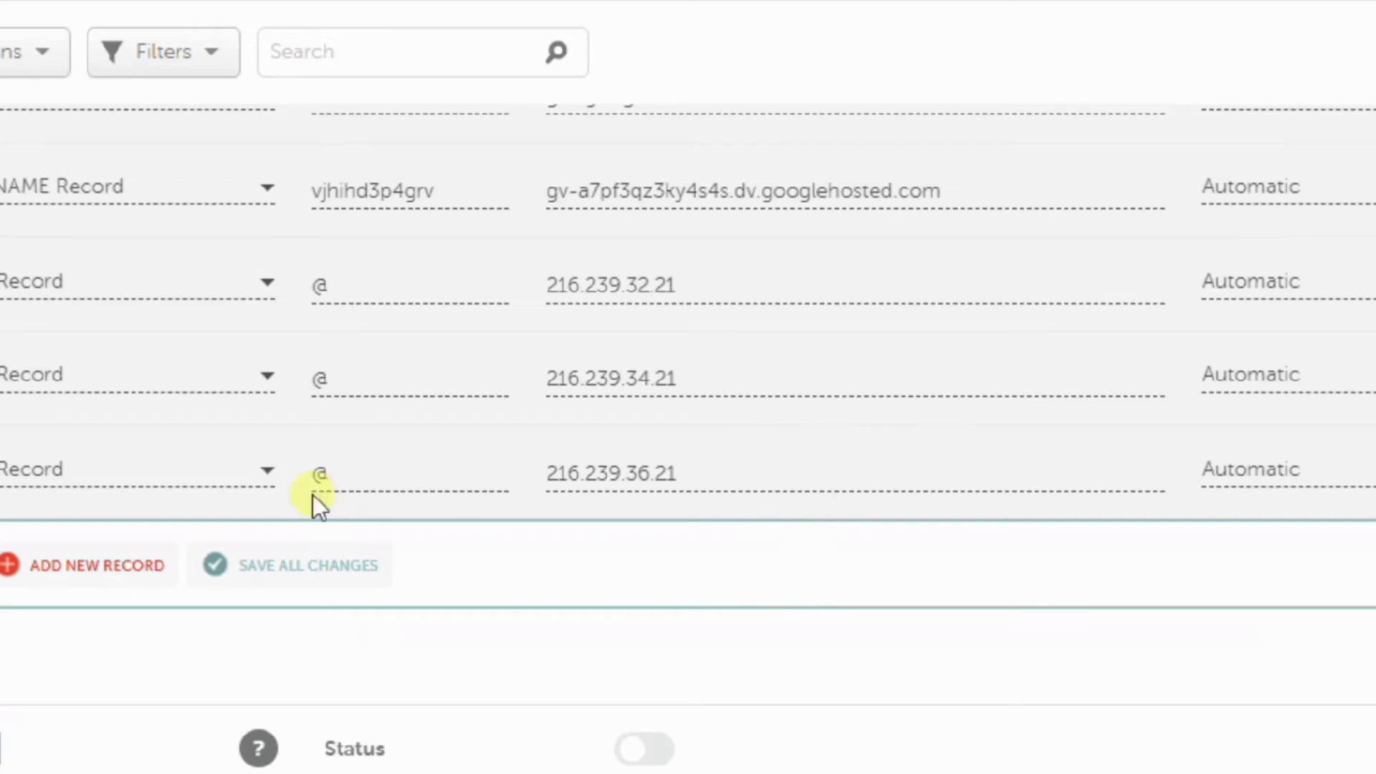
Add a fourth A record with host @ and copy the last IP address, 216.239.38.21, in the help article.
click(69, 564)
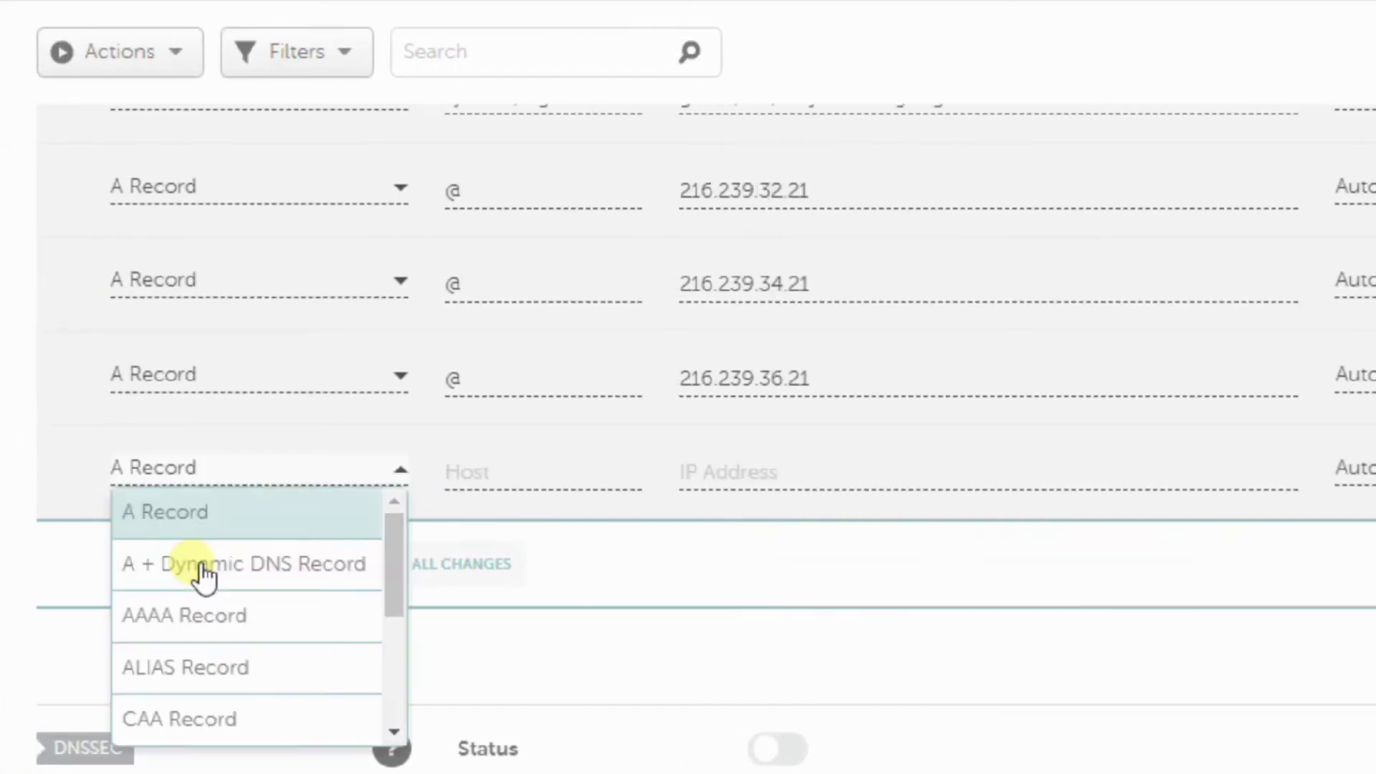
click(187, 519)
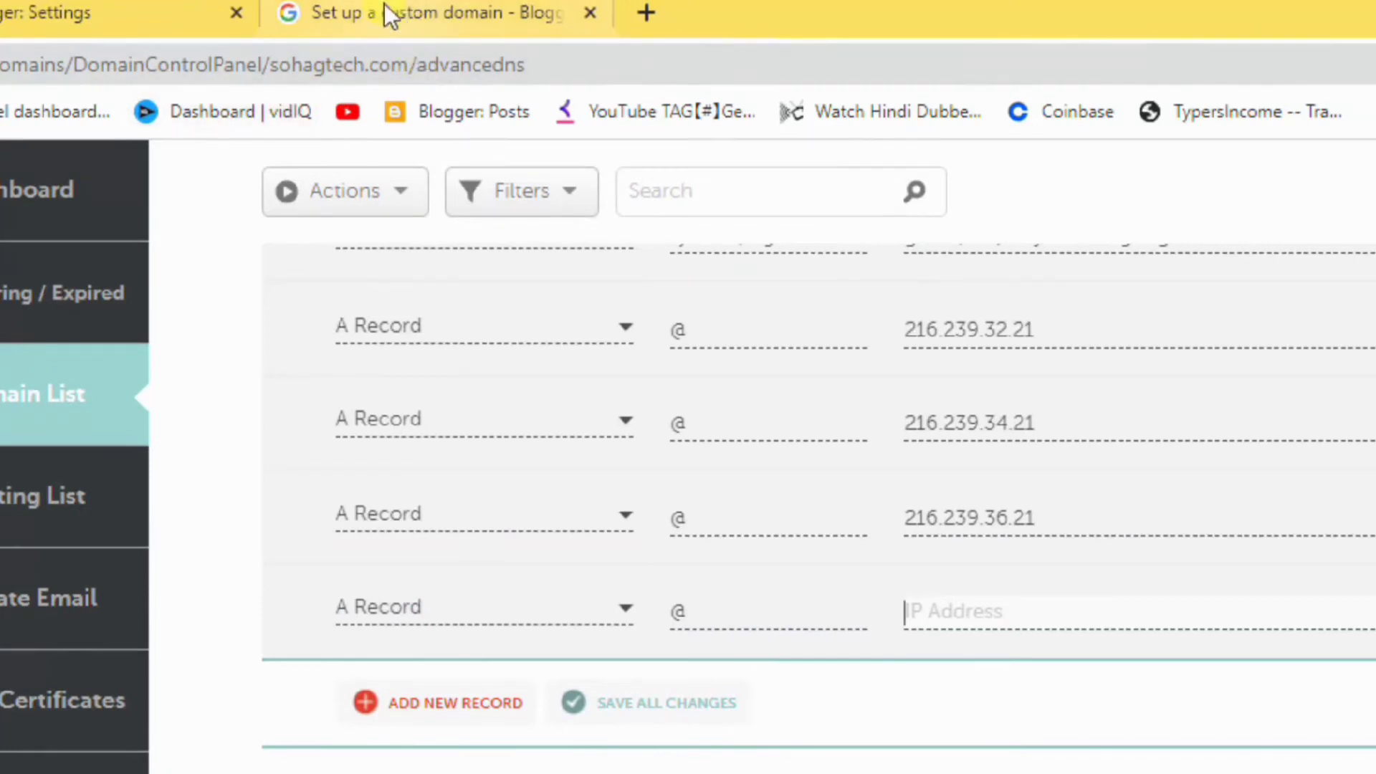
click(387, 15)
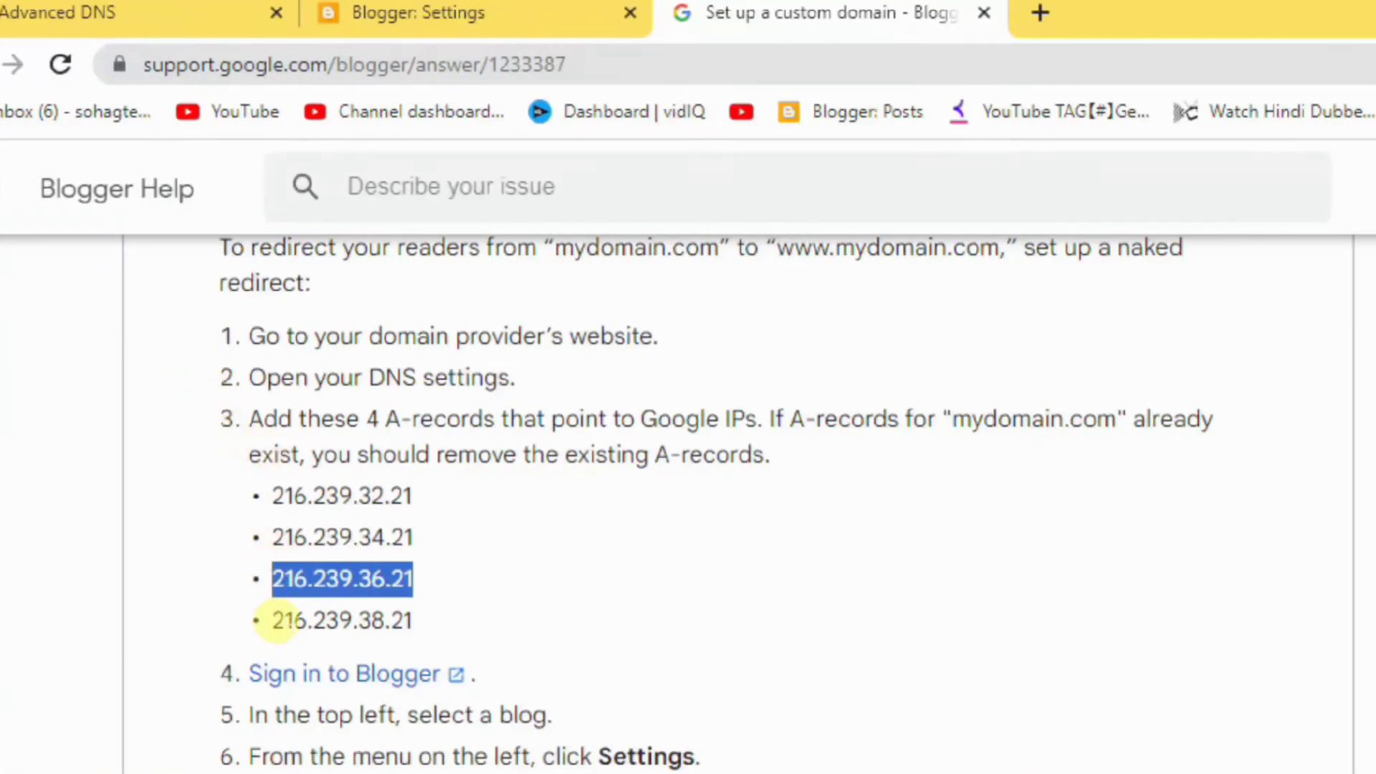
drag(275, 618, 420, 633)
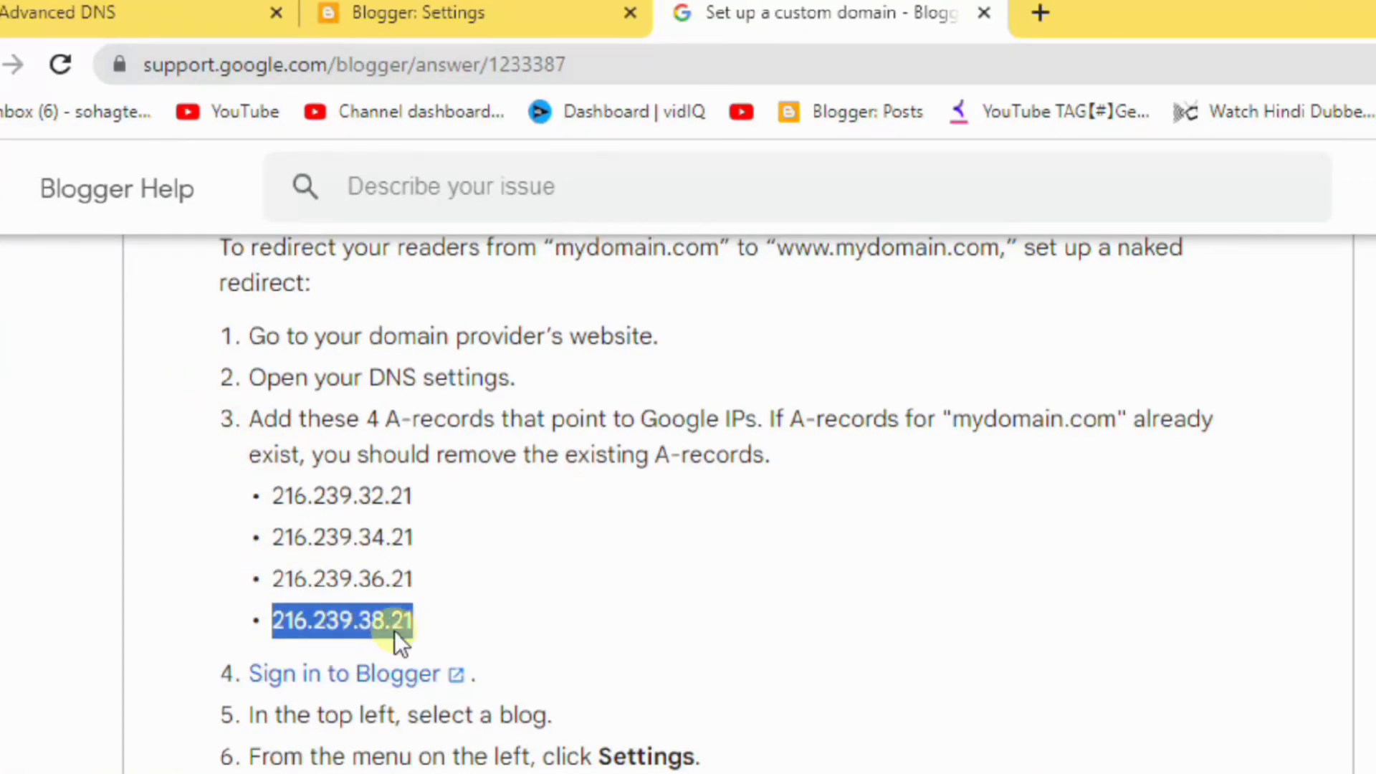
right_click(400, 634)
click(462, 660)
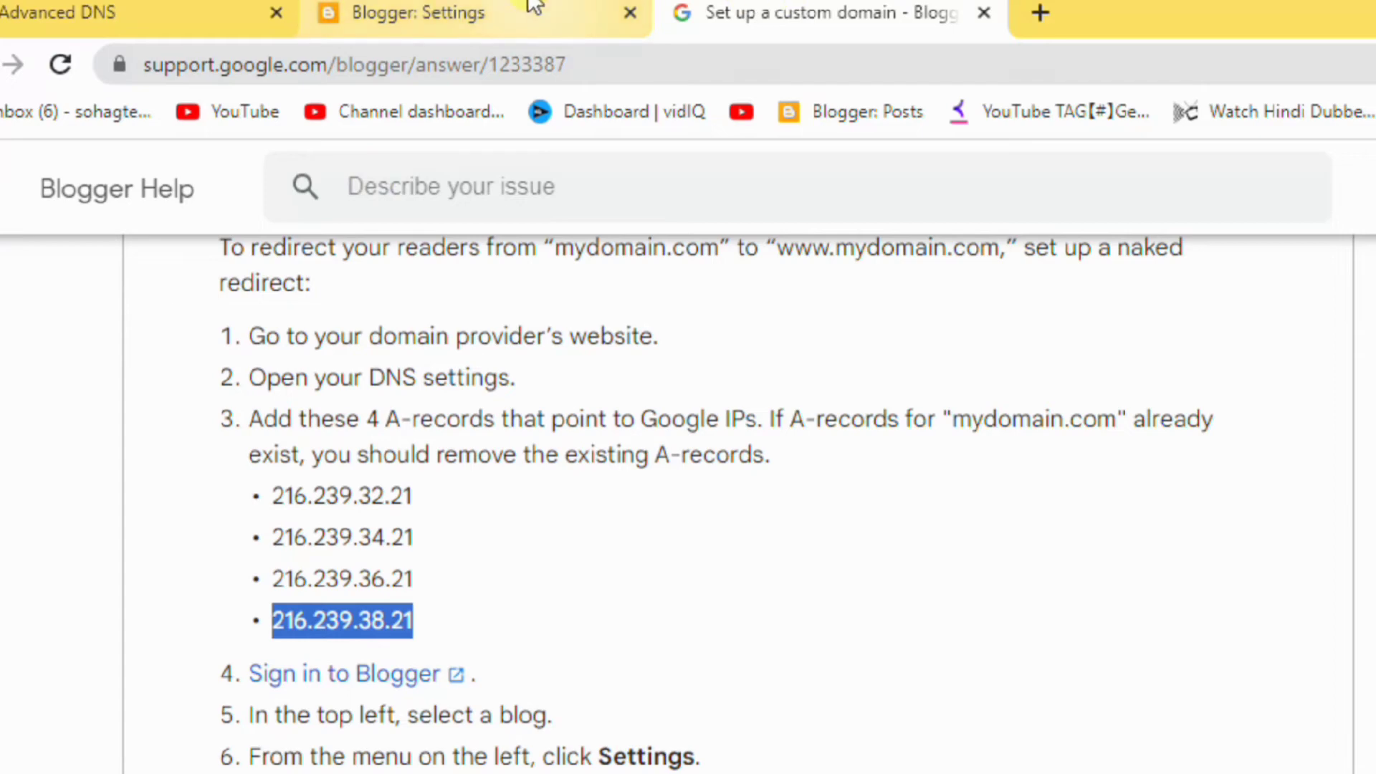
Paste 216.239.38.21 into the fourth A record's IP address in Namecheap and save all host record changes.
click(502, 9)
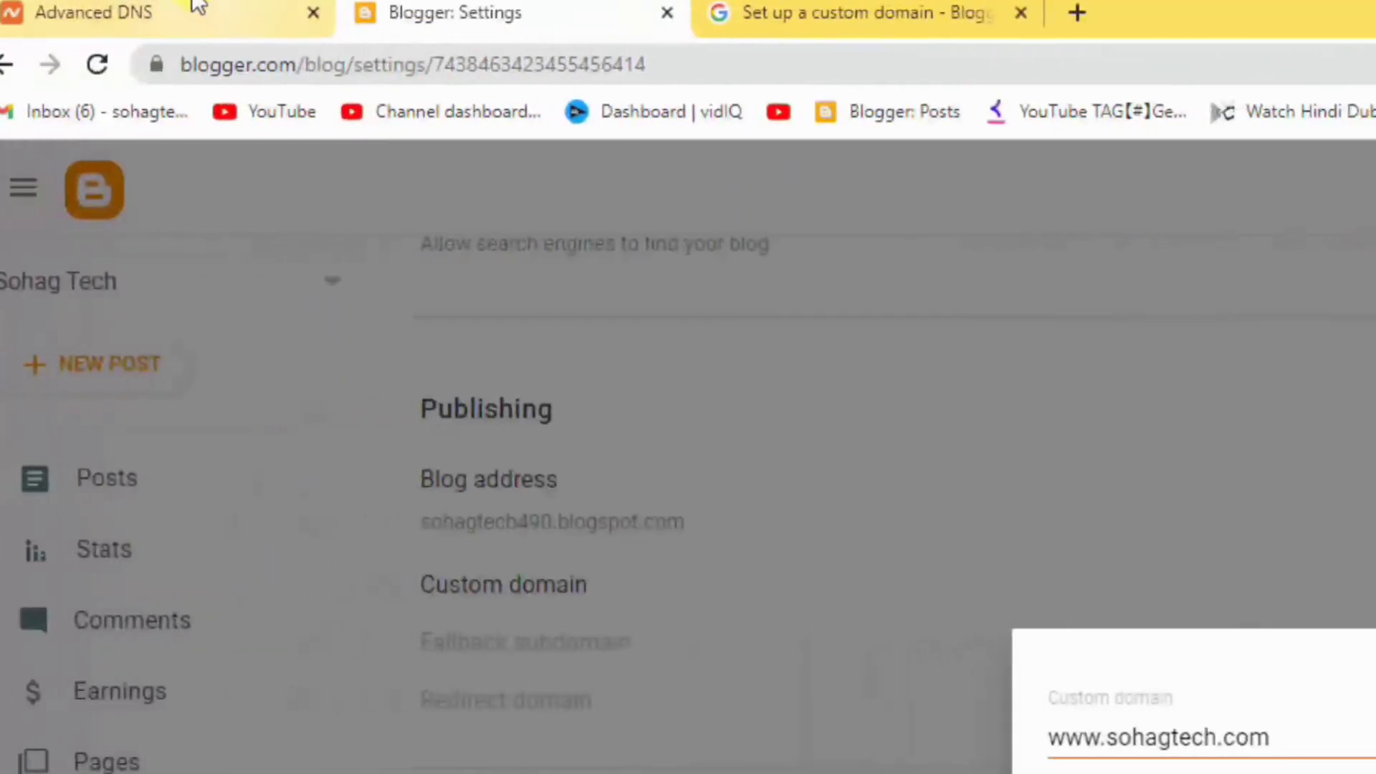
click(92, 12)
click(972, 570)
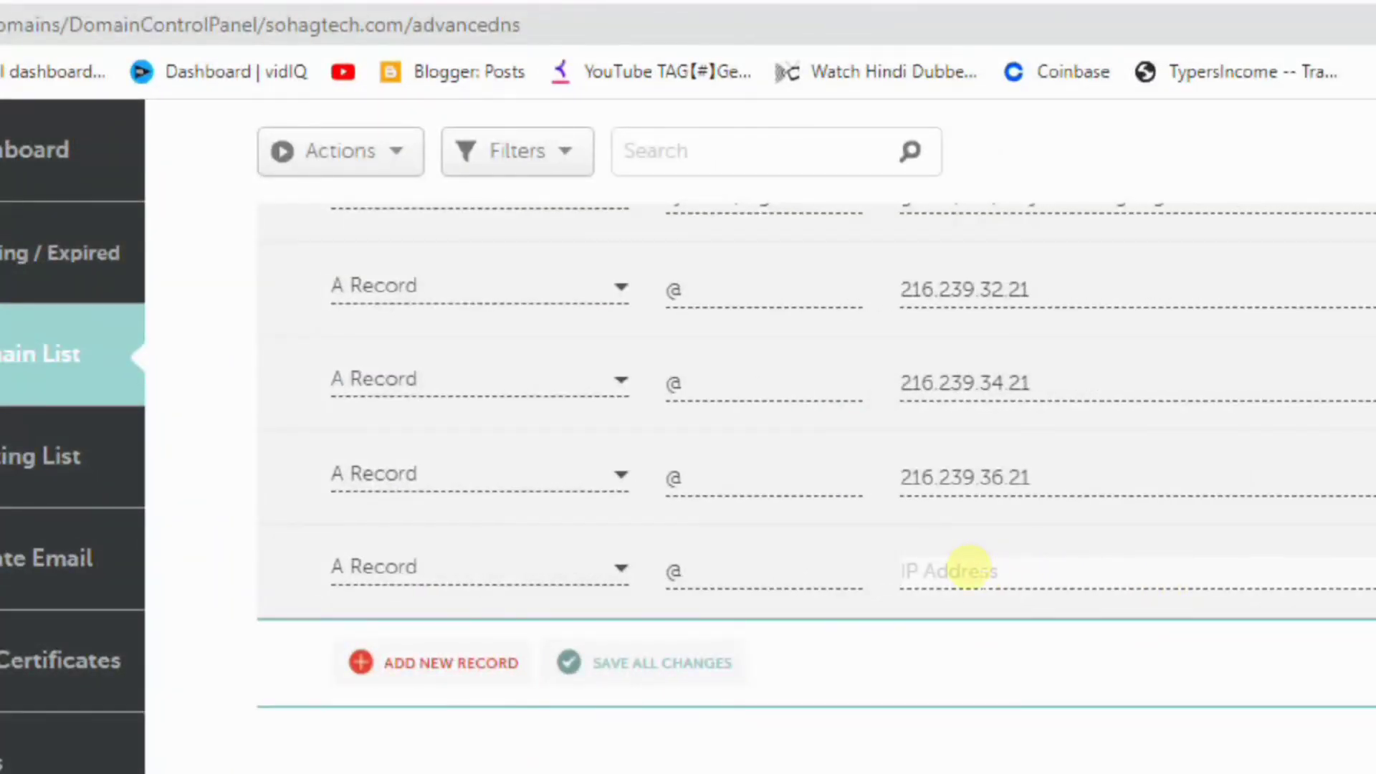
right_click(969, 570)
click(1056, 670)
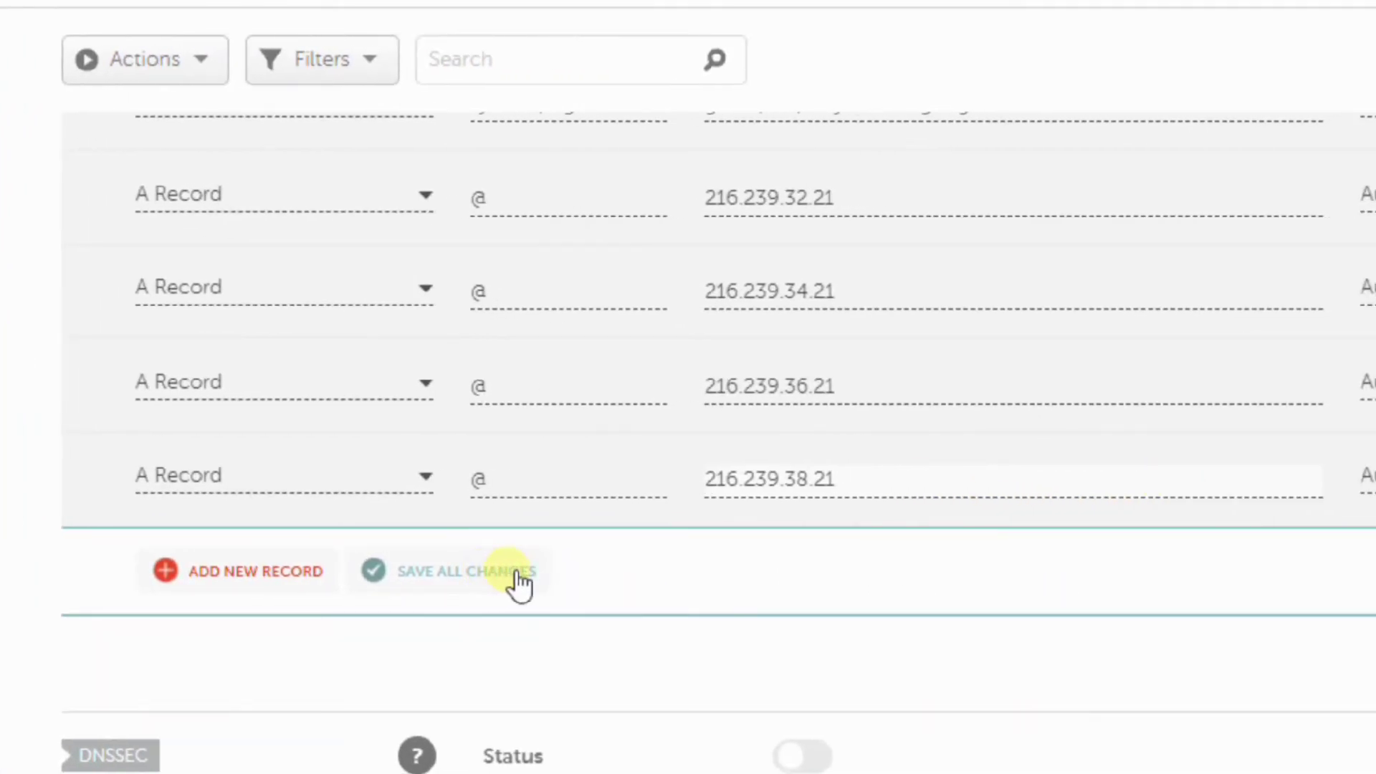
click(482, 583)
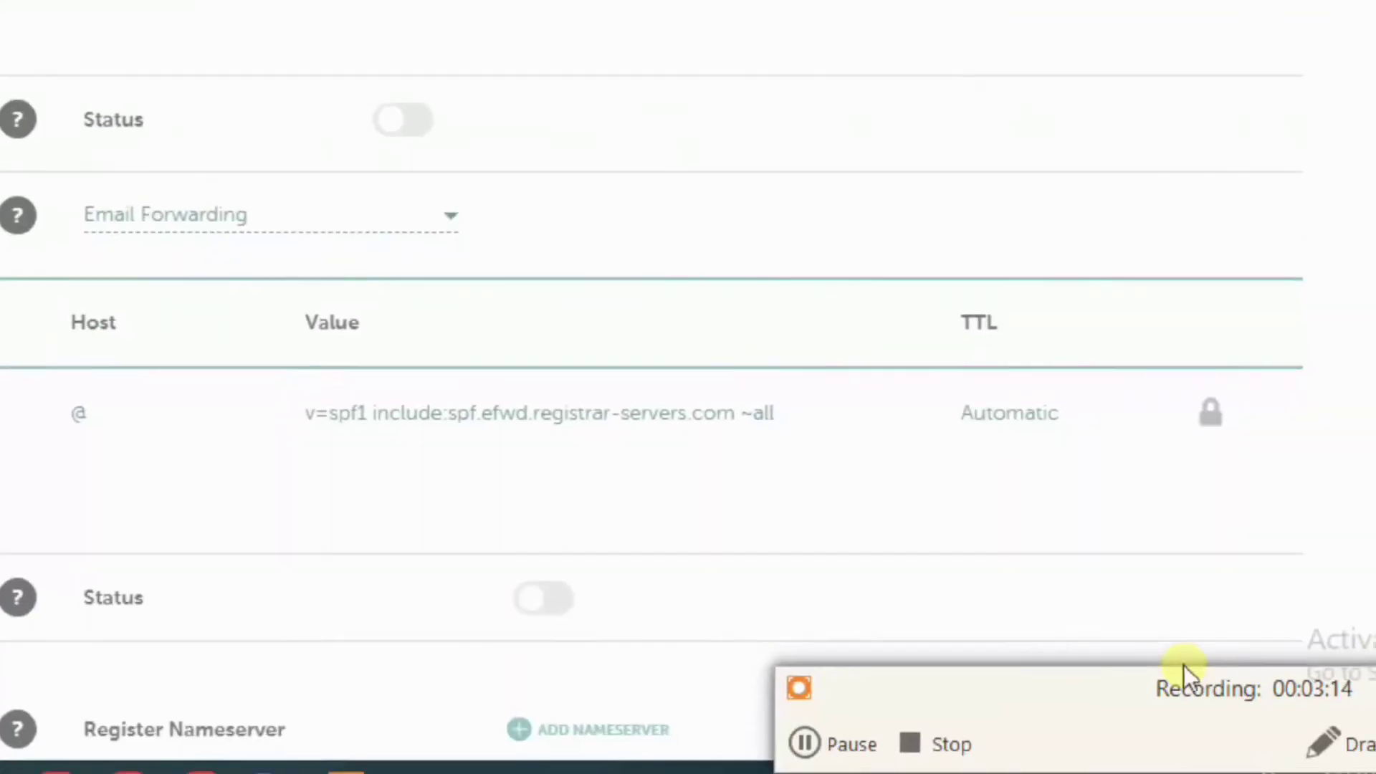
click(1185, 704)
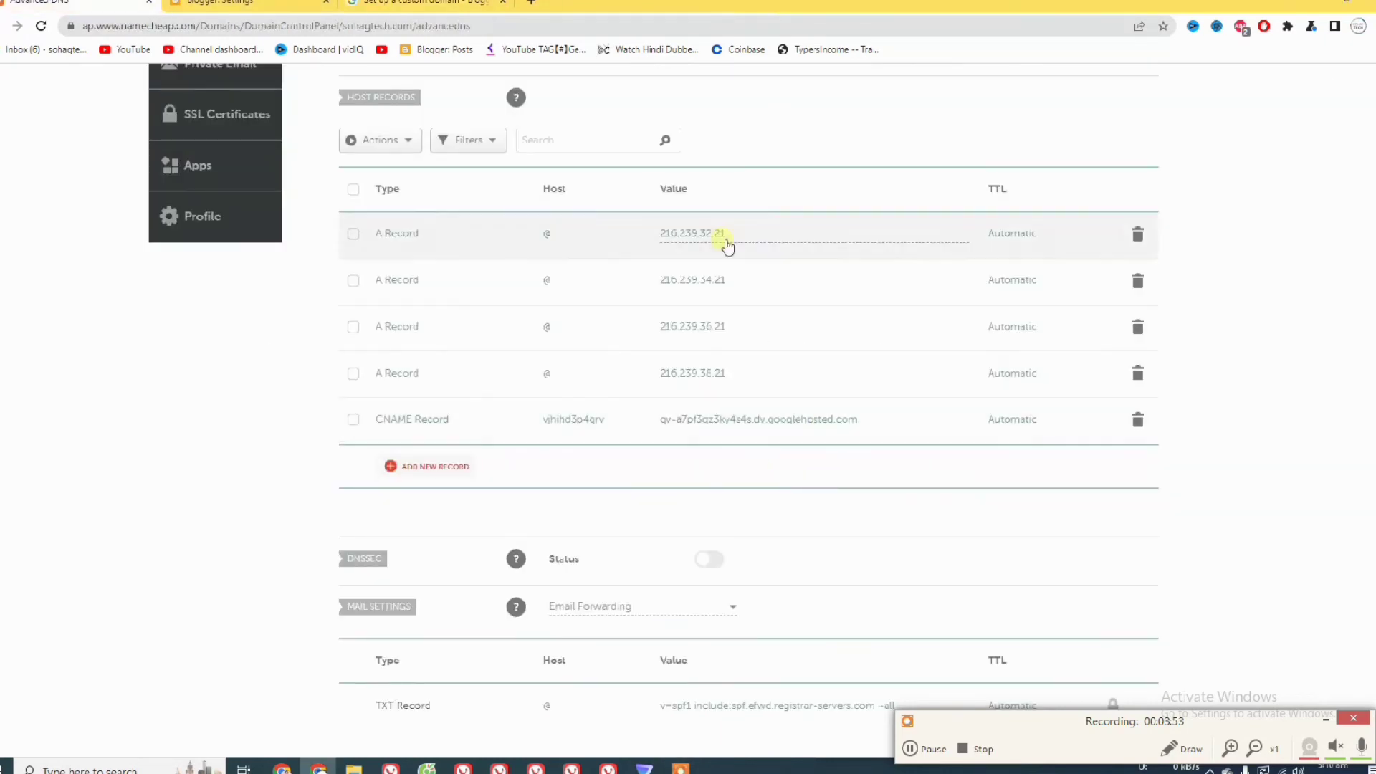
click(222, 2)
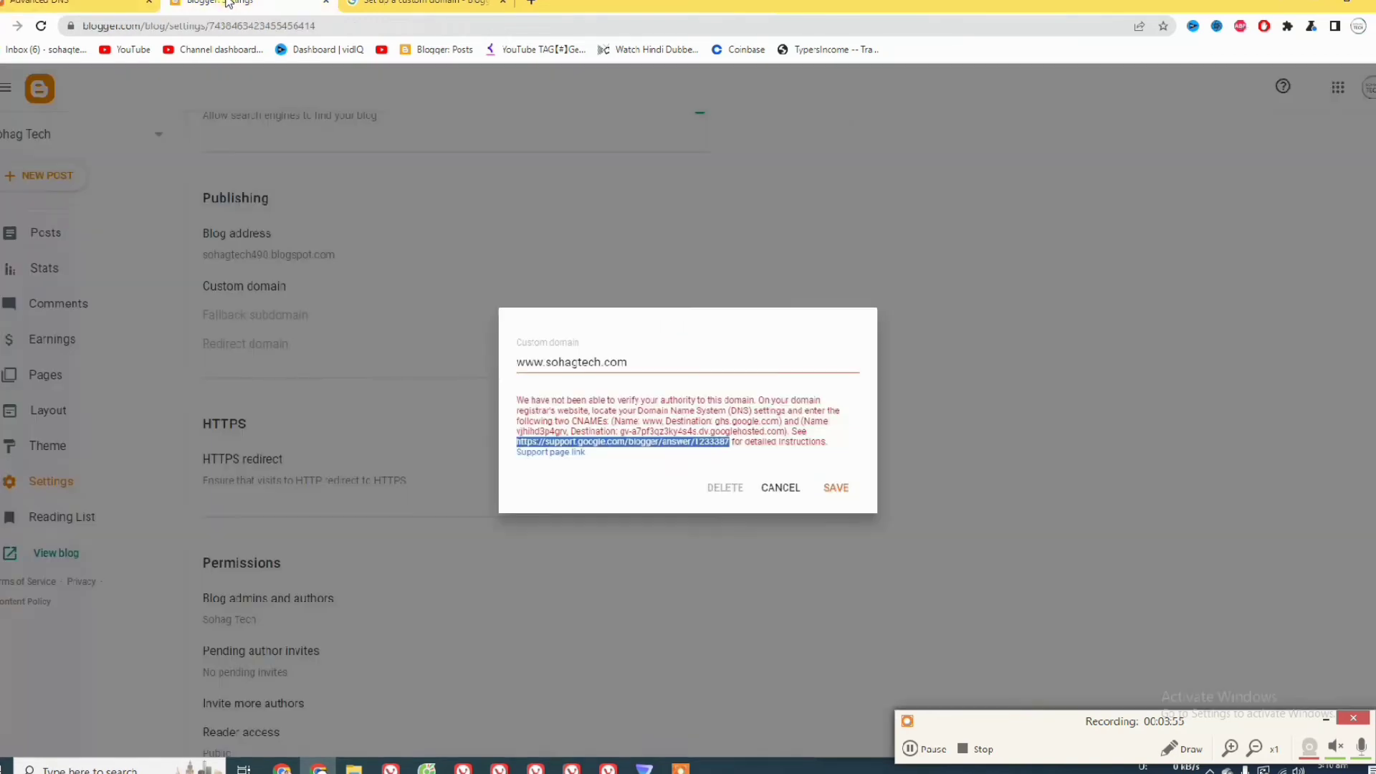
click(837, 489)
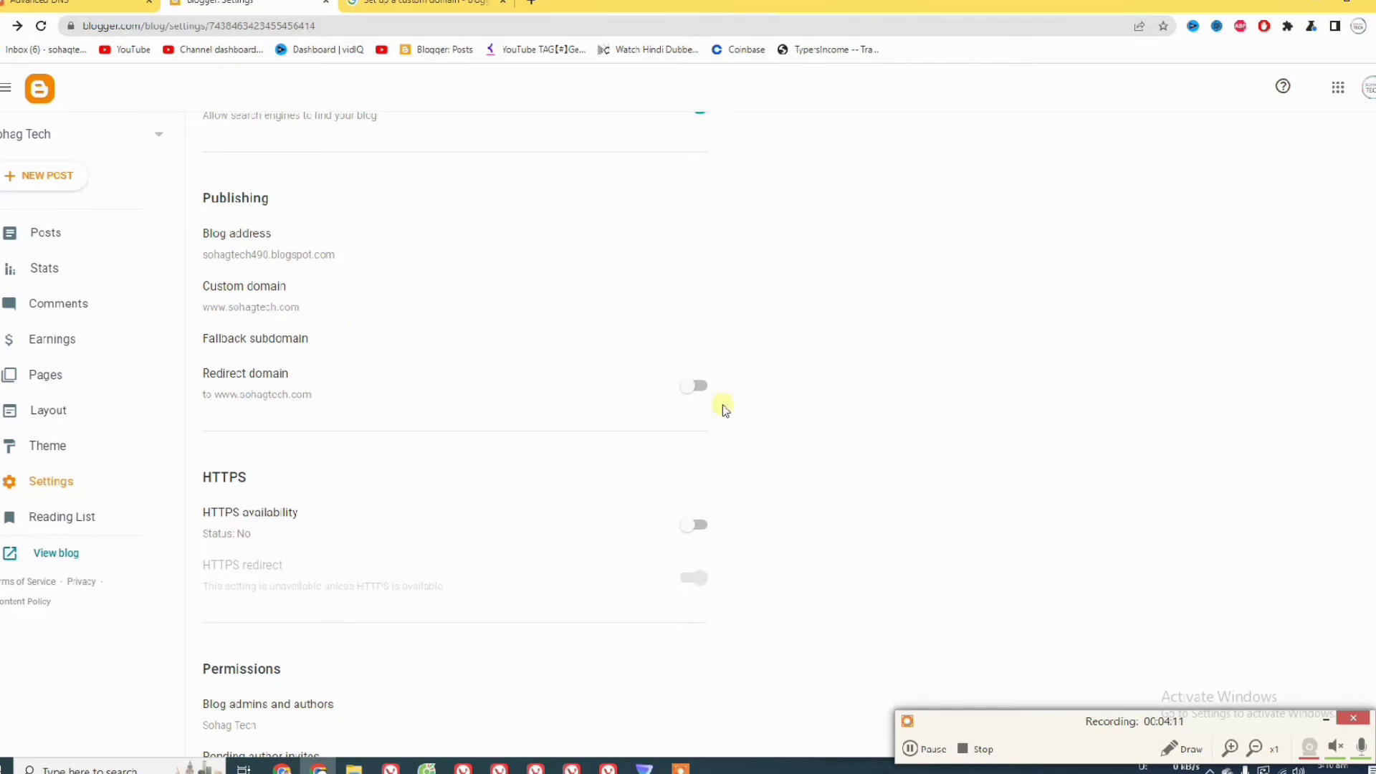
click(694, 390)
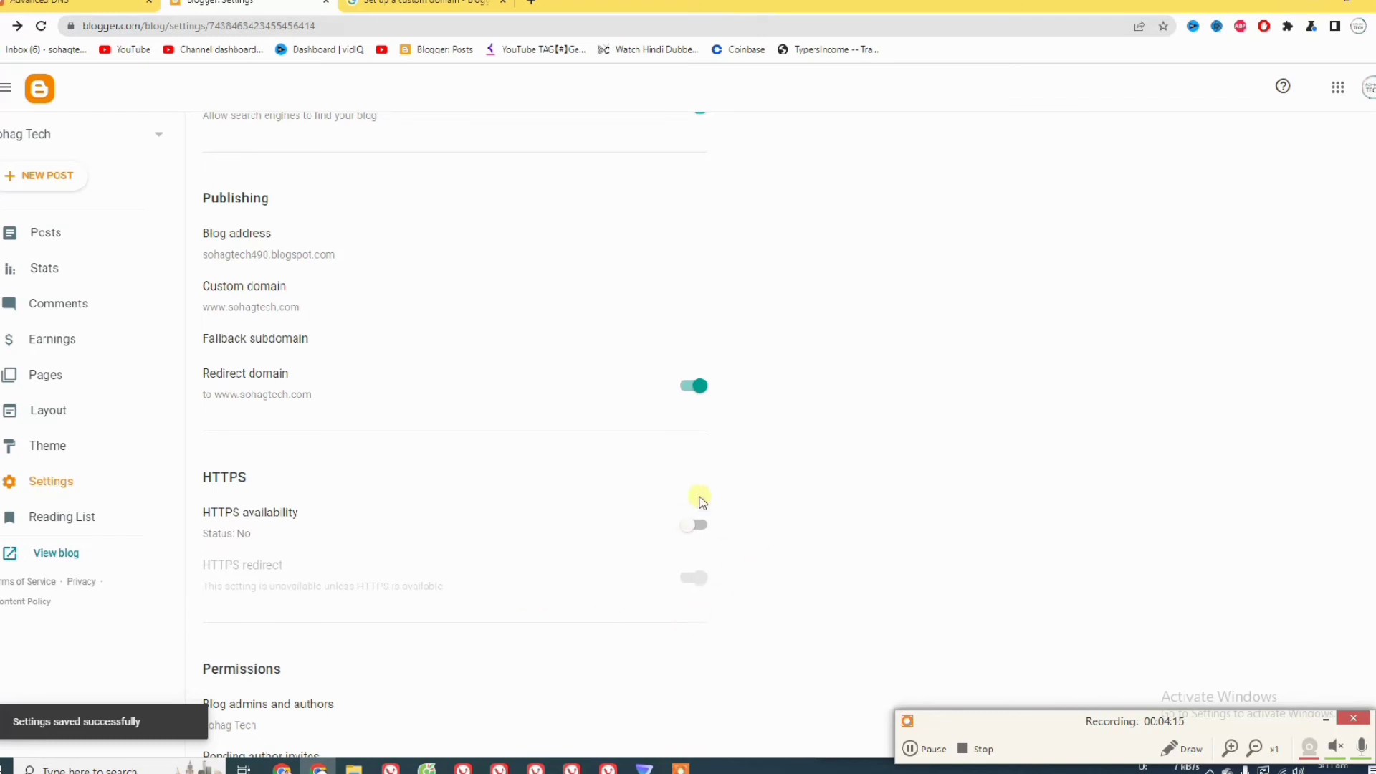
Turn on HTTPS availability for the blog and look over the privacy, publishing and HTTPS settings.
click(701, 527)
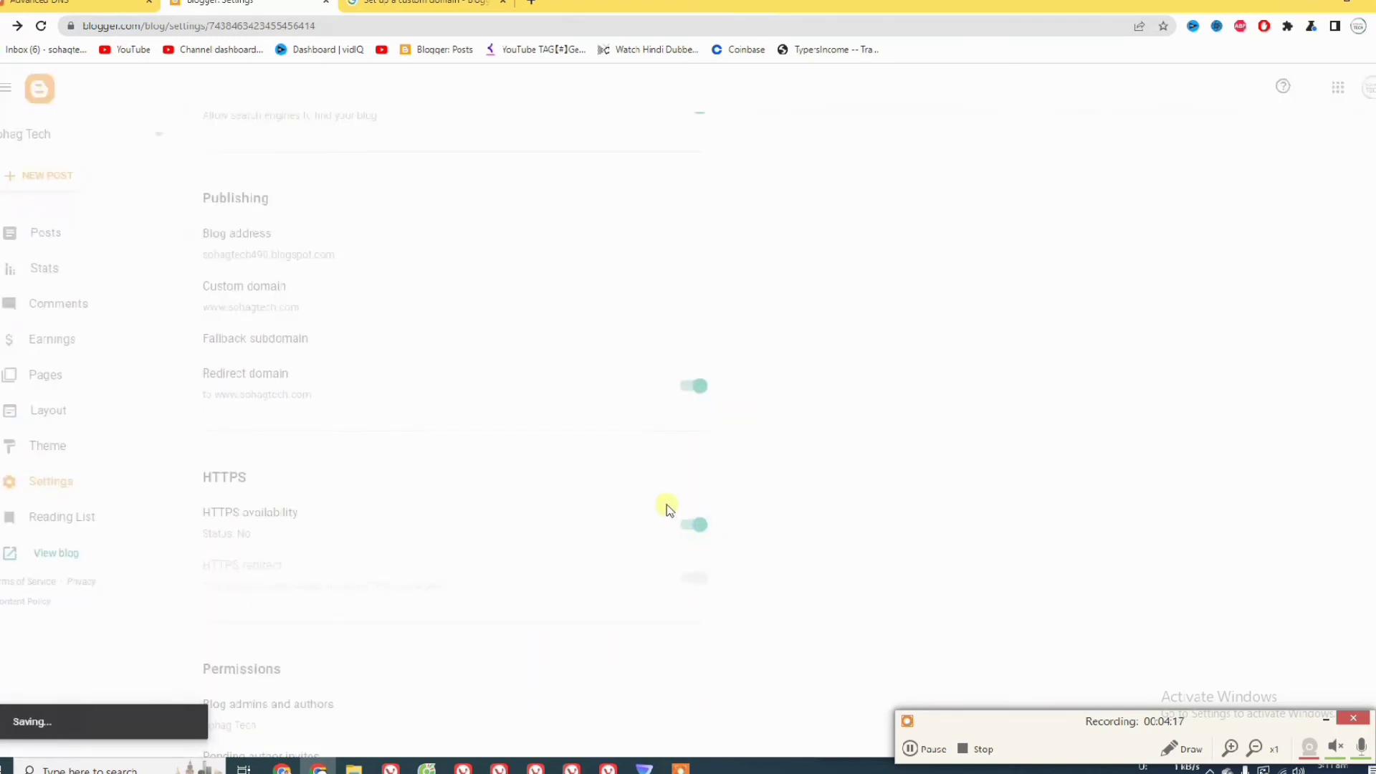
scroll(513, 478, down, 6)
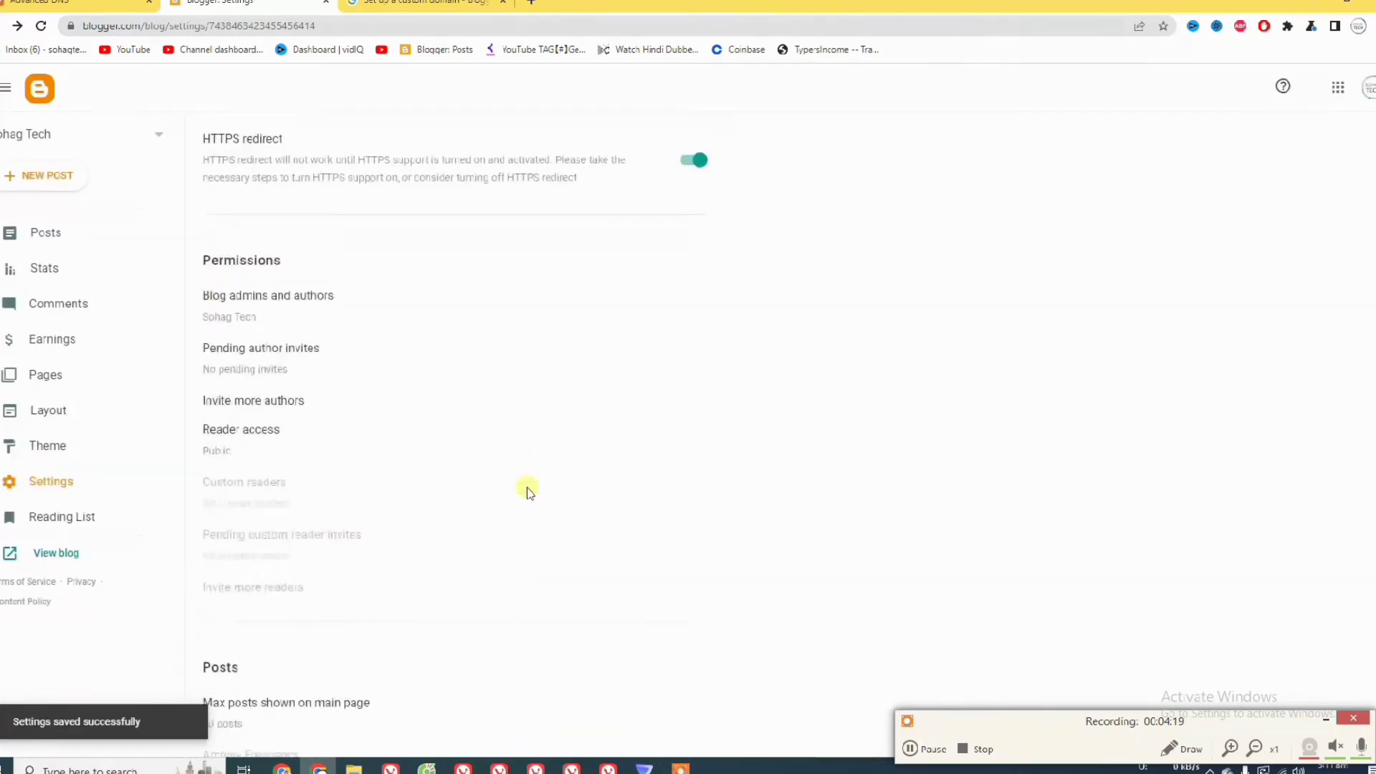
scroll(534, 524, up, 6)
scroll(541, 546, up, 5)
scroll(543, 545, down, 4)
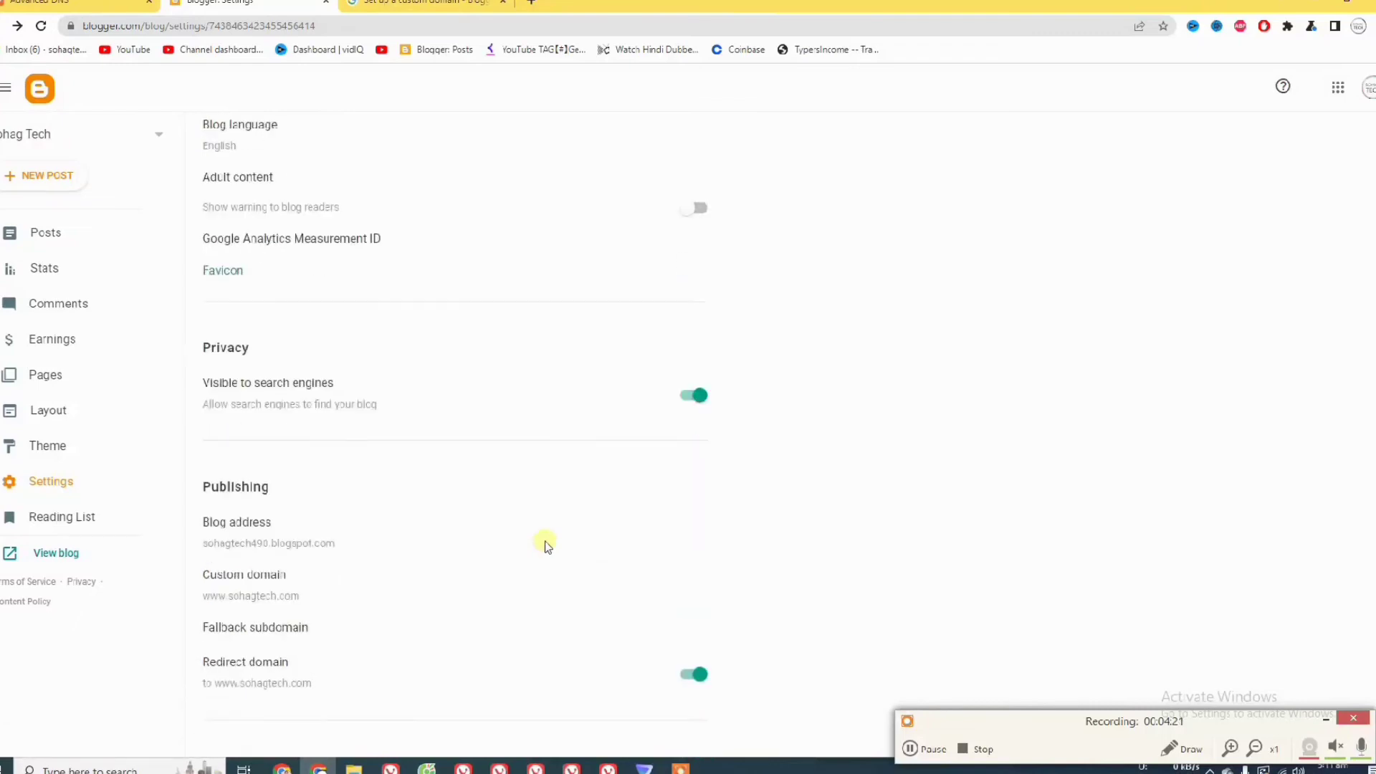
Review the publishing, HTTPS and permissions sections of the blog settings, and open the live blog.
scroll(660, 546, down, 5)
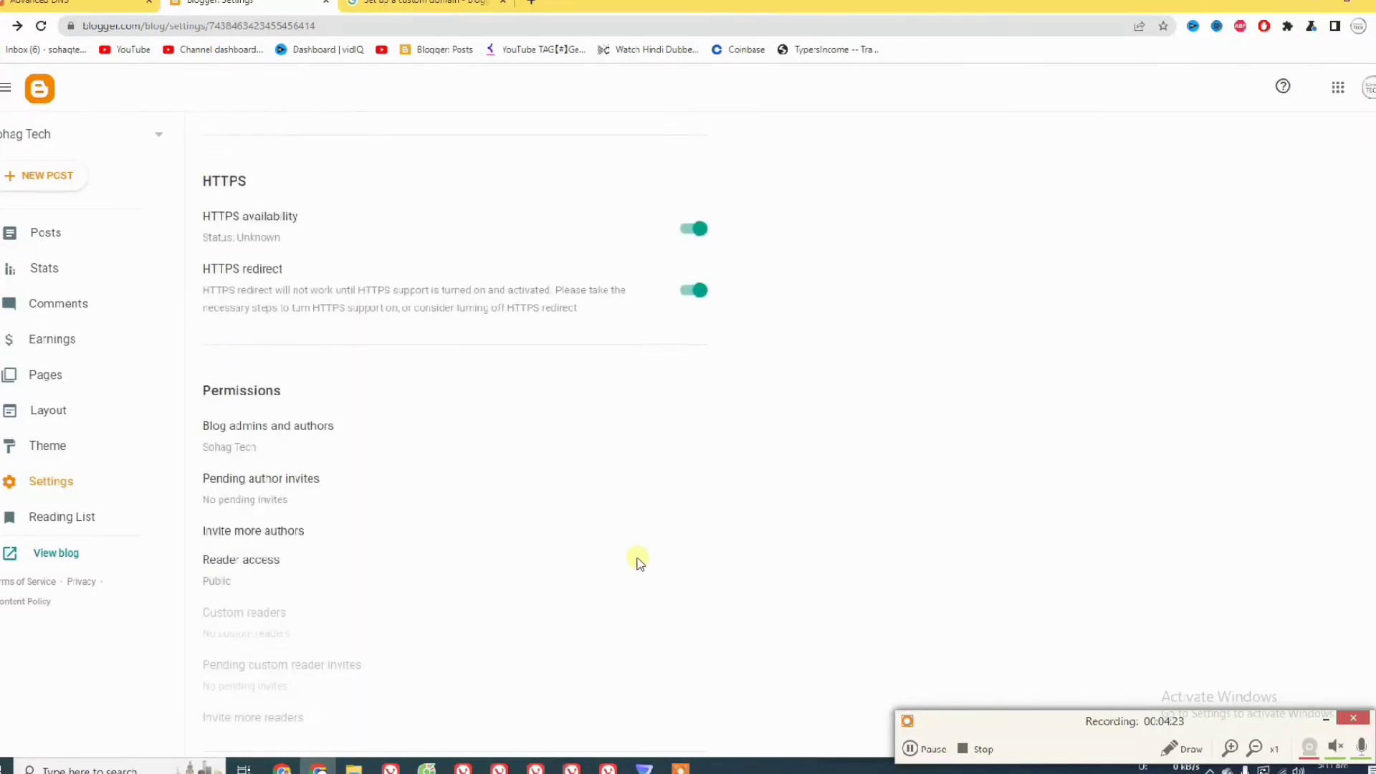
scroll(640, 562, down, 2)
scroll(637, 559, up, 12)
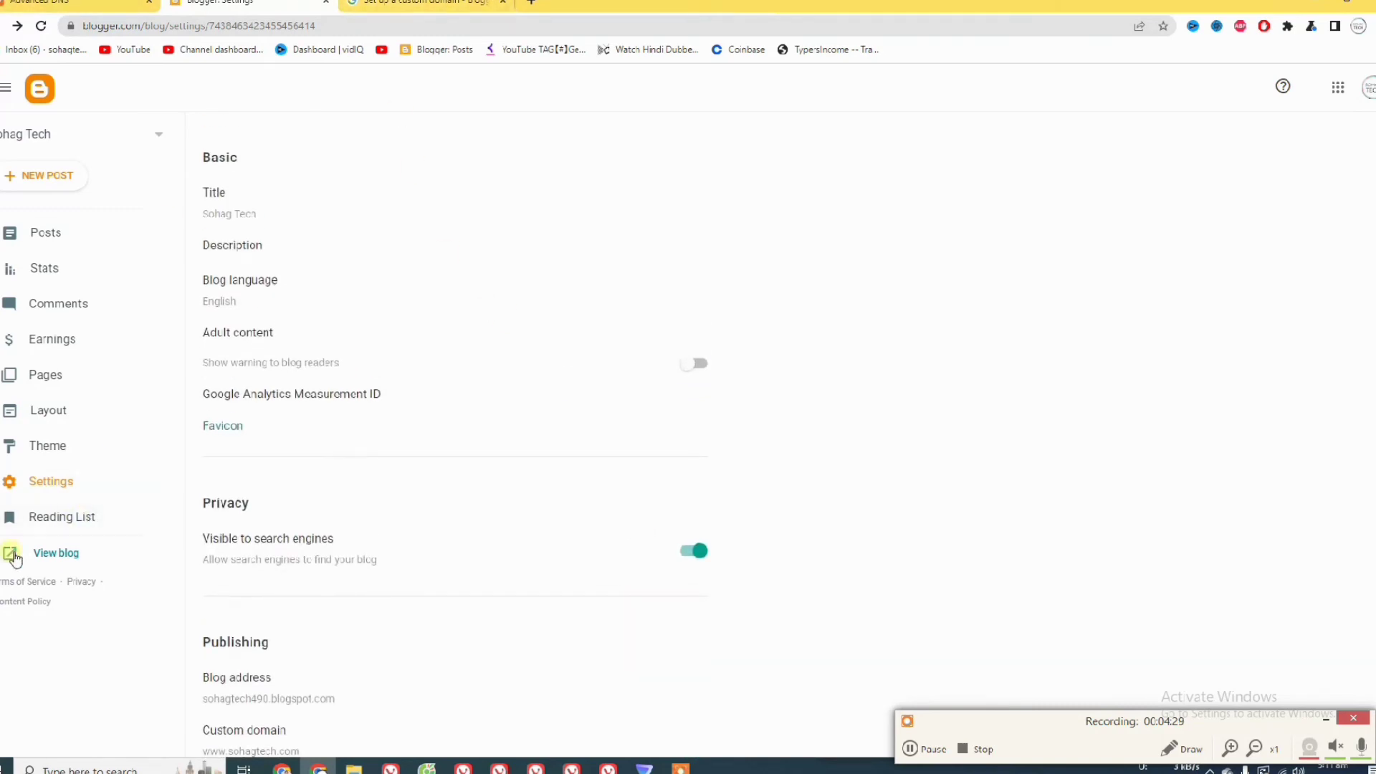
click(56, 557)
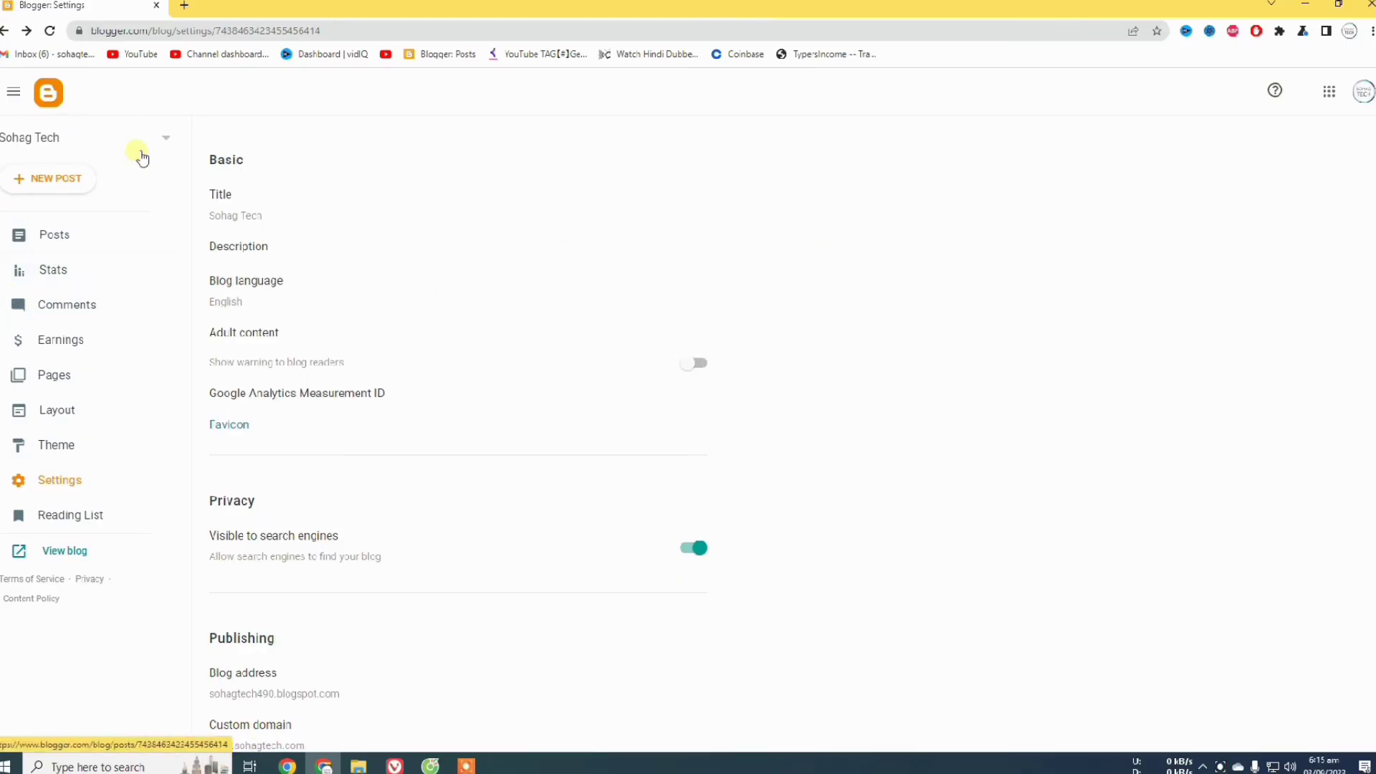
Recheck the HTTPS status and the custom domain redirect in the settings, and view the blog on its custom domain.
scroll(255, 258, down, 10)
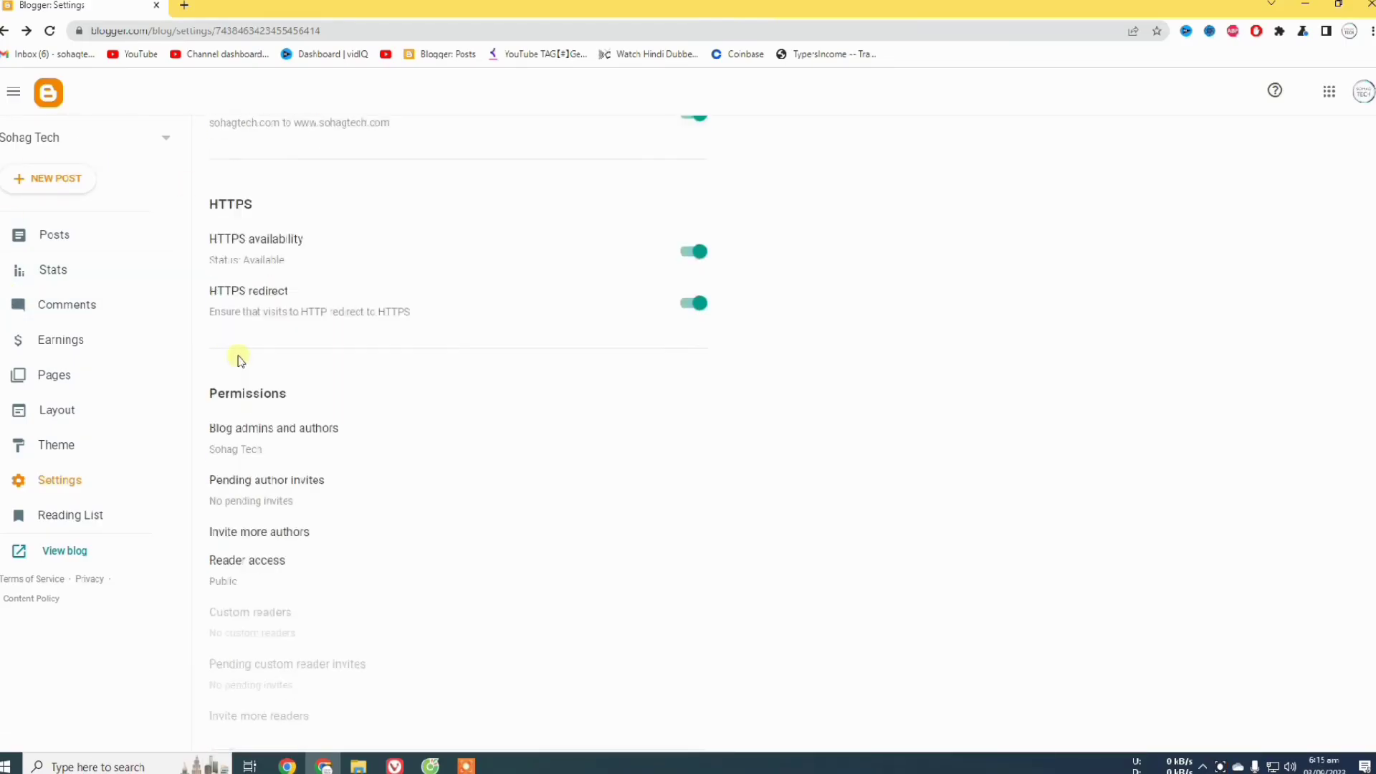
scroll(251, 337, up, 7)
scroll(251, 337, up, 3)
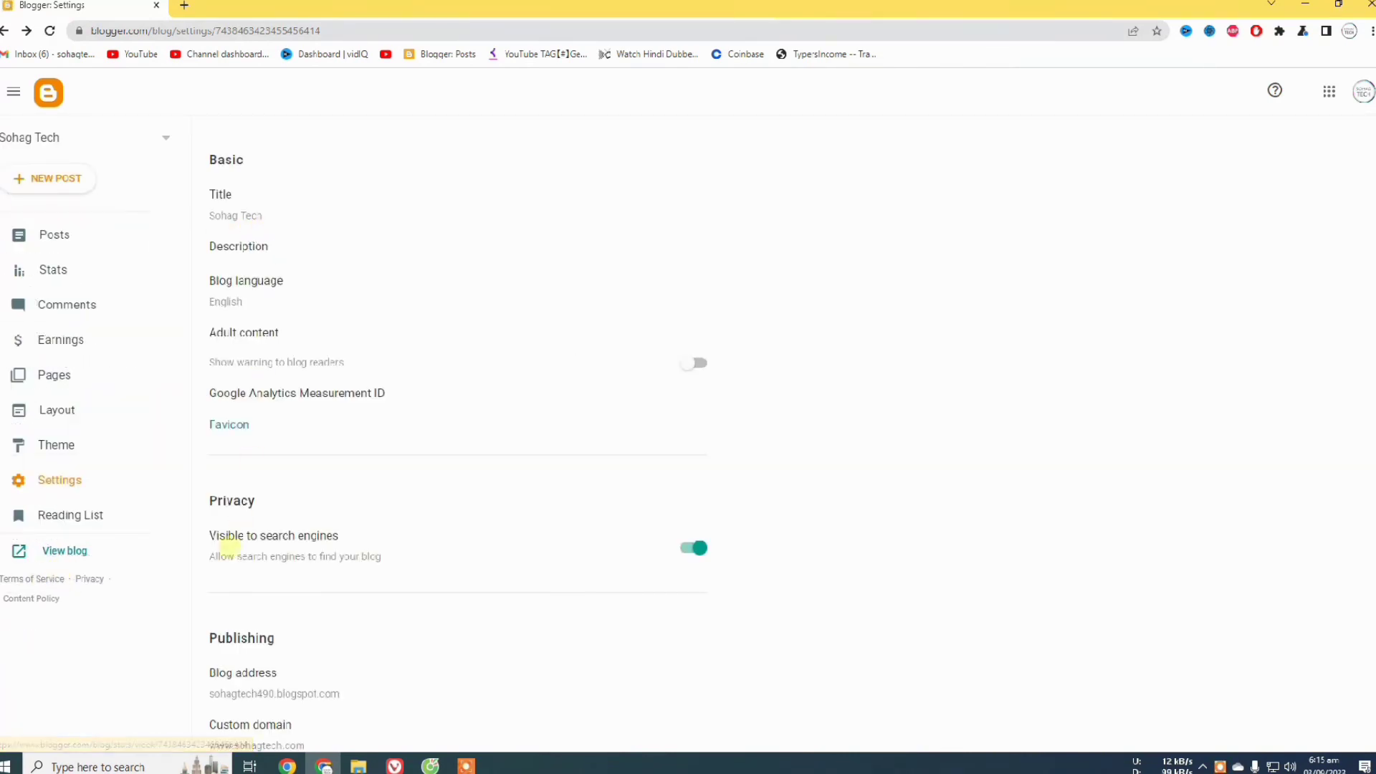
scroll(226, 547, down, 2)
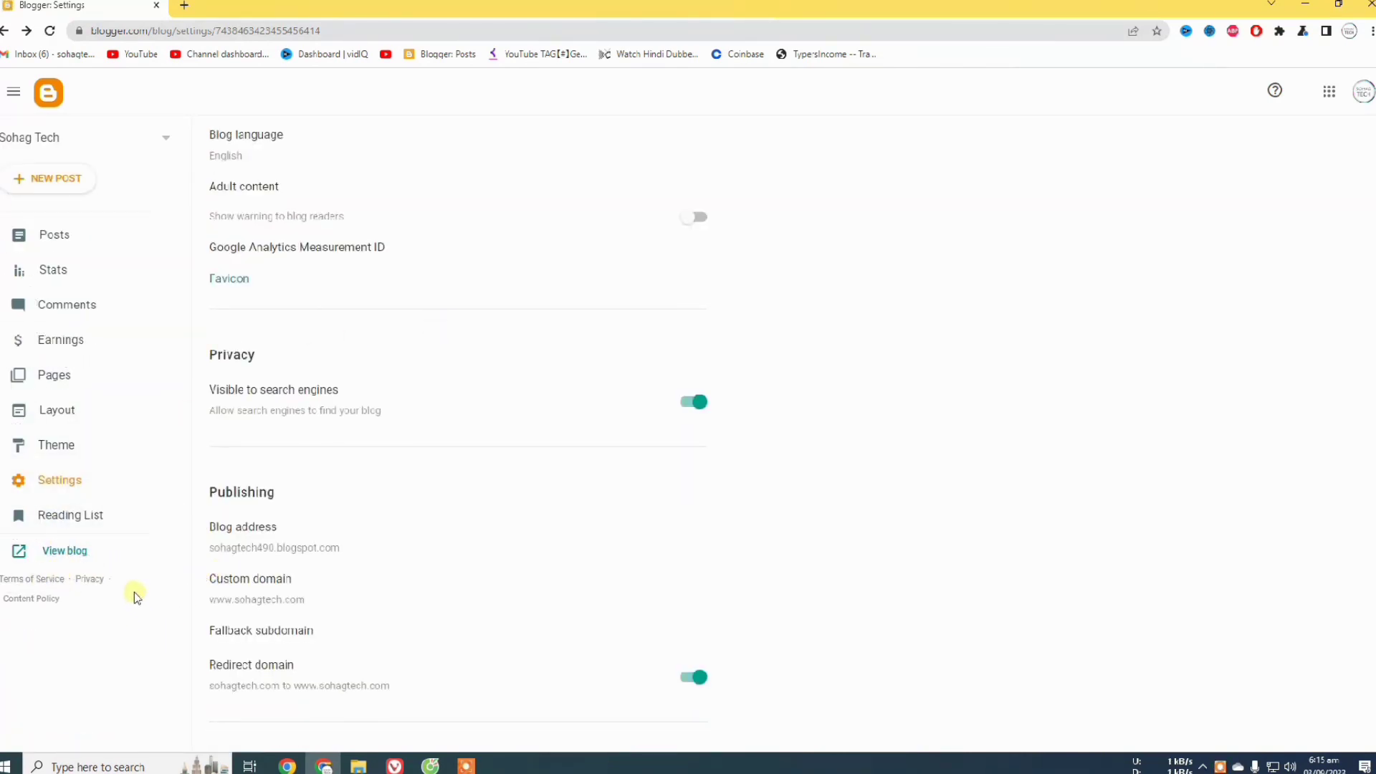
click(56, 552)
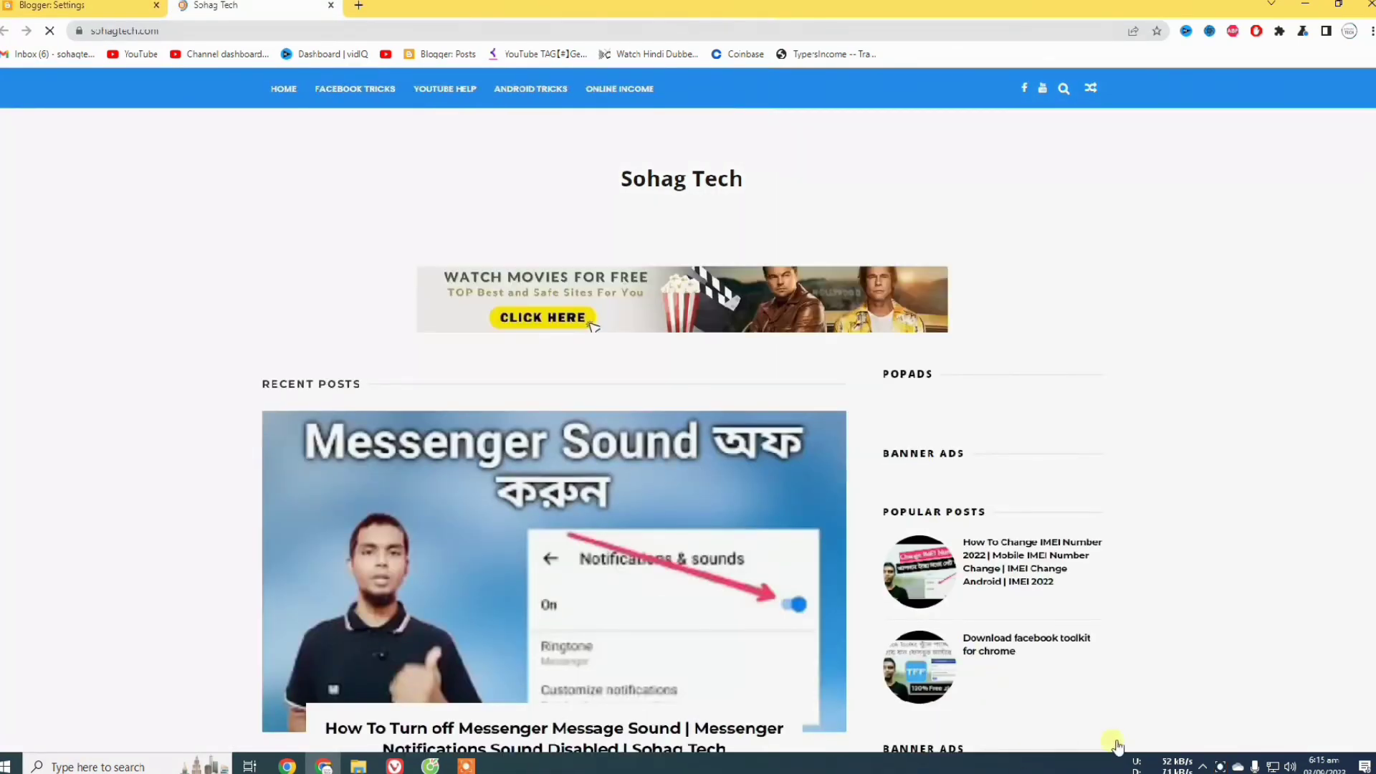
click(466, 766)
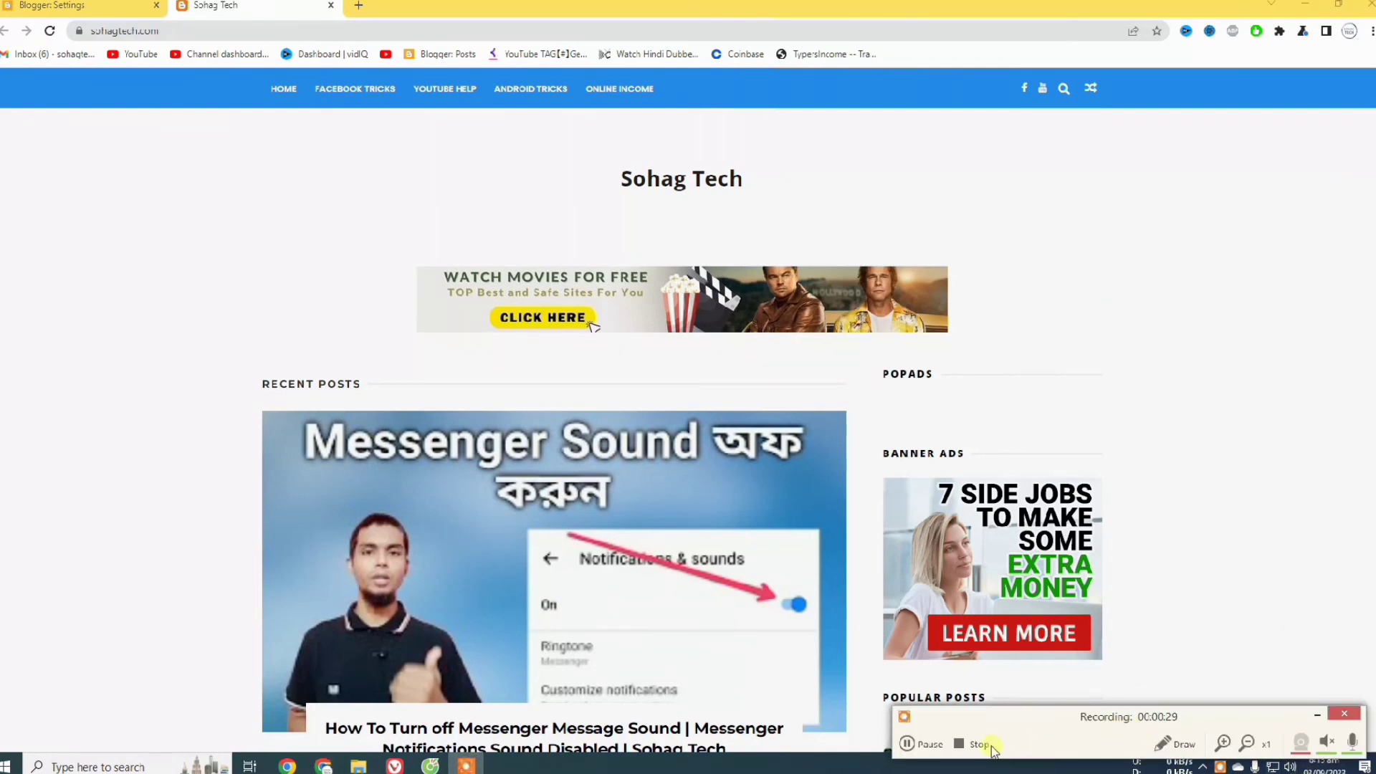
click(1224, 746)
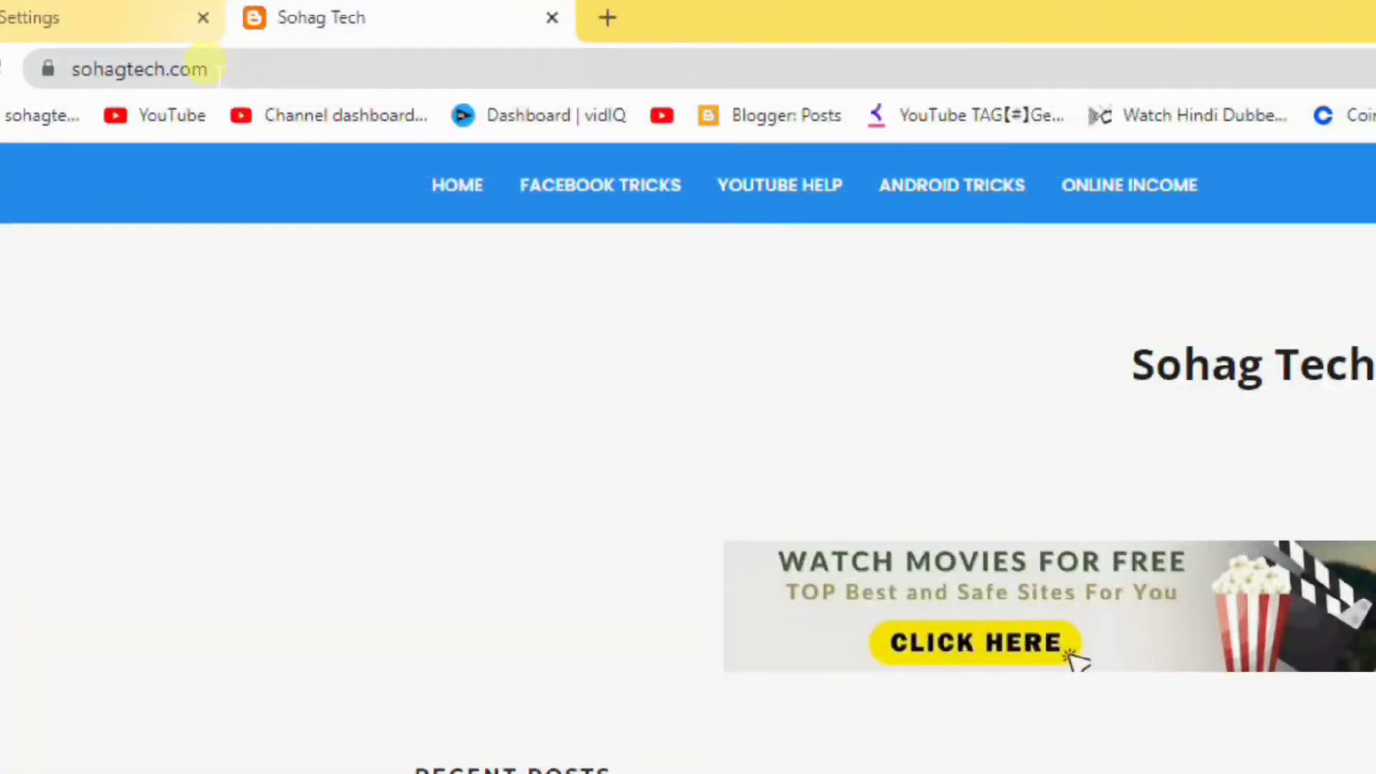